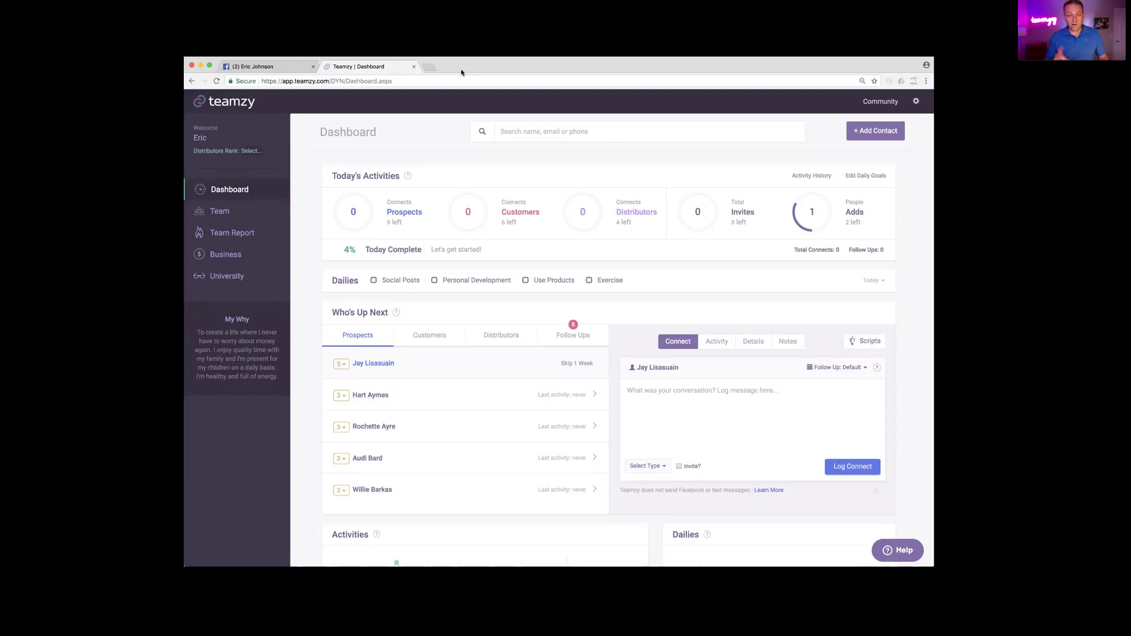
# Launch the Setup Wizard, pass over the Facebook Messenger tips offer without subscribing, and start the guided setup.
pyautogui.moveTo(601, 202)
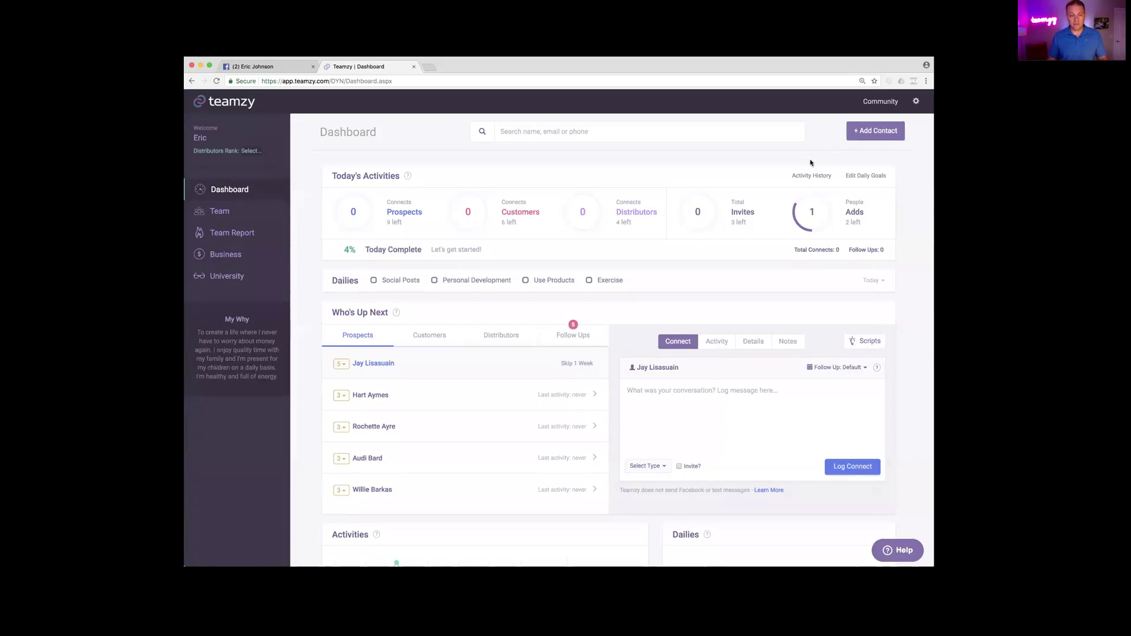
pyautogui.click(915, 105)
pyautogui.click(873, 122)
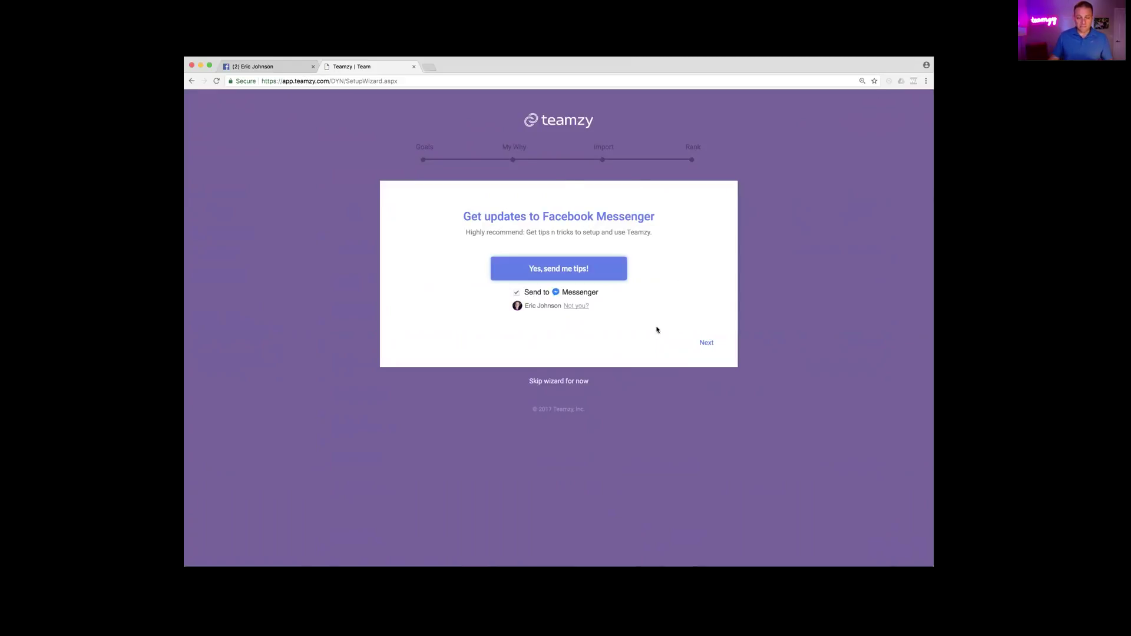
pyautogui.click(707, 343)
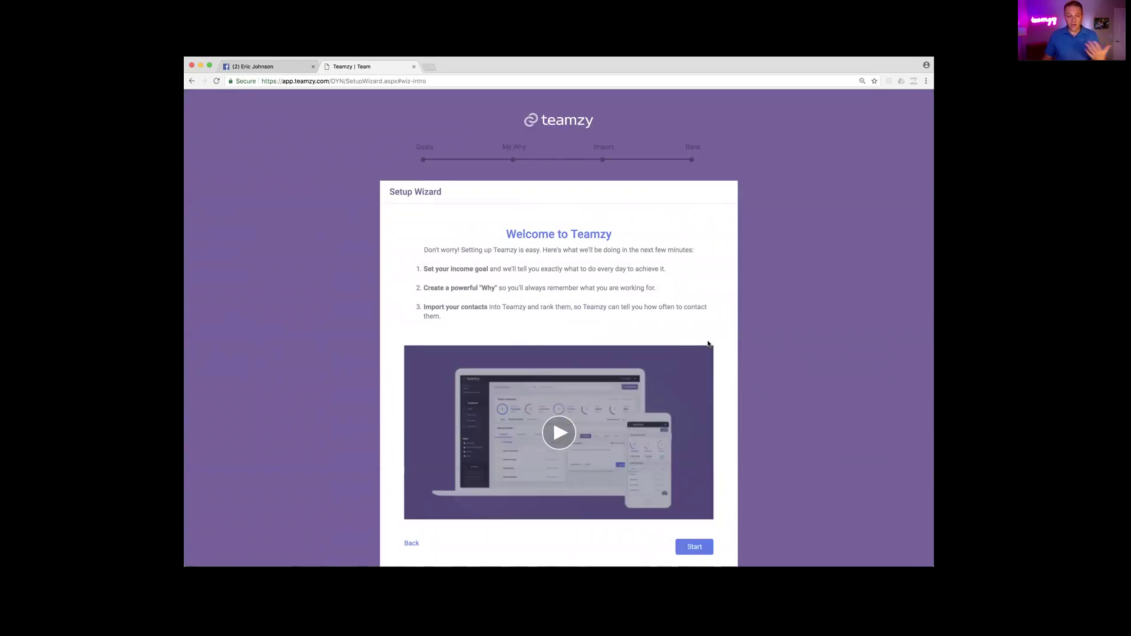
pyautogui.scroll(-1, 749, 347)
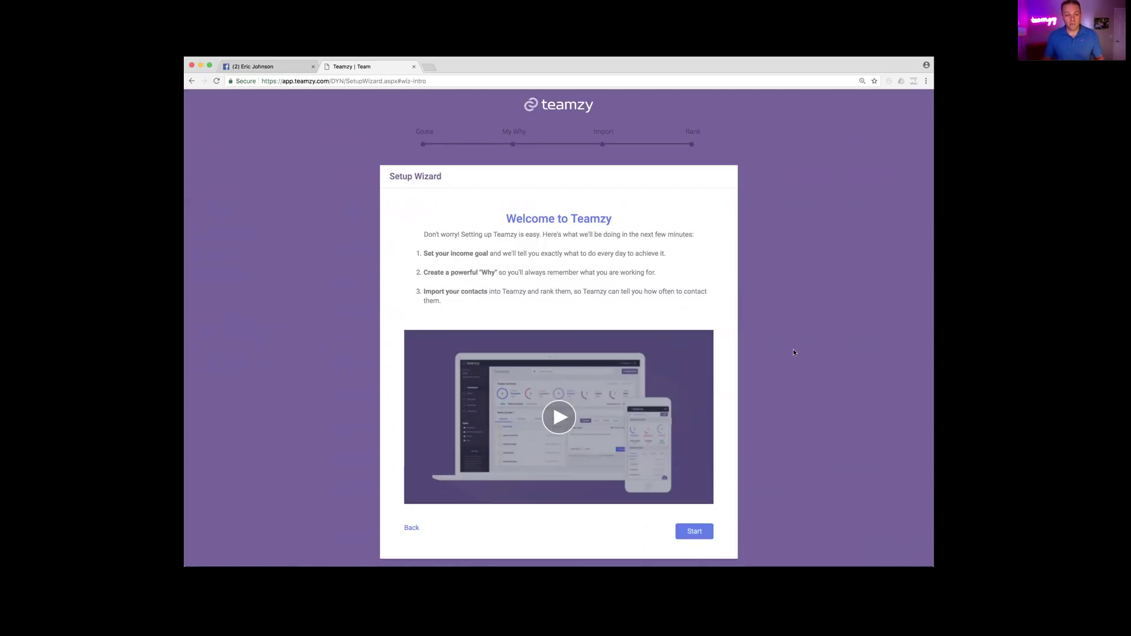
pyautogui.click(689, 534)
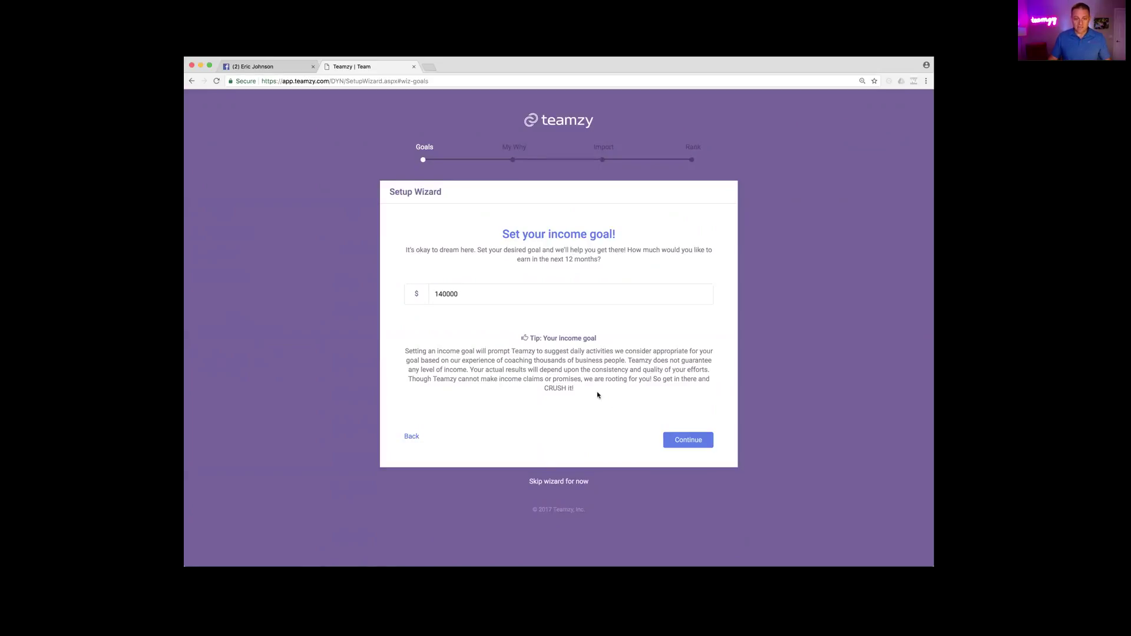
# Accept the 12-month income goal of $140,000 and proceed to the daily goals breakdown.
pyautogui.click(679, 442)
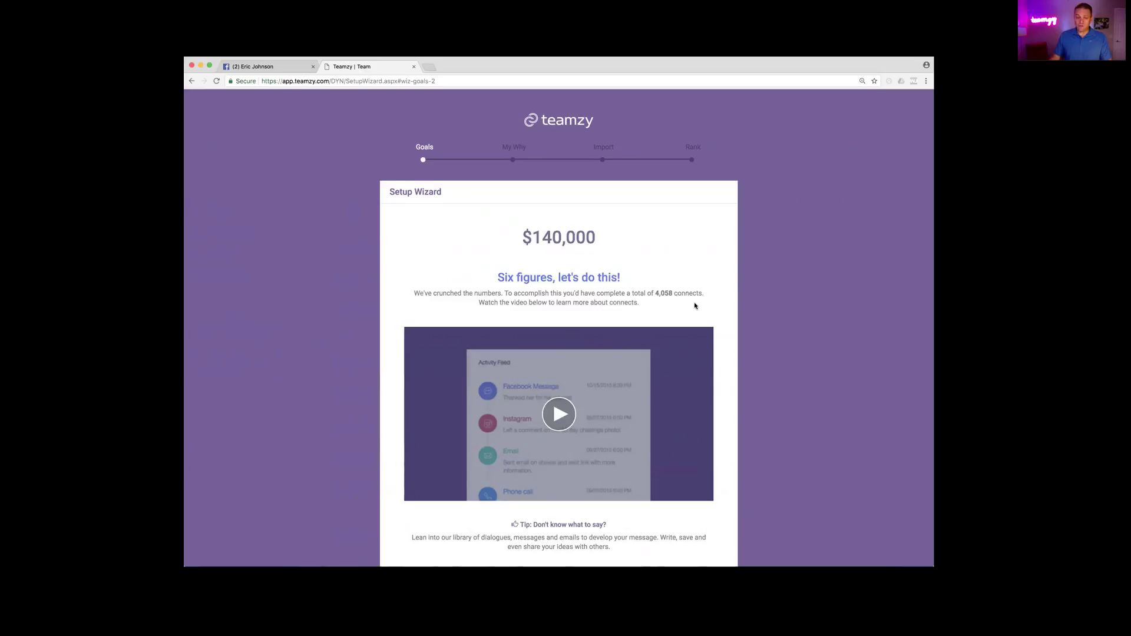
pyautogui.scroll(-3, 686, 310)
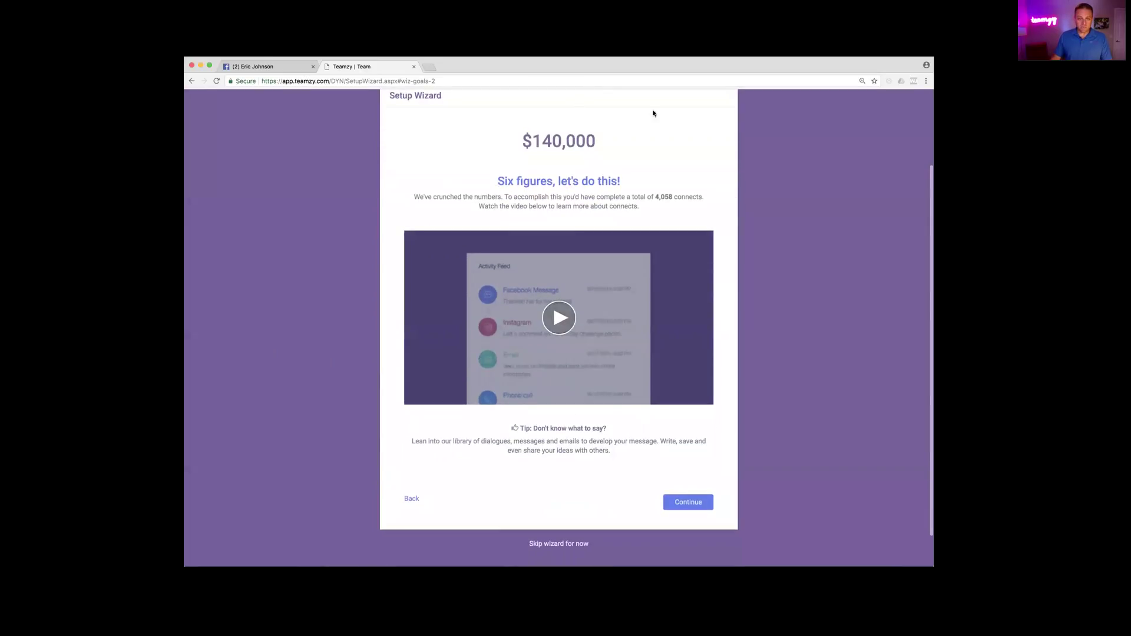
pyautogui.click(686, 503)
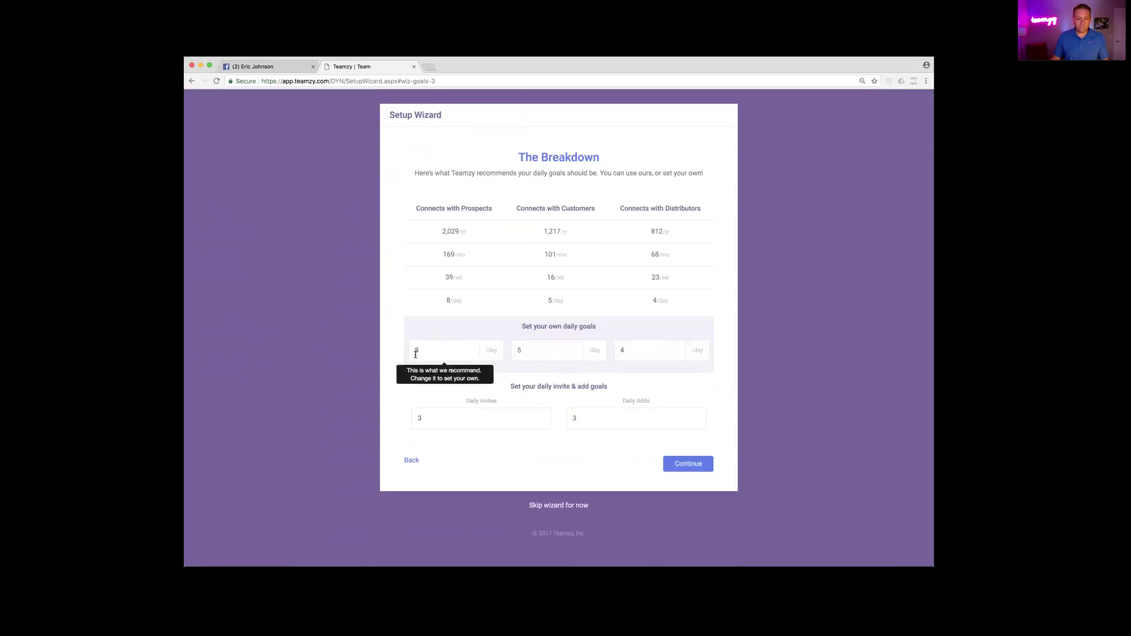
# Set the daily connect goals to 6 for customers and 10 for prospects.
pyautogui.click(529, 350)
pyautogui.write('6')
pyautogui.click(428, 353)
pyautogui.press('BackSpace')
pyautogui.write('10')
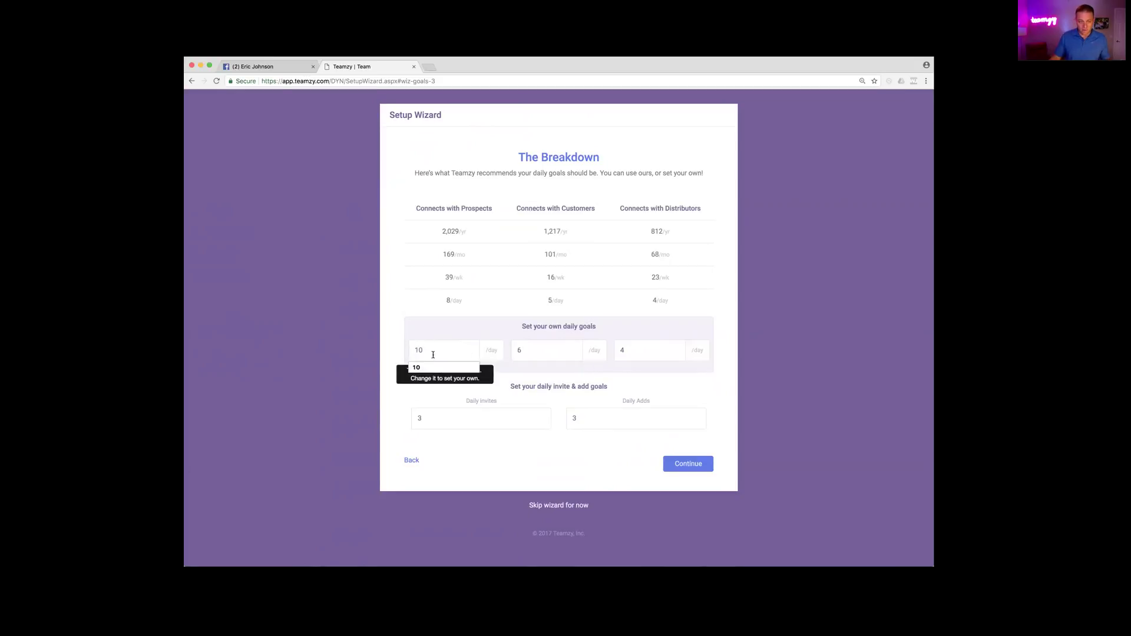
pyautogui.click(505, 384)
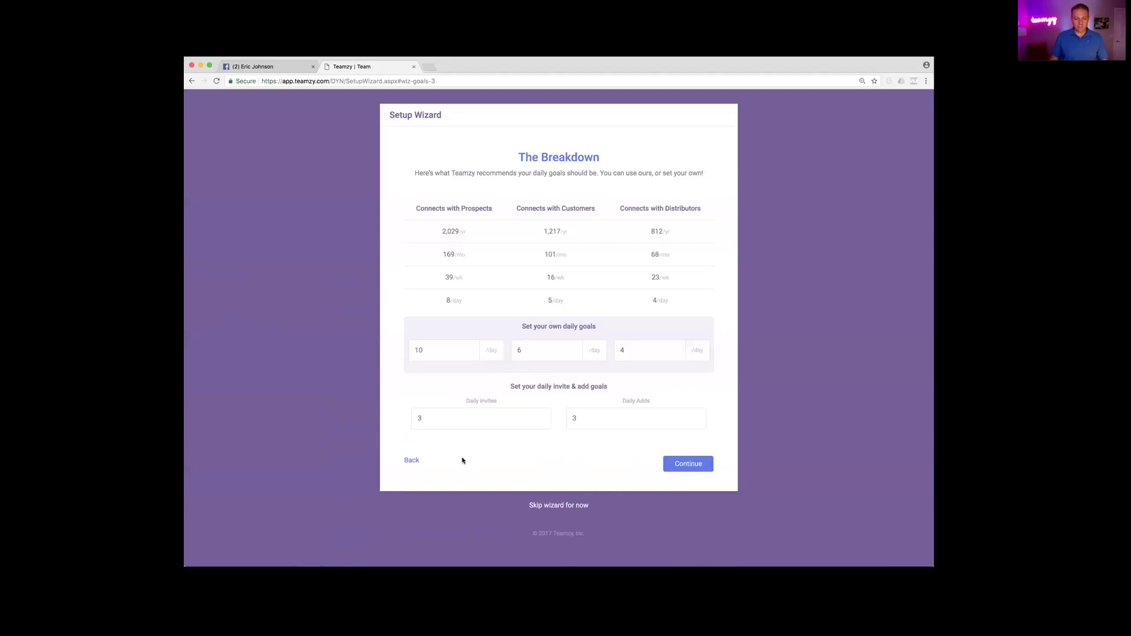
# Keep the daily invites and daily adds goals at 3 each and continue to the Finding your why section.
pyautogui.moveTo(578, 412)
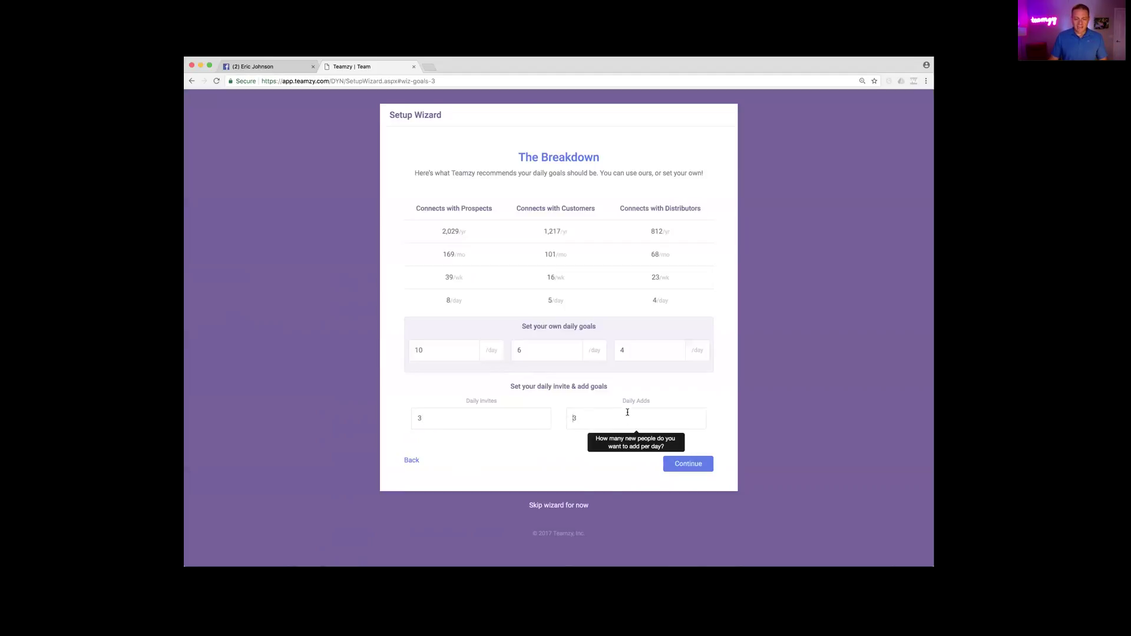
pyautogui.click(602, 422)
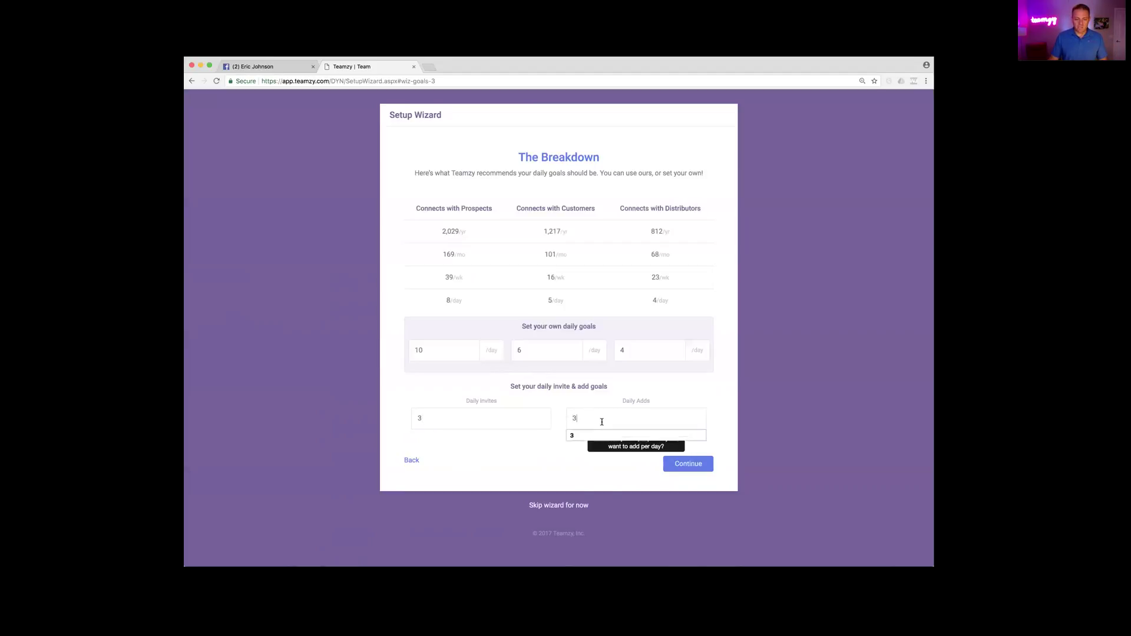
pyautogui.click(690, 400)
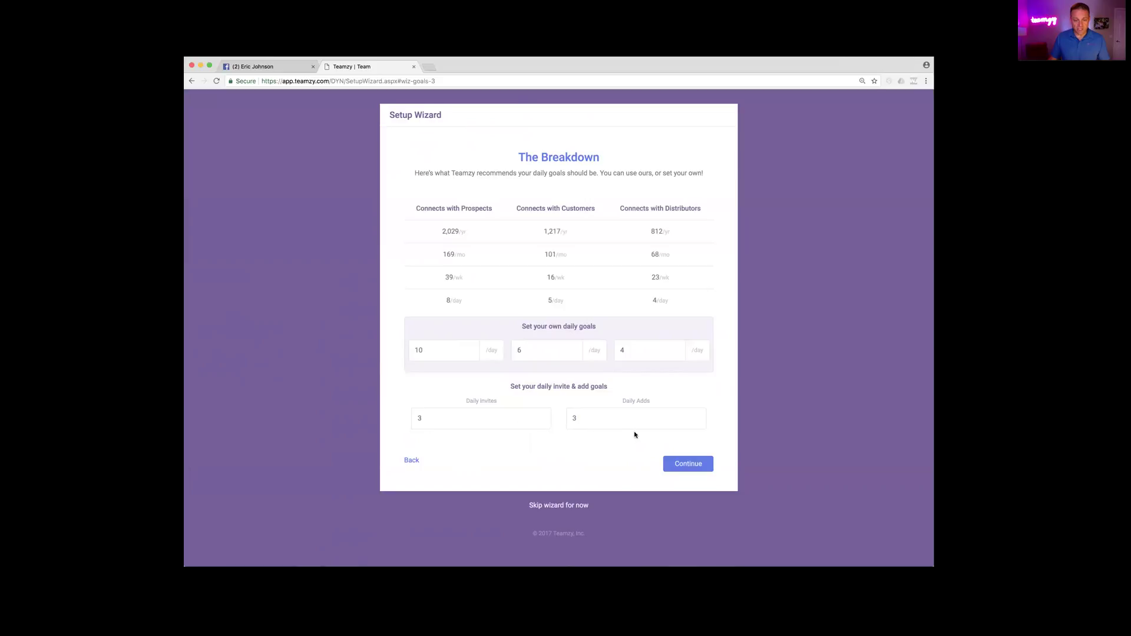
pyautogui.click(677, 469)
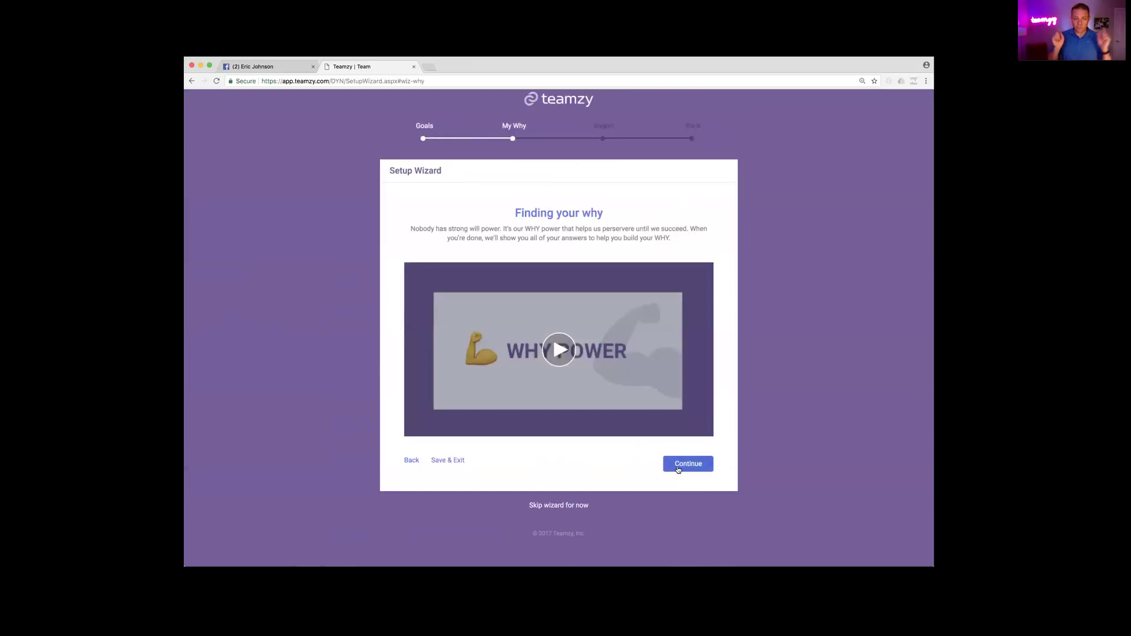
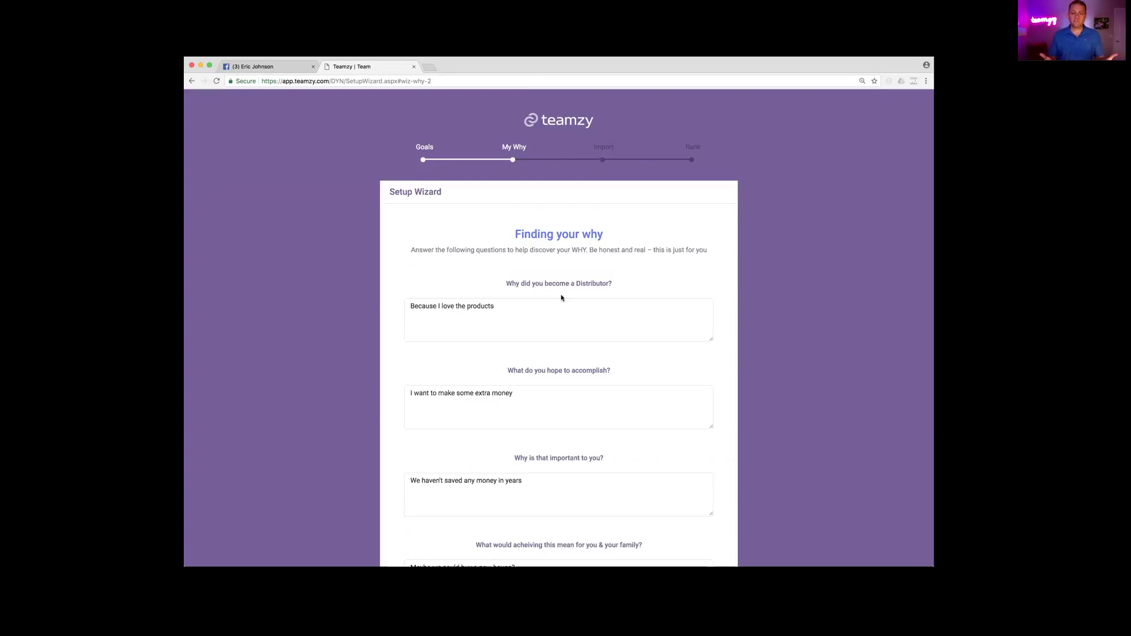
# Review the answers to the Finding your why questions and the My WHY statement, and continue to the contact import stage.
pyautogui.scroll(-1, 561, 298)
pyautogui.scroll(1, 561, 296)
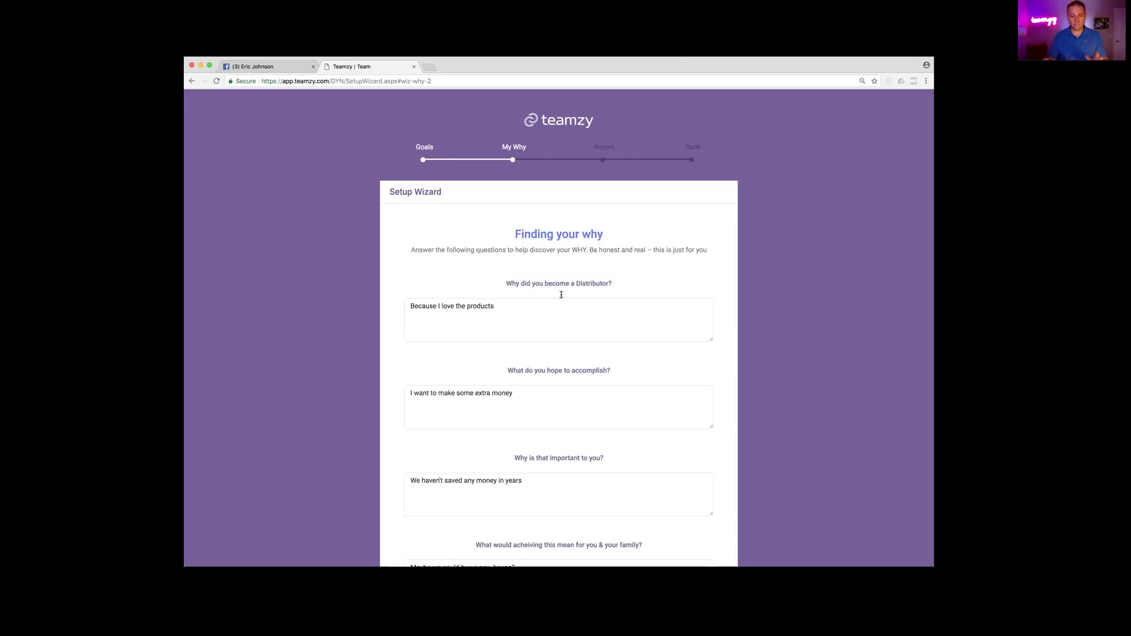
pyautogui.scroll(-1, 613, 397)
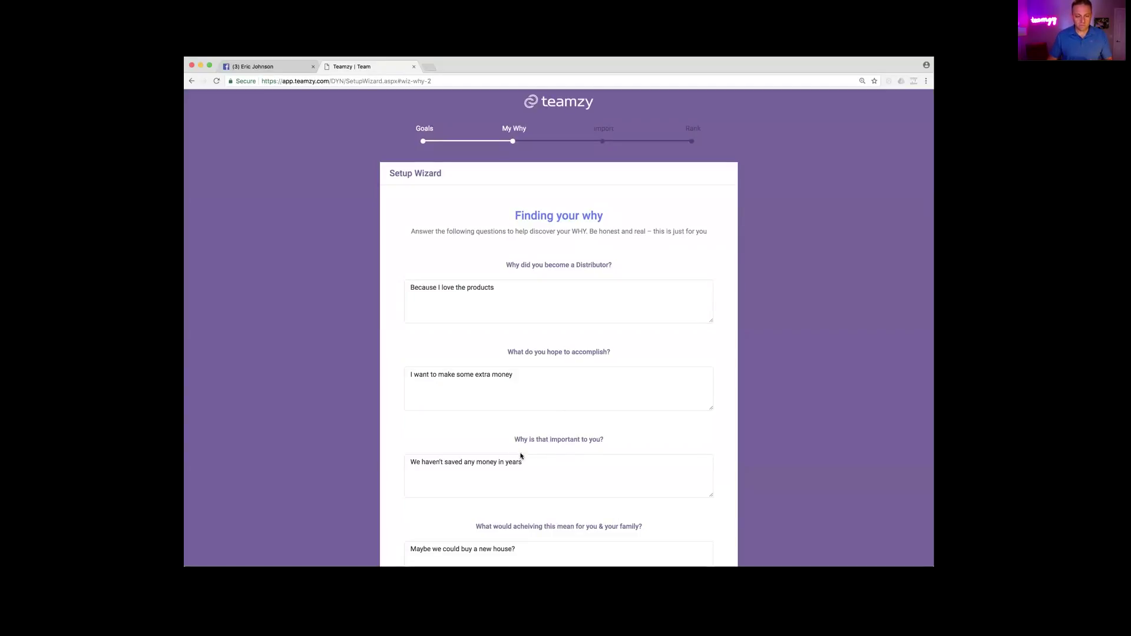
pyautogui.scroll(1, 524, 466)
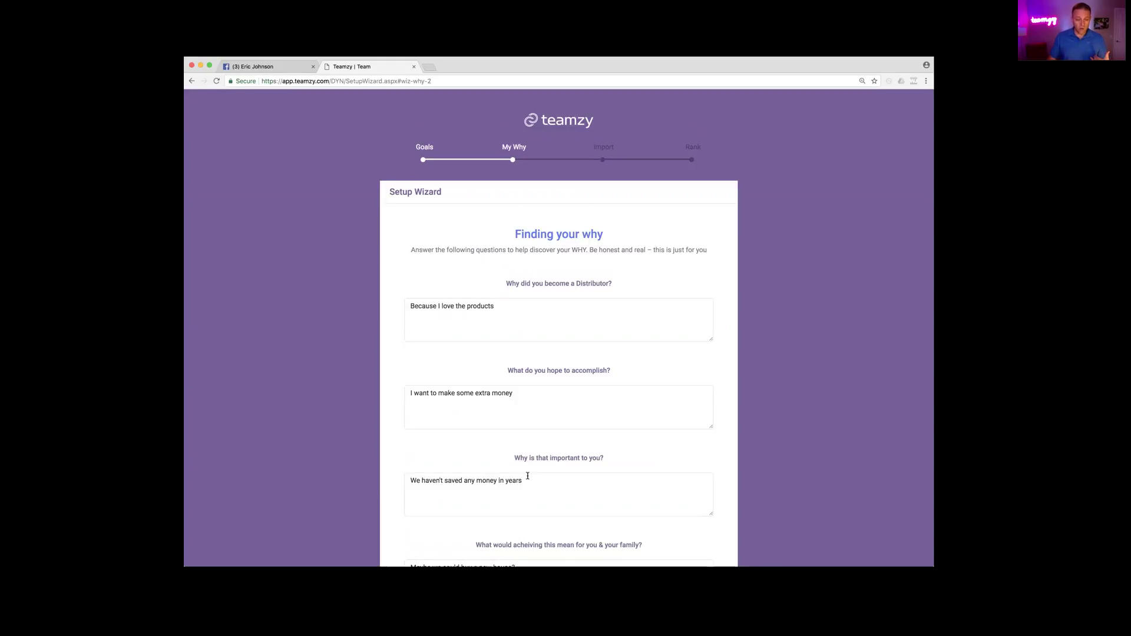
pyautogui.scroll(-2, 528, 477)
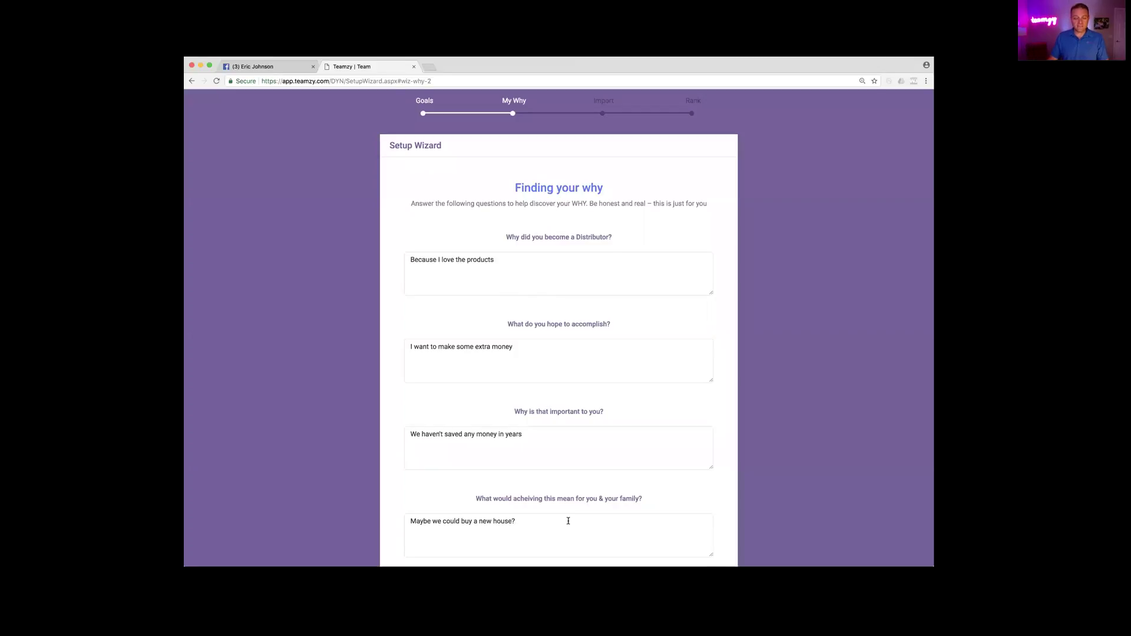
pyautogui.scroll(-2, 568, 521)
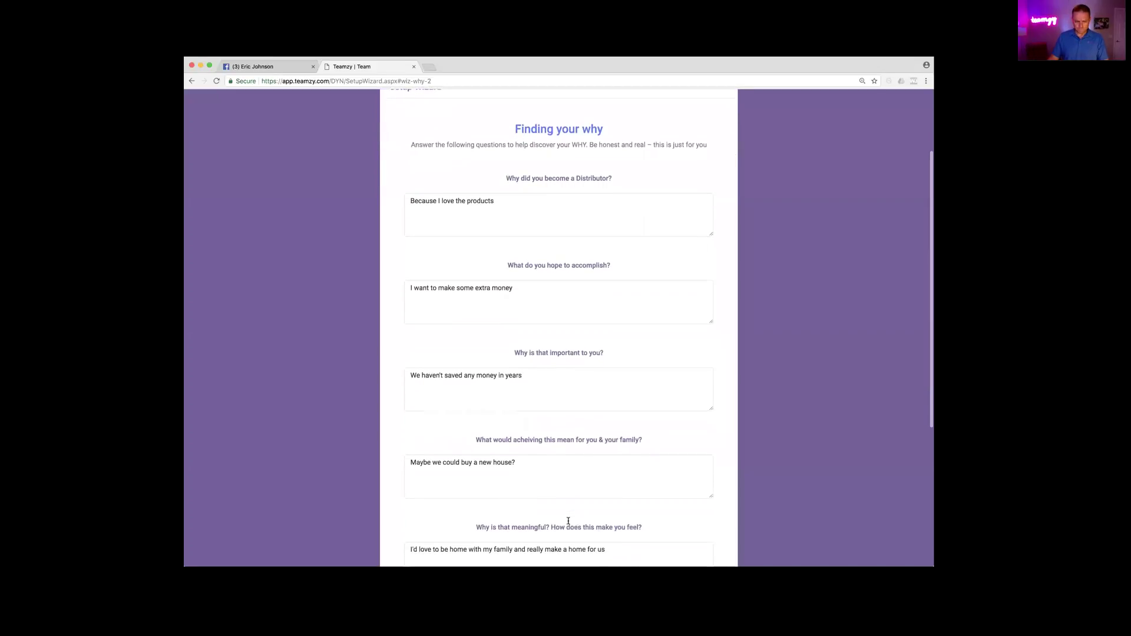
pyautogui.scroll(1, 568, 524)
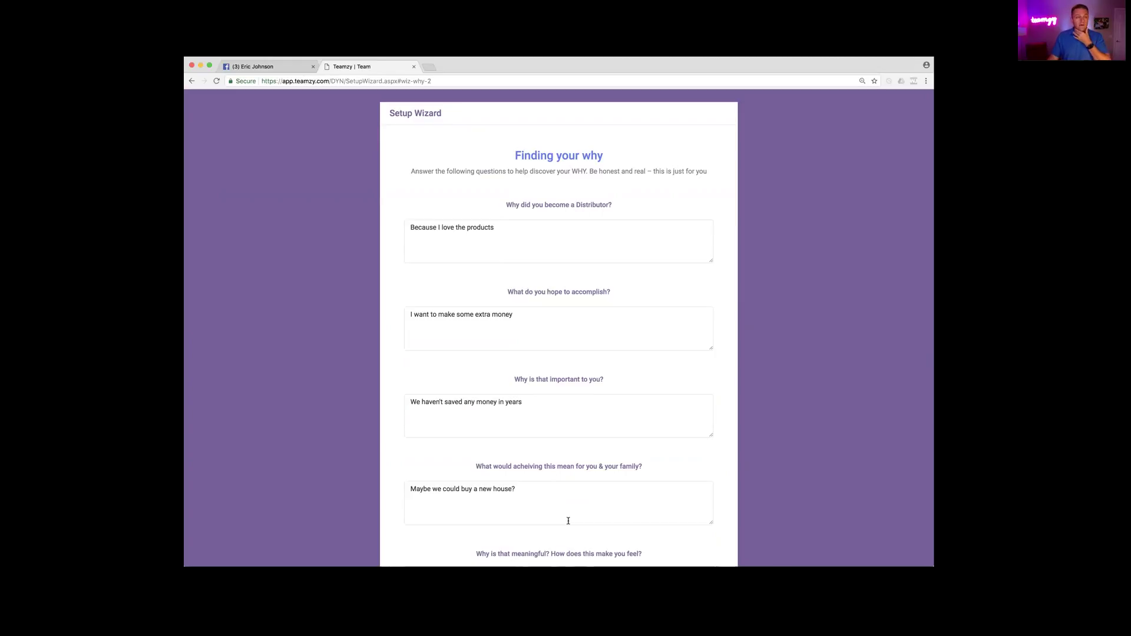
pyautogui.scroll(-3, 568, 521)
pyautogui.write("I'd love to be home with my family and really make a home for us")
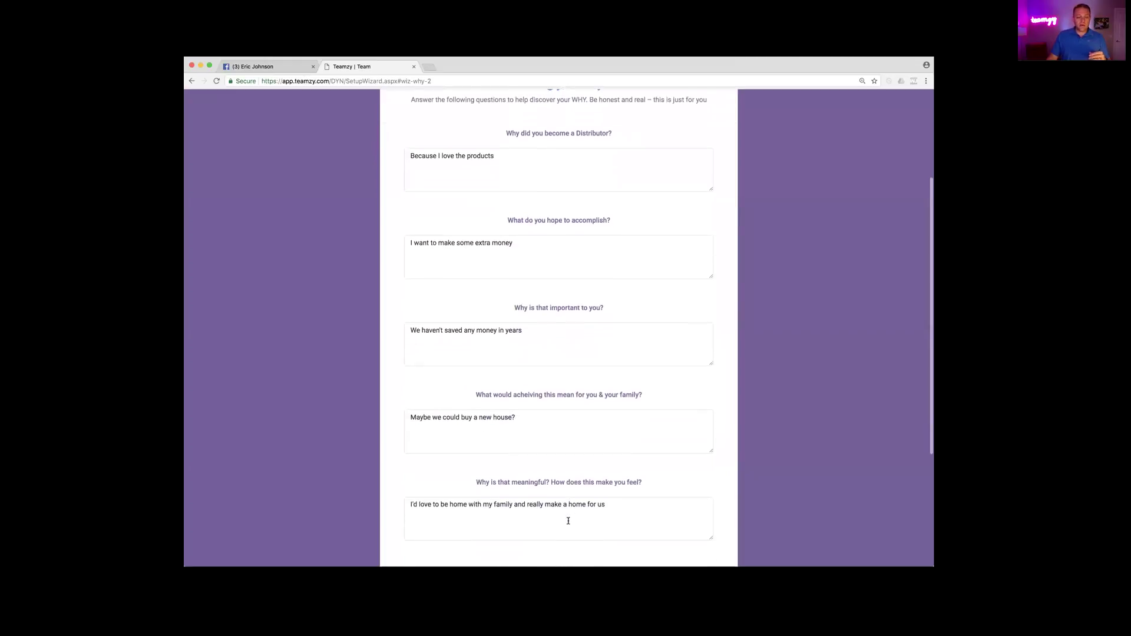
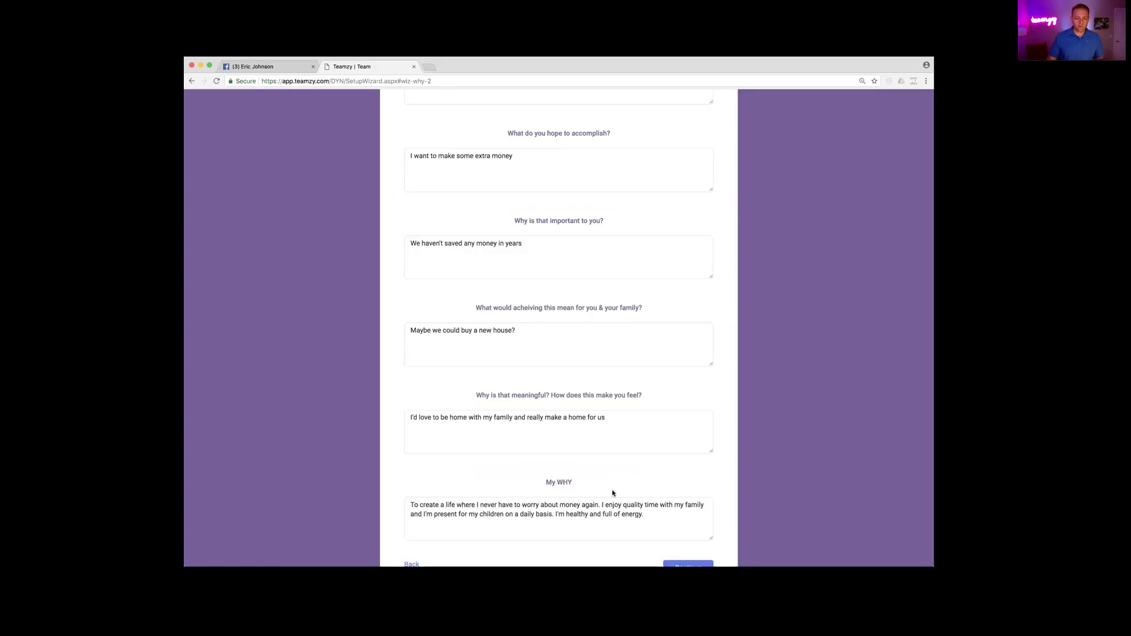
pyautogui.scroll(-3, 612, 493)
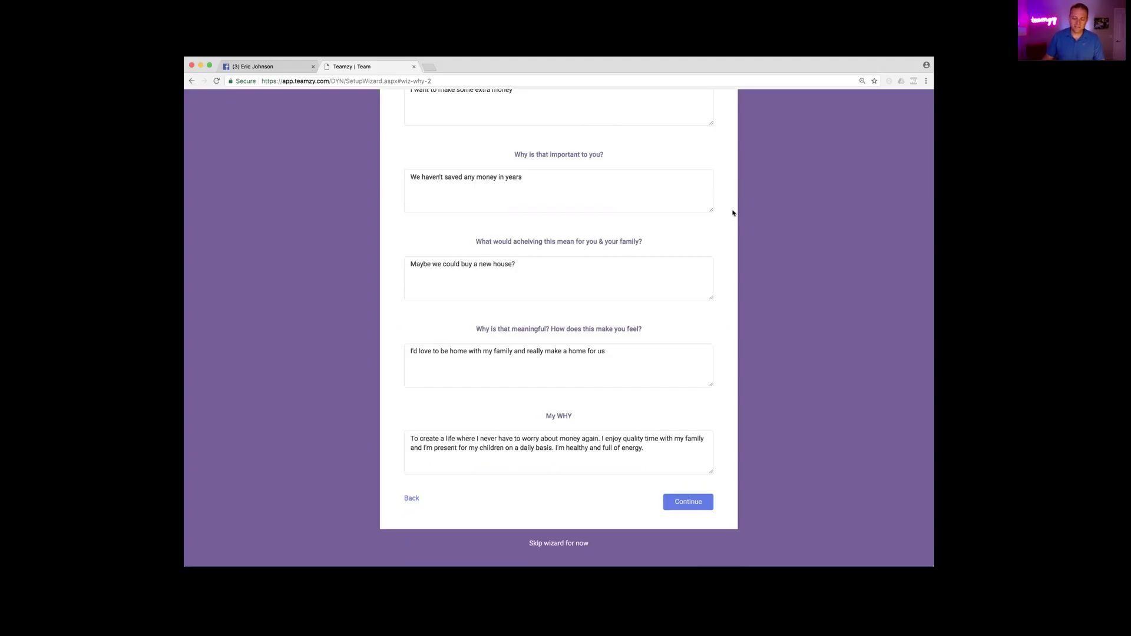
pyautogui.click(681, 508)
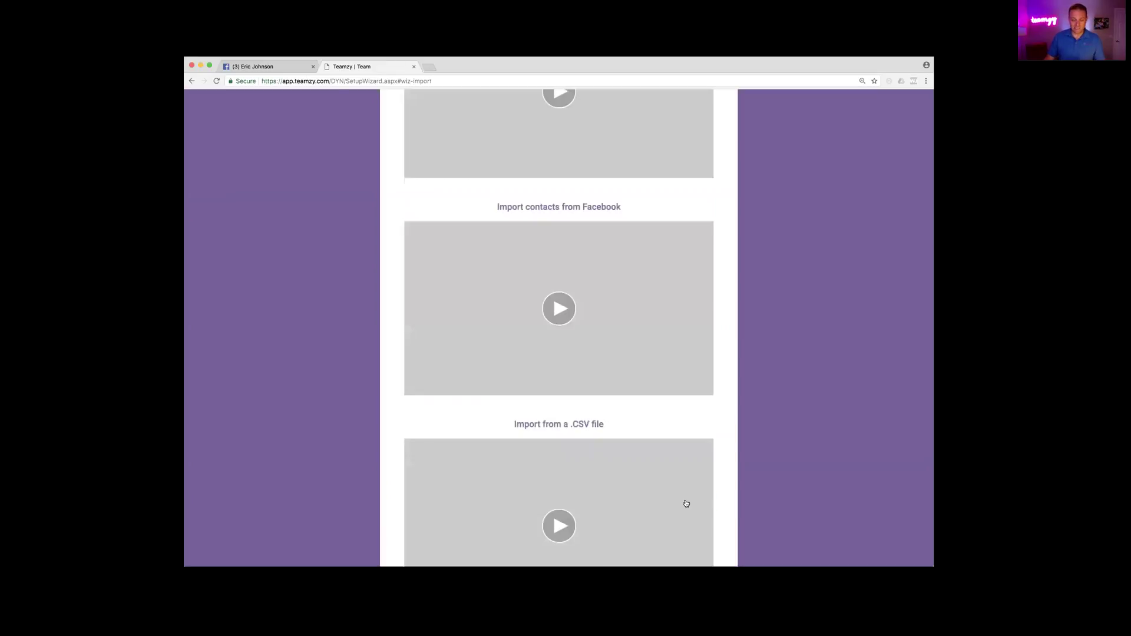
# Look over the Teamzy Standard Version, Facebook and CSV import videos, and skip the rest of the wizard.
pyautogui.scroll(10, 791, 356)
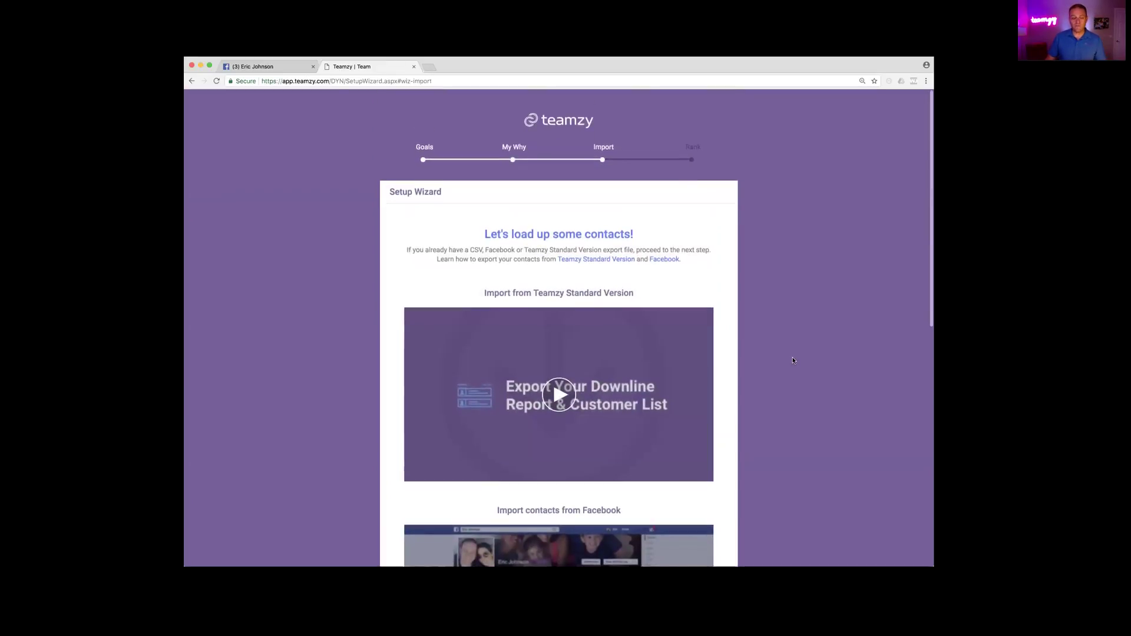
pyautogui.scroll(-2, 794, 360)
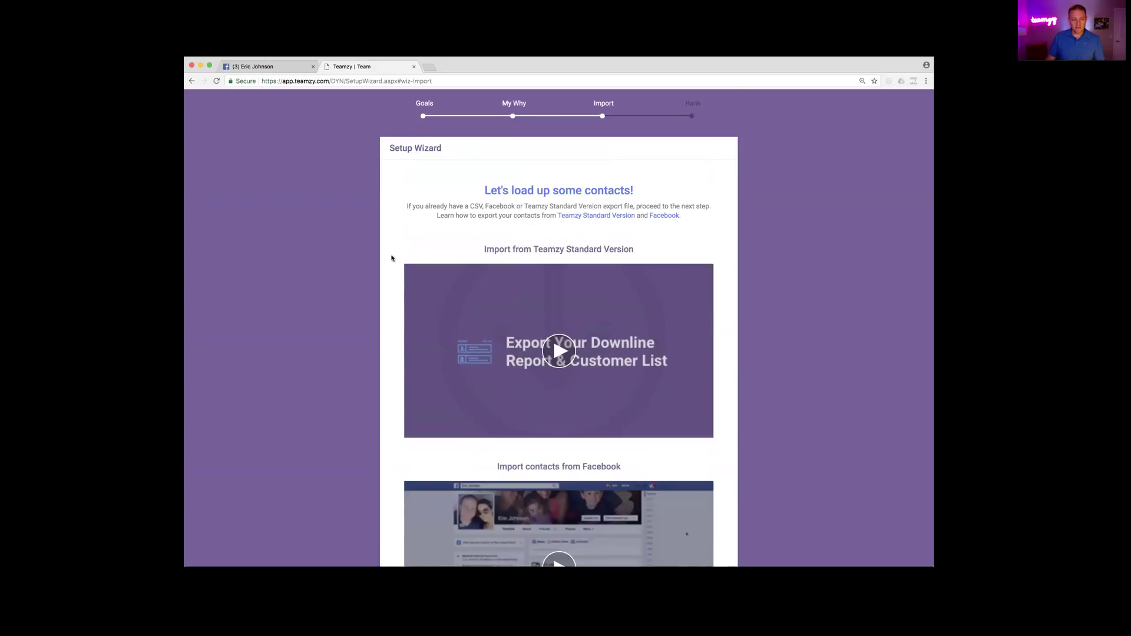
pyautogui.scroll(-1, 388, 254)
pyautogui.scroll(3, 374, 238)
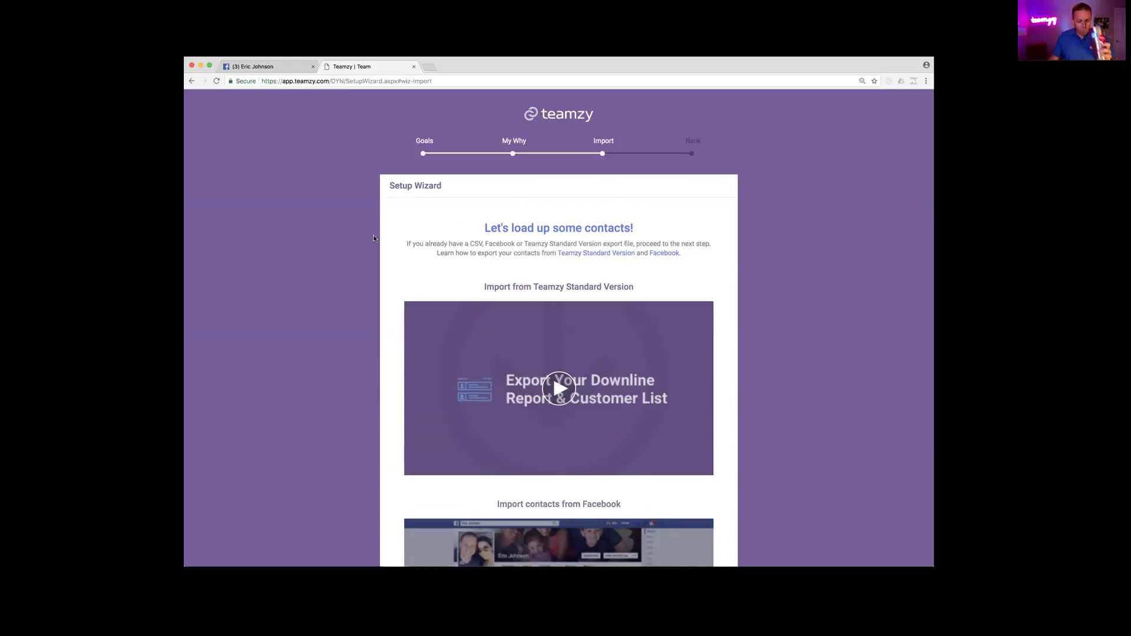
pyautogui.scroll(-10, 374, 238)
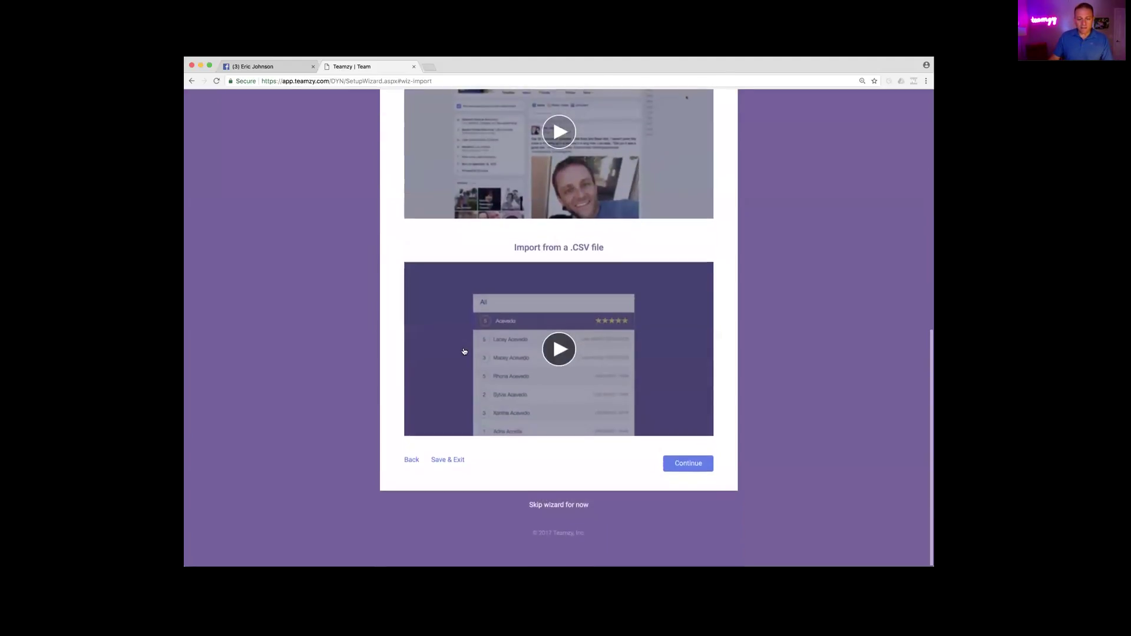
pyautogui.click(557, 507)
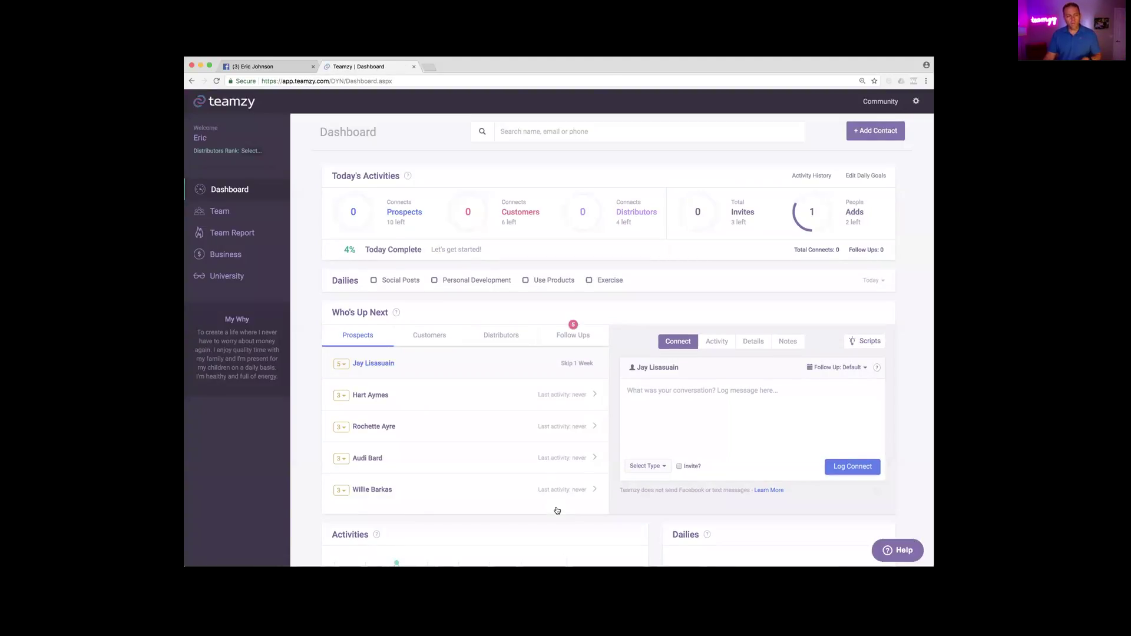
# Open the Team page and look through the full list of contacts.
pyautogui.click(236, 215)
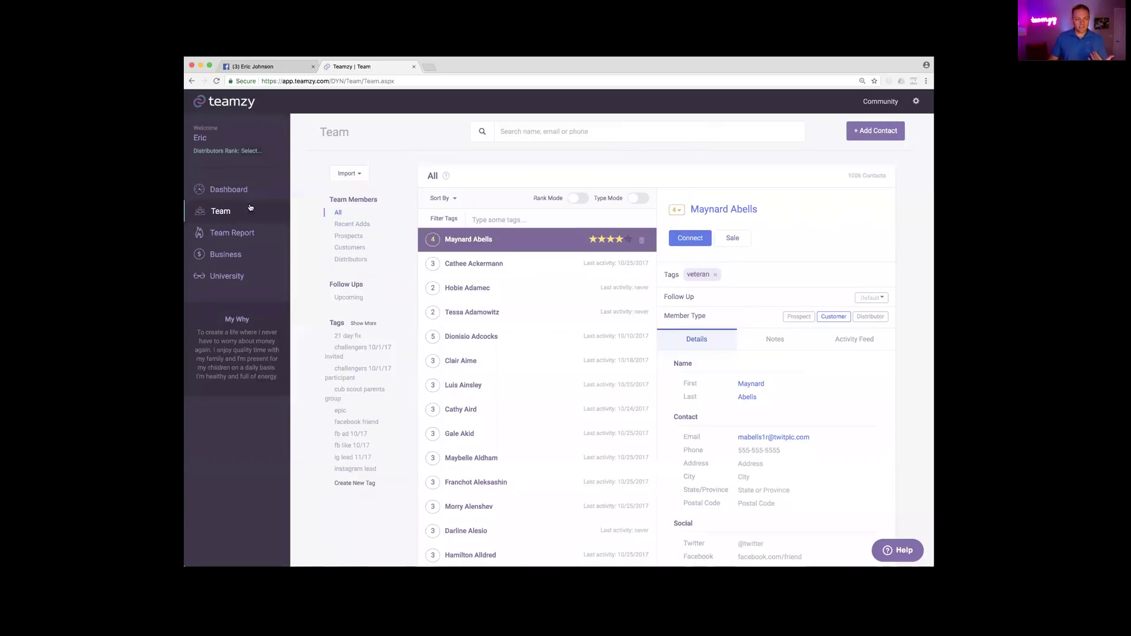
pyautogui.click(217, 212)
pyautogui.scroll(-4, 500, 441)
pyautogui.scroll(-10, 500, 441)
pyautogui.scroll(15, 500, 437)
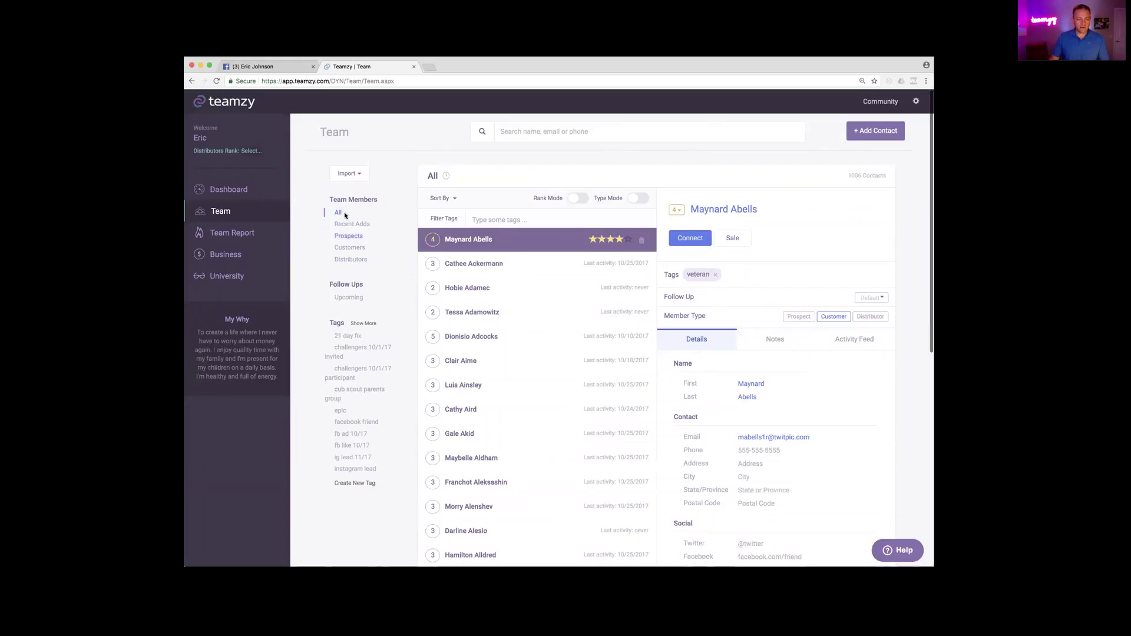
# Turn on Rank Mode for the team list and rate a three-star contact further down as four stars.
pyautogui.click(580, 198)
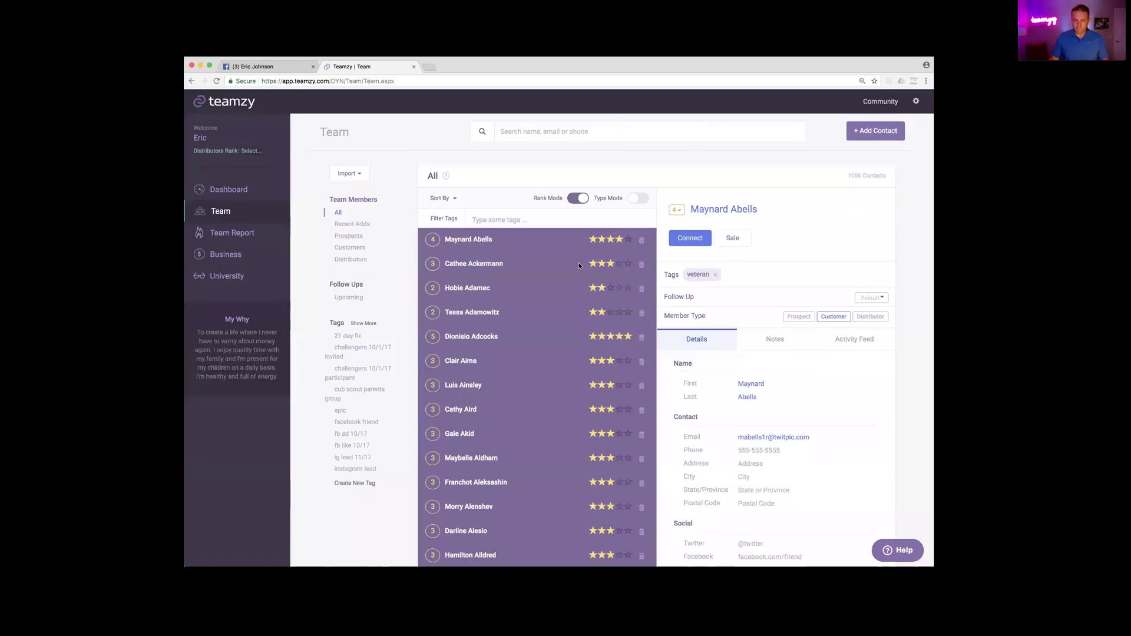
pyautogui.scroll(-5, 616, 323)
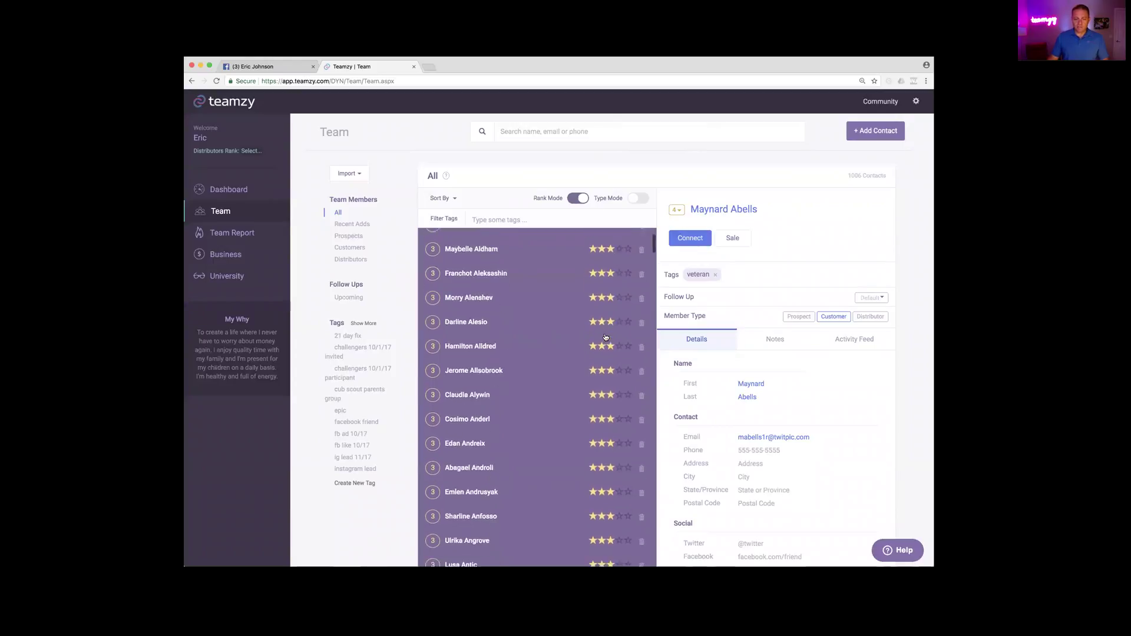
pyautogui.click(620, 308)
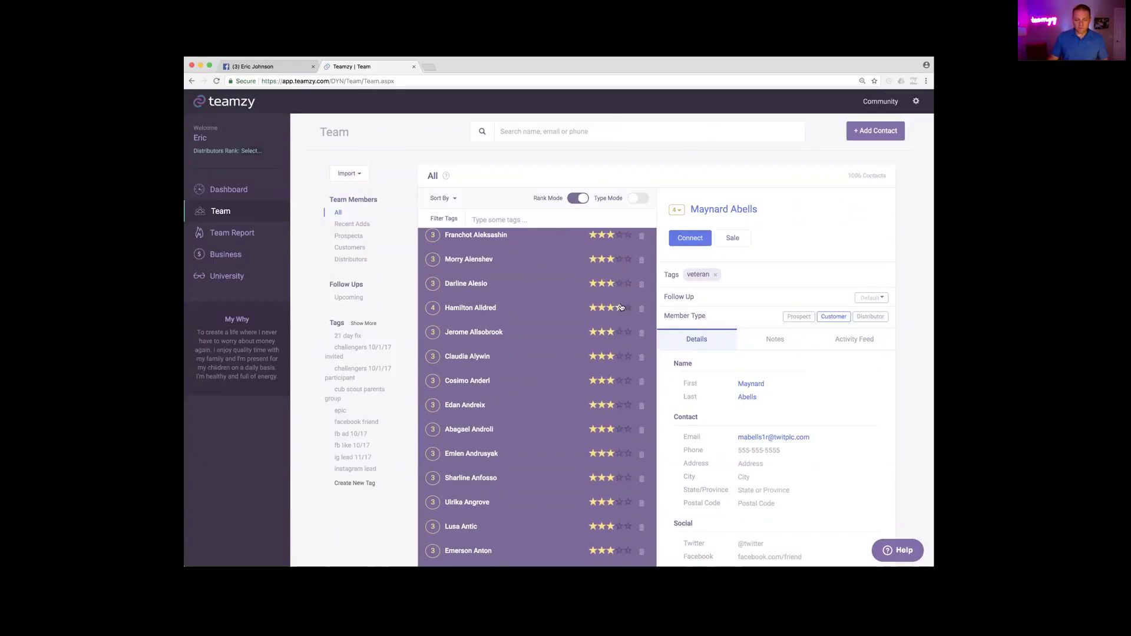
# Rate the contact directly below the newly ranked four-star one as two stars, and read the Ranking System definitions.
pyautogui.click(601, 333)
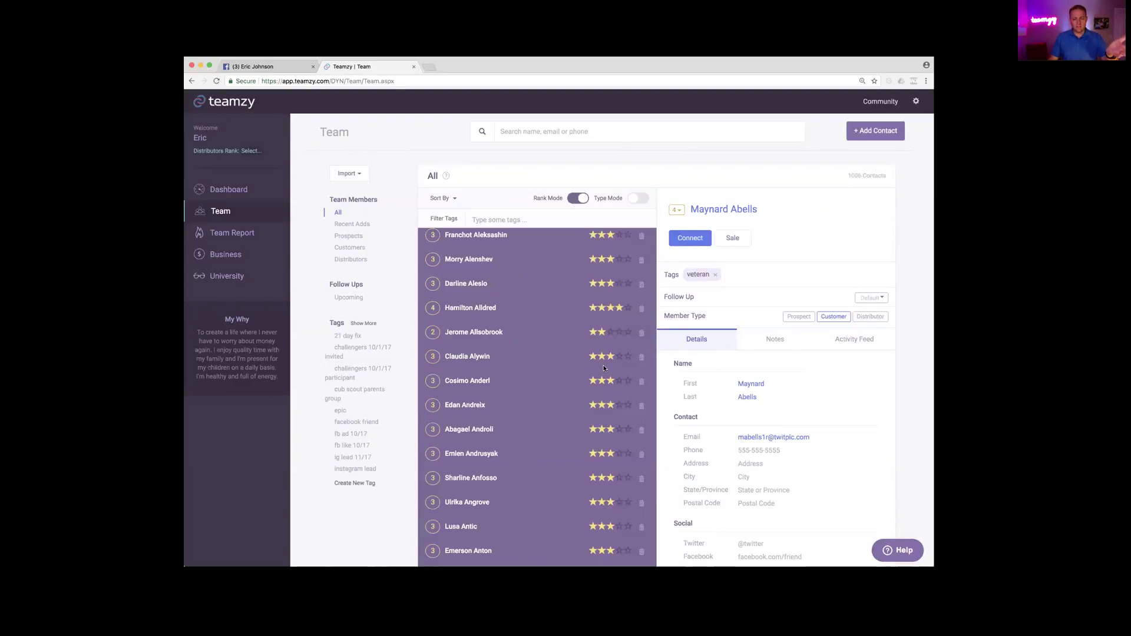
pyautogui.click(446, 176)
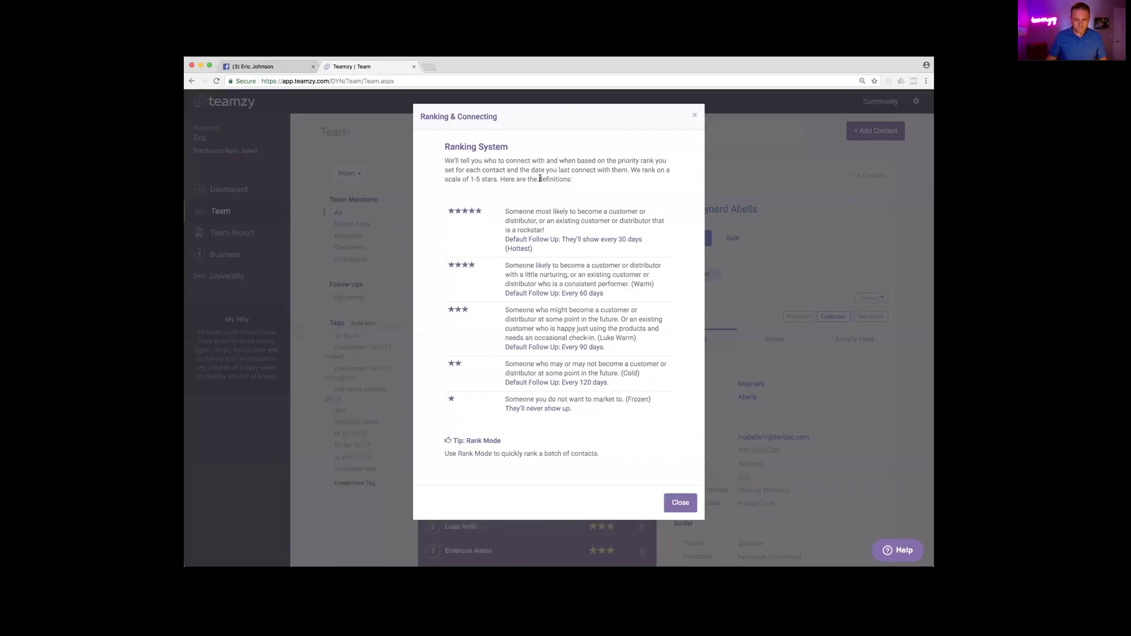
pyautogui.click(681, 507)
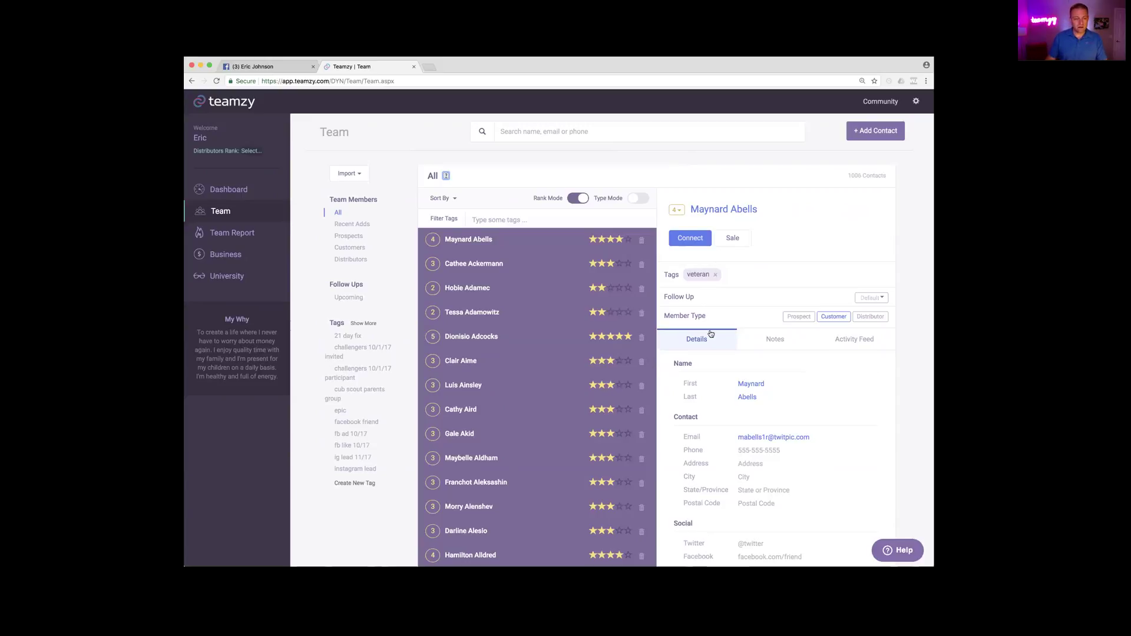
# Open the Dashboard and examine the explanations of the Adds, Prospects, Distributors and Invites counters in Today's Activities.
pyautogui.click(245, 189)
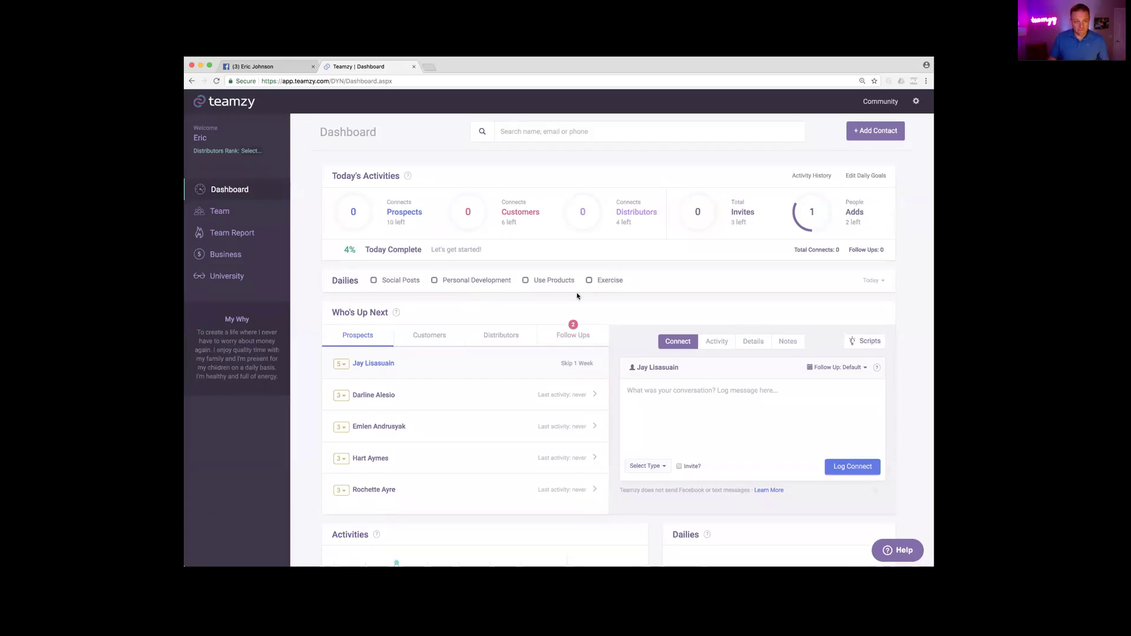
pyautogui.moveTo(826, 227)
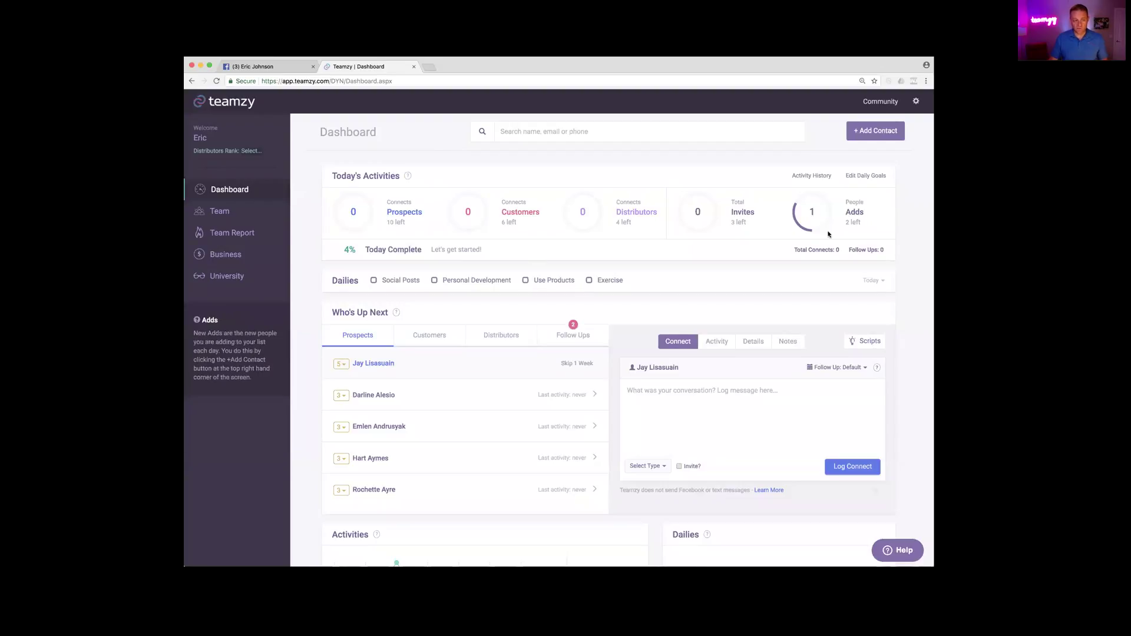
pyautogui.moveTo(412, 229)
pyautogui.moveTo(626, 215)
pyautogui.moveTo(726, 217)
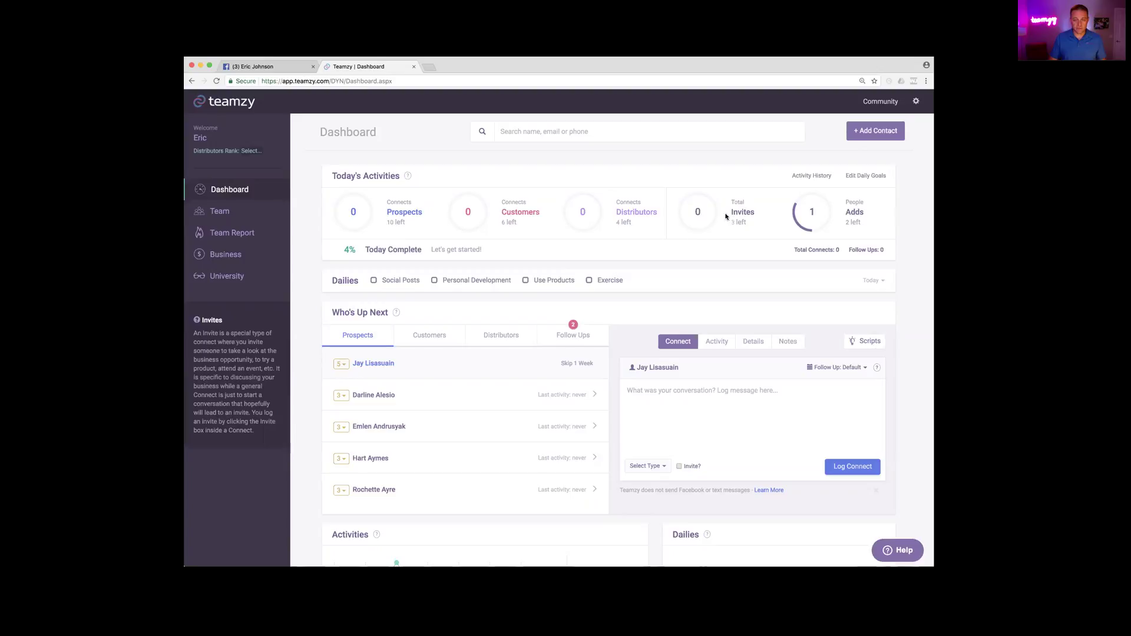
pyautogui.moveTo(368, 214)
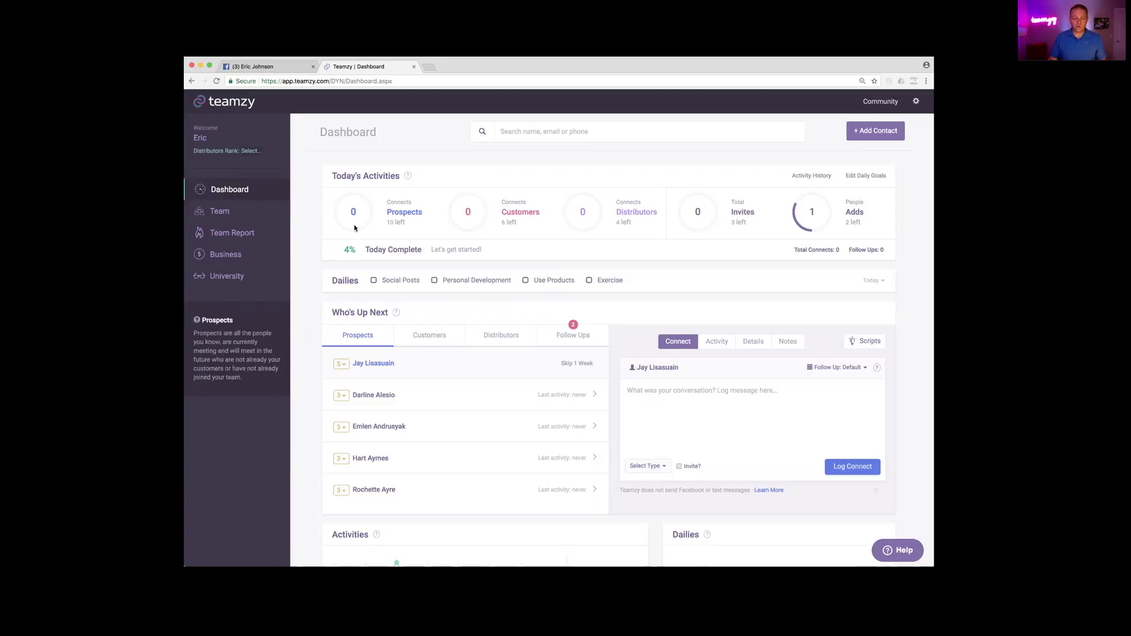
pyautogui.moveTo(346, 251)
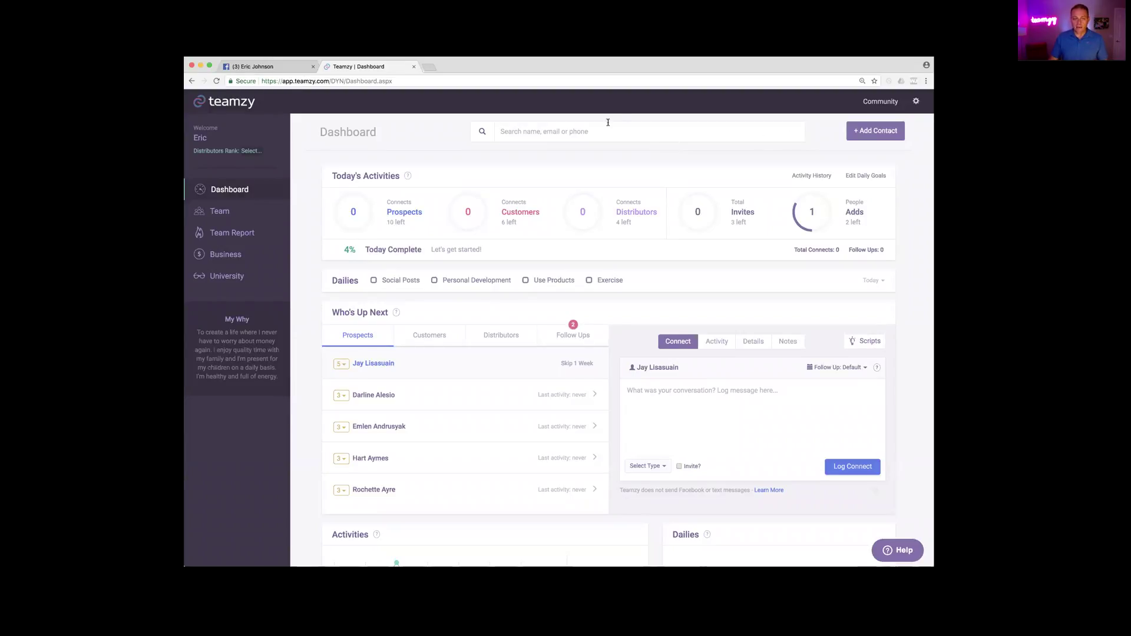
pyautogui.click(875, 138)
pyautogui.click(876, 138)
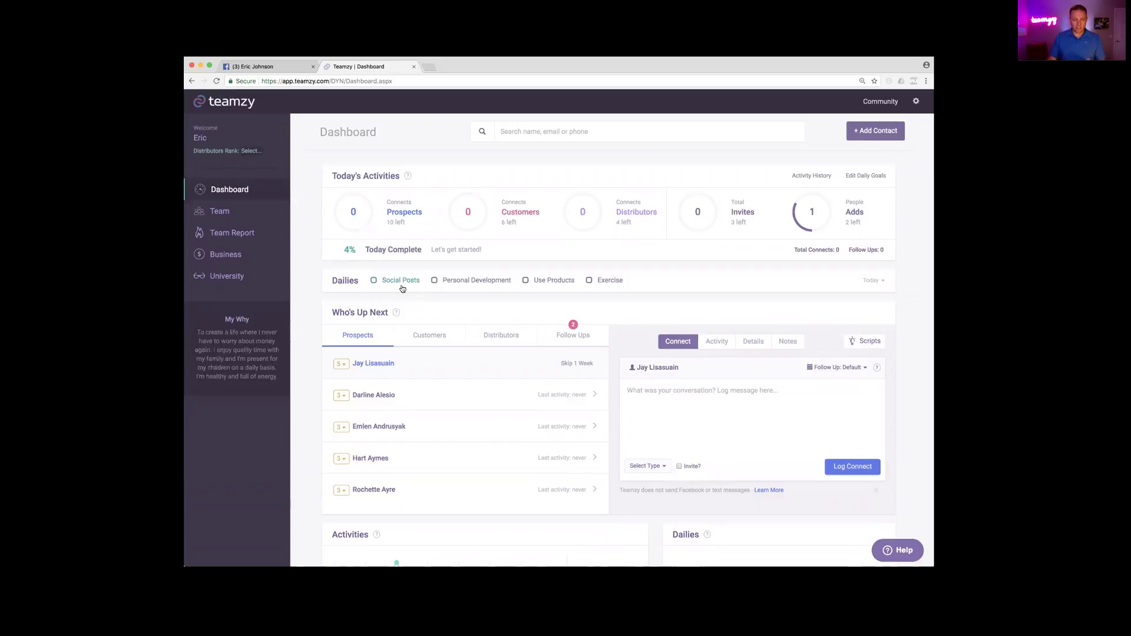
# Mark the Social Posts, Personal Development, Use Products and Exercise dailies as done for today.
pyautogui.click(375, 279)
pyautogui.click(439, 282)
pyautogui.click(526, 281)
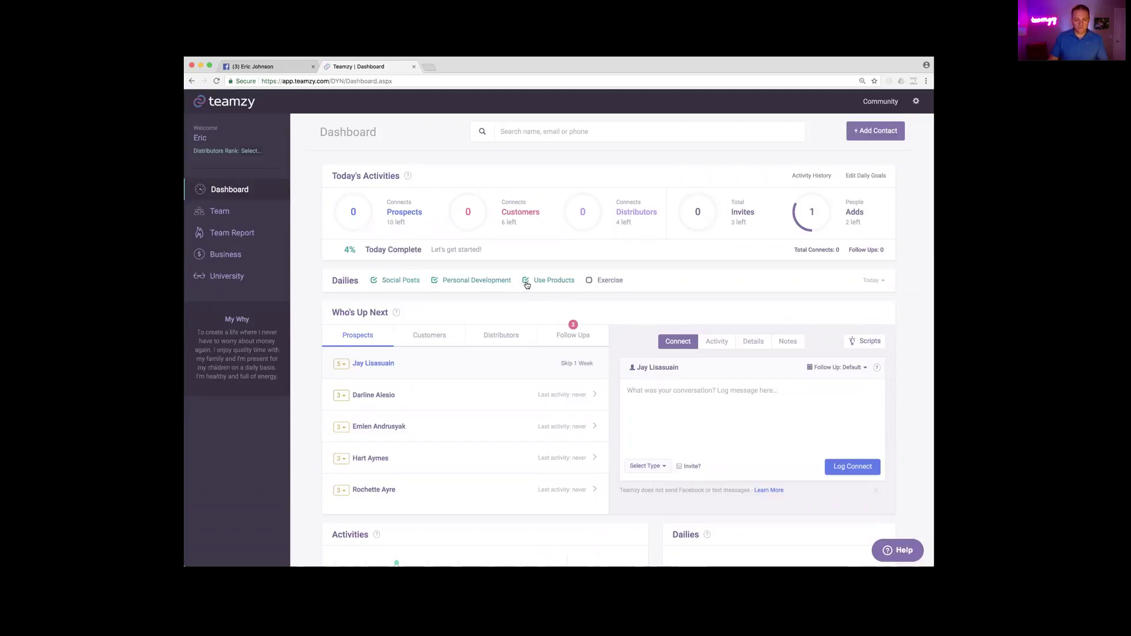
pyautogui.click(591, 287)
# Look through the Customers, Distributors and Follow Ups lists in Who's Up Next, and return to Prospects.
pyautogui.click(430, 335)
pyautogui.click(503, 338)
pyautogui.click(576, 335)
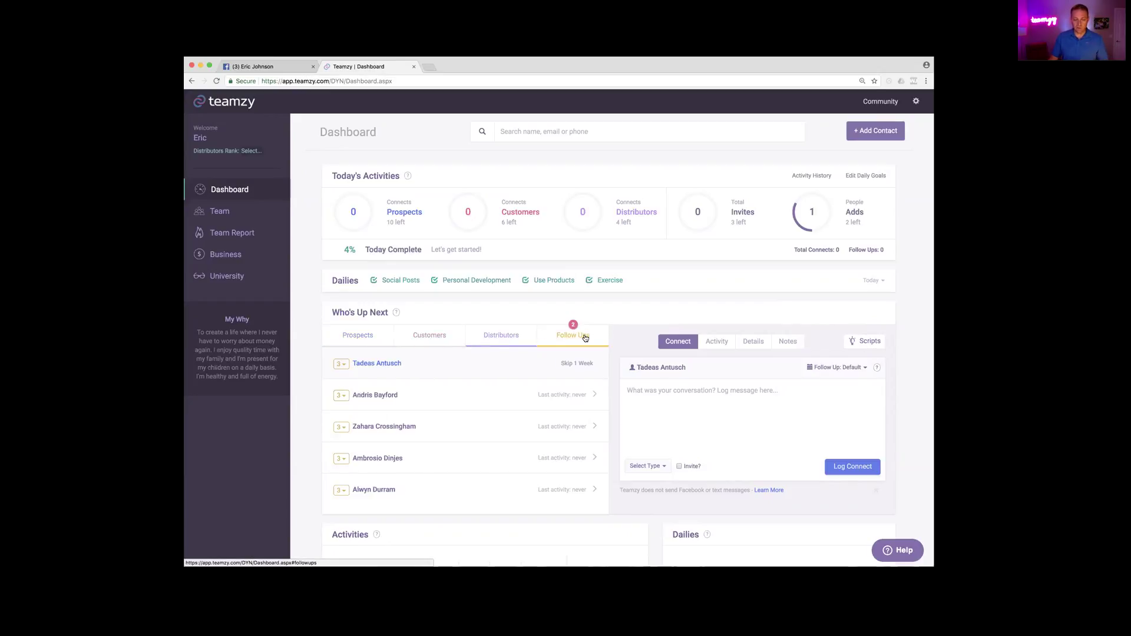
pyautogui.click(349, 342)
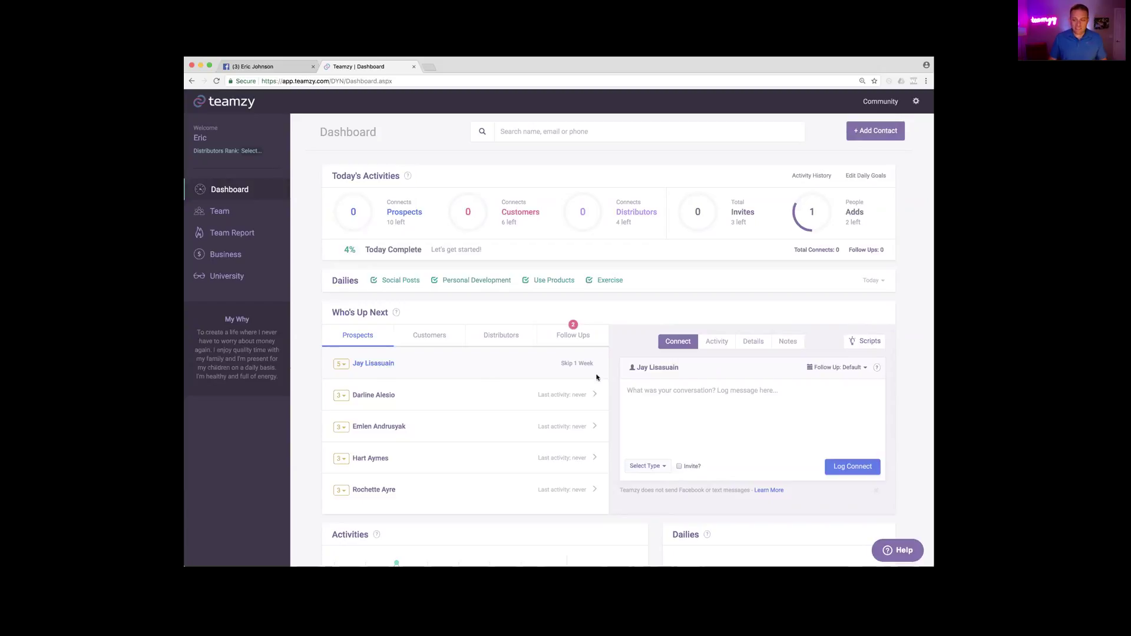
# Browse the Facebook script ideas for prospects and copy the Connect 3 script.
pyautogui.click(862, 343)
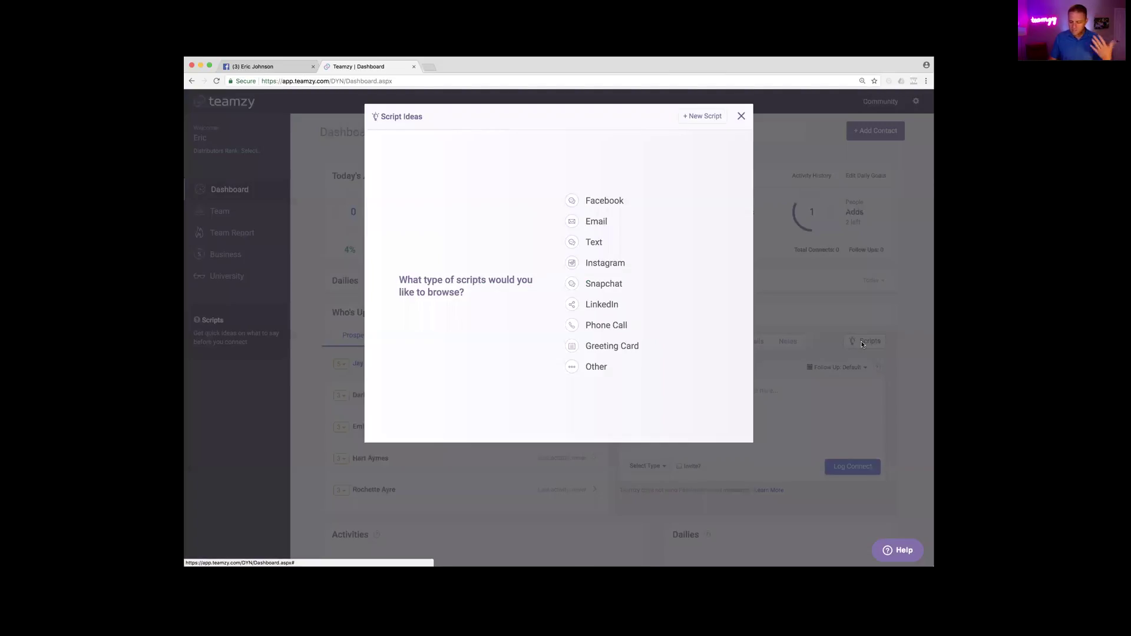
pyautogui.click(612, 203)
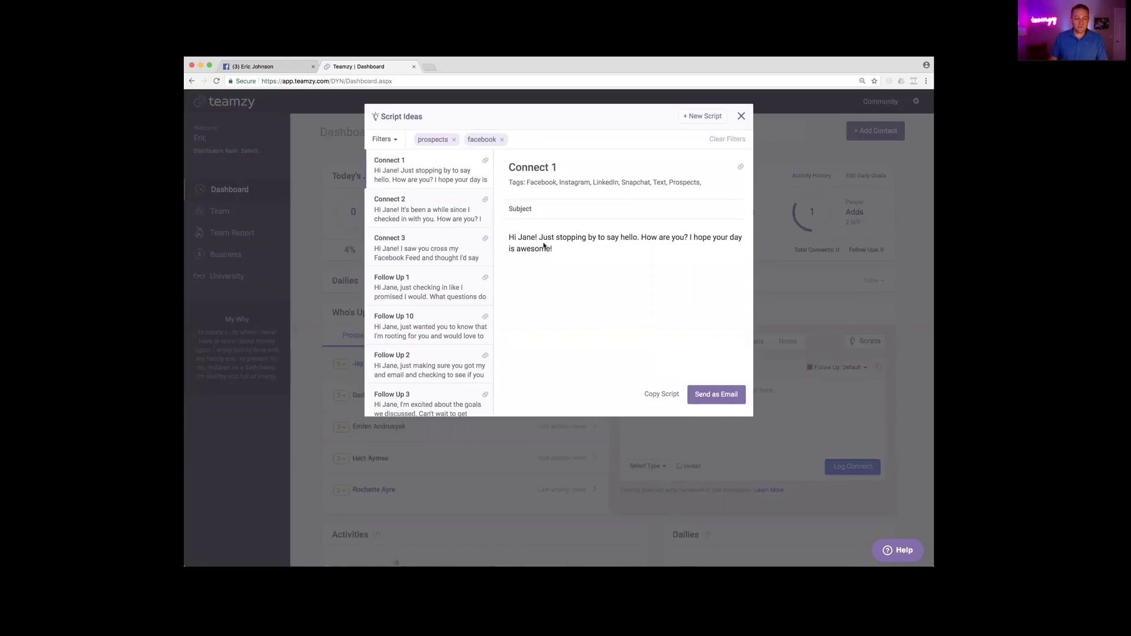
pyautogui.click(424, 251)
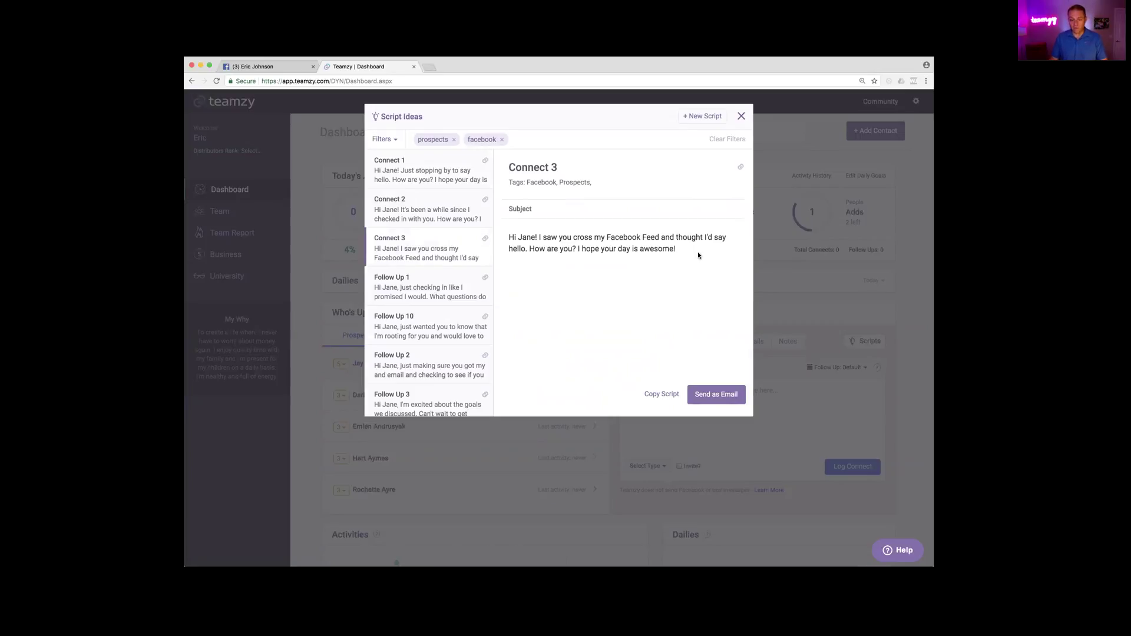
pyautogui.click(646, 396)
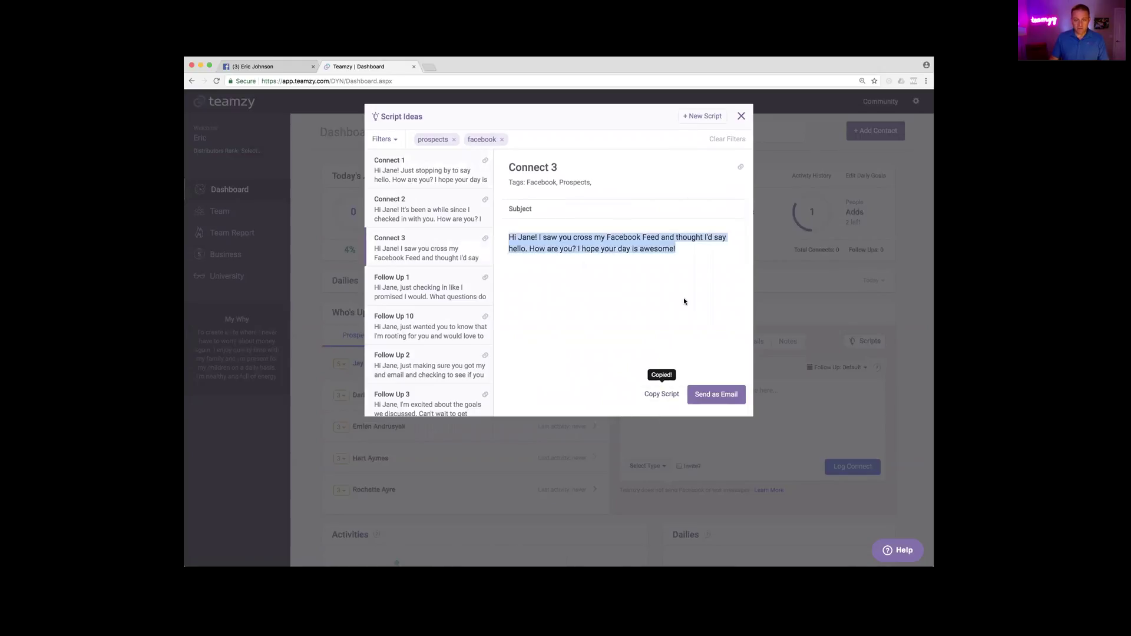
pyautogui.click(741, 116)
# Switch to Facebook, search for the first prospect in Who's Up Next and start a new message to them.
pyautogui.click(253, 67)
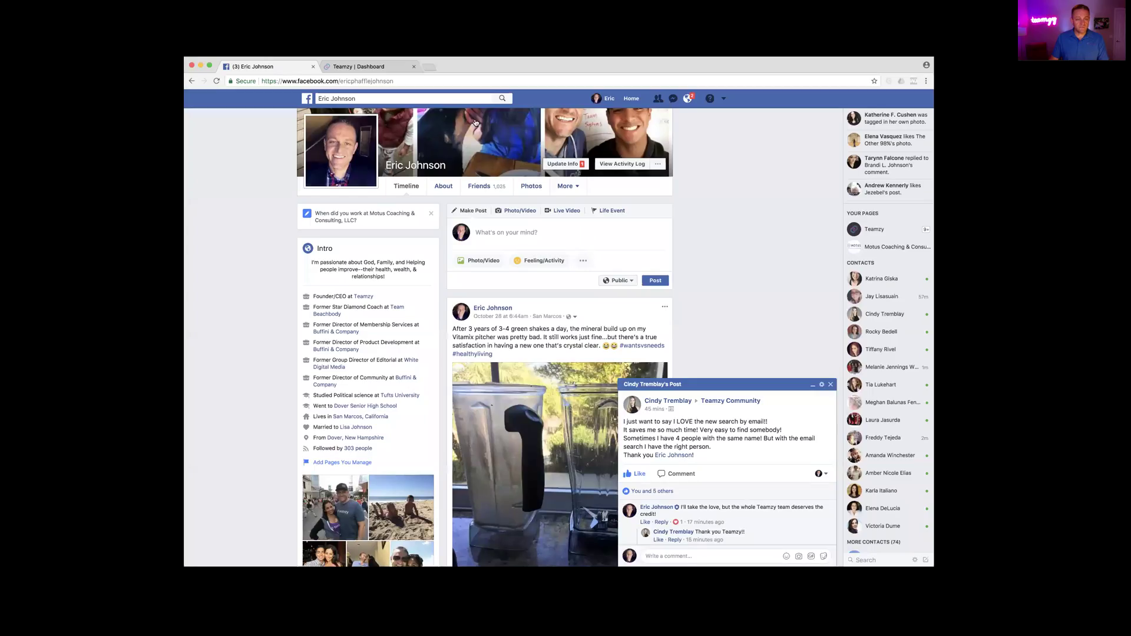
pyautogui.click(393, 97)
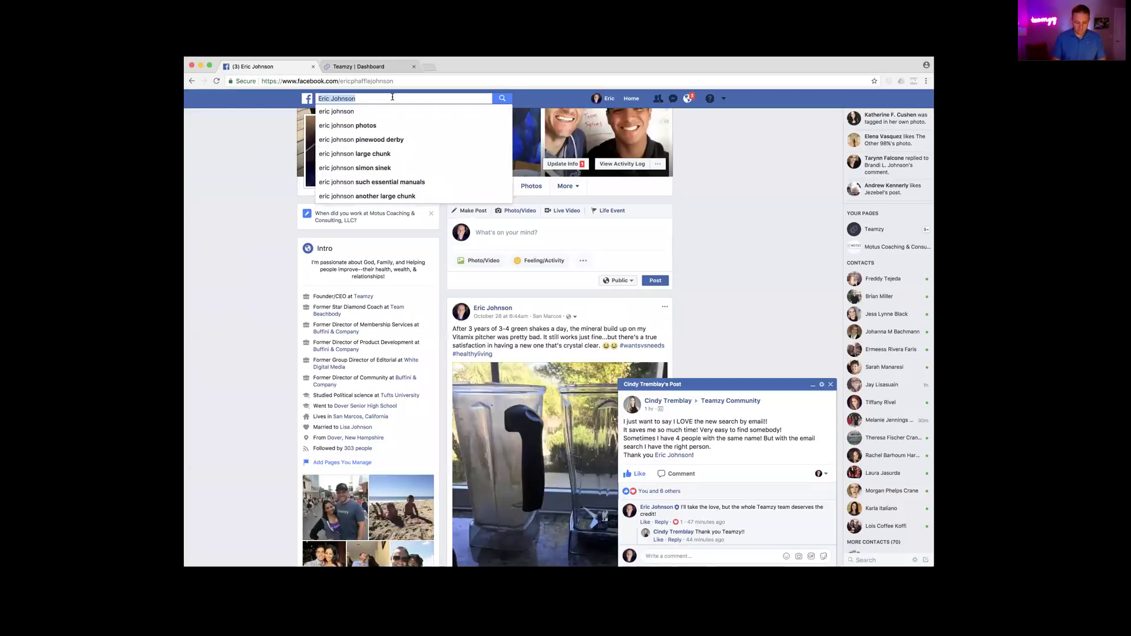
pyautogui.write('jay')
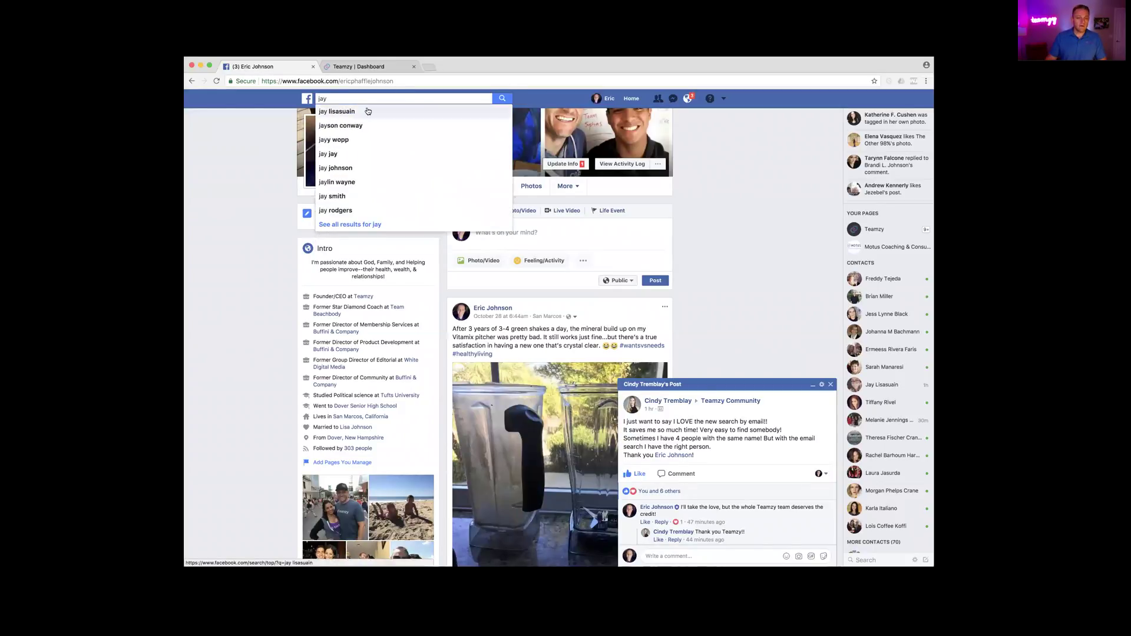
pyautogui.click(367, 112)
pyautogui.moveTo(552, 167)
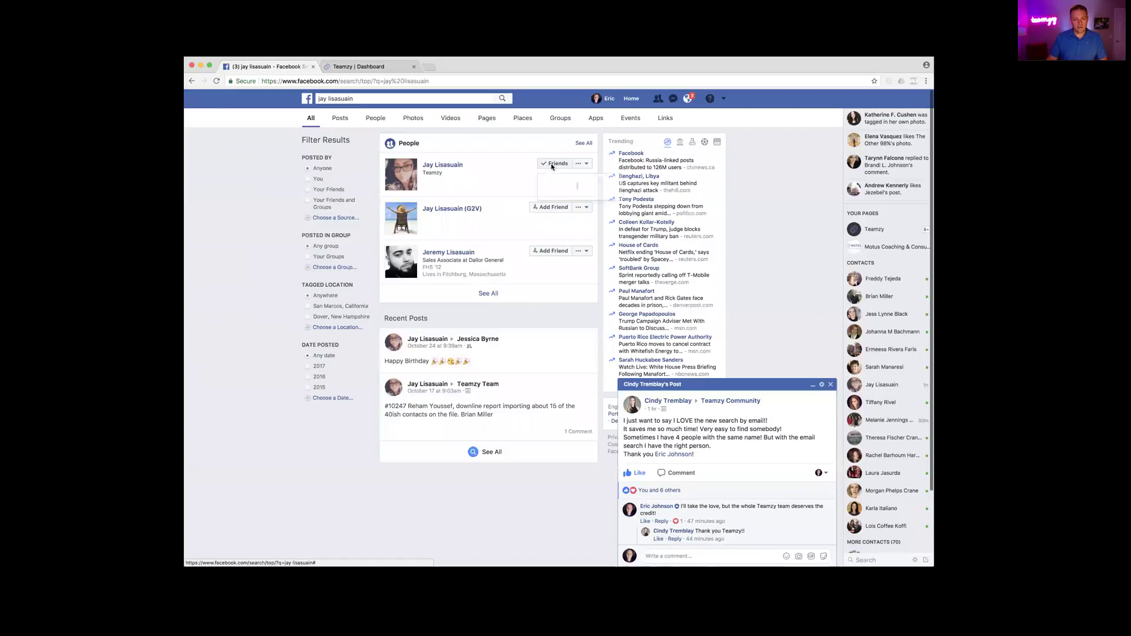
pyautogui.click(584, 165)
pyautogui.click(579, 181)
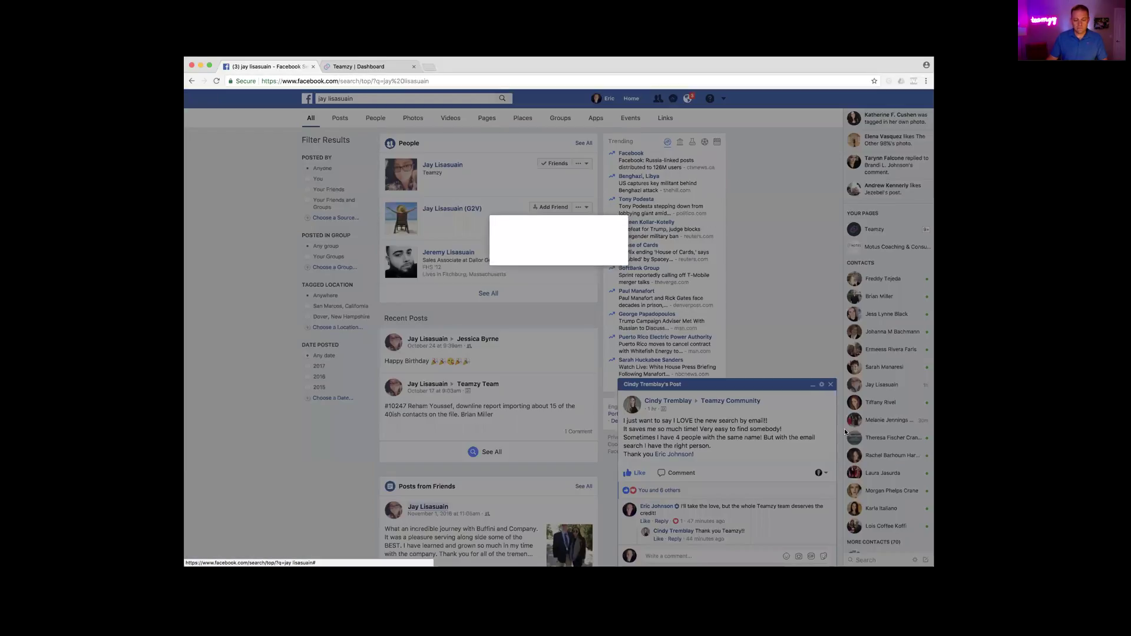
# Paste the copied script into the message and replace the greeting's placeholder name with the prospect's first name.
pyautogui.rightClick(519, 258)
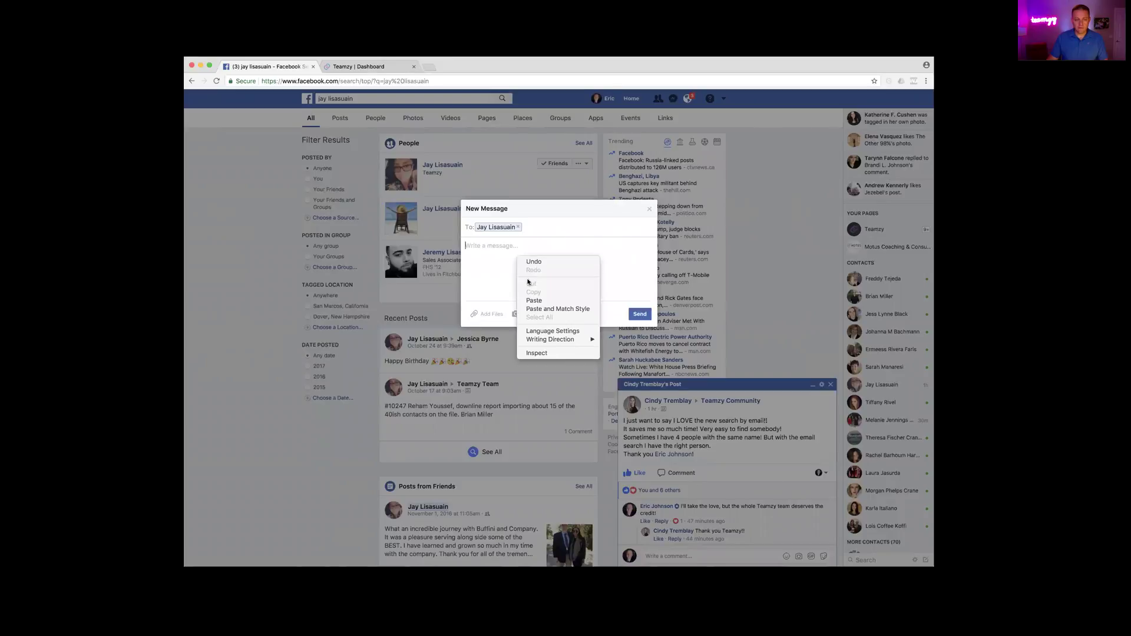
pyautogui.click(534, 301)
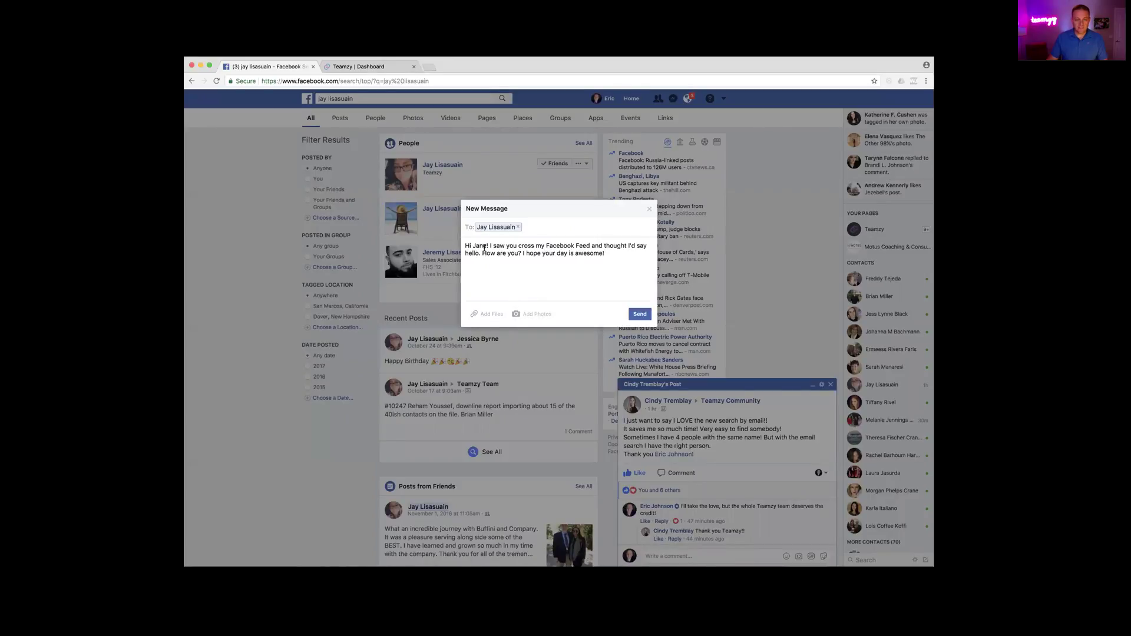
pyautogui.click(486, 247)
pyautogui.press('BackSpace')
pyautogui.press('BackSpace')
pyautogui.press('BackSpace')
pyautogui.write('y')
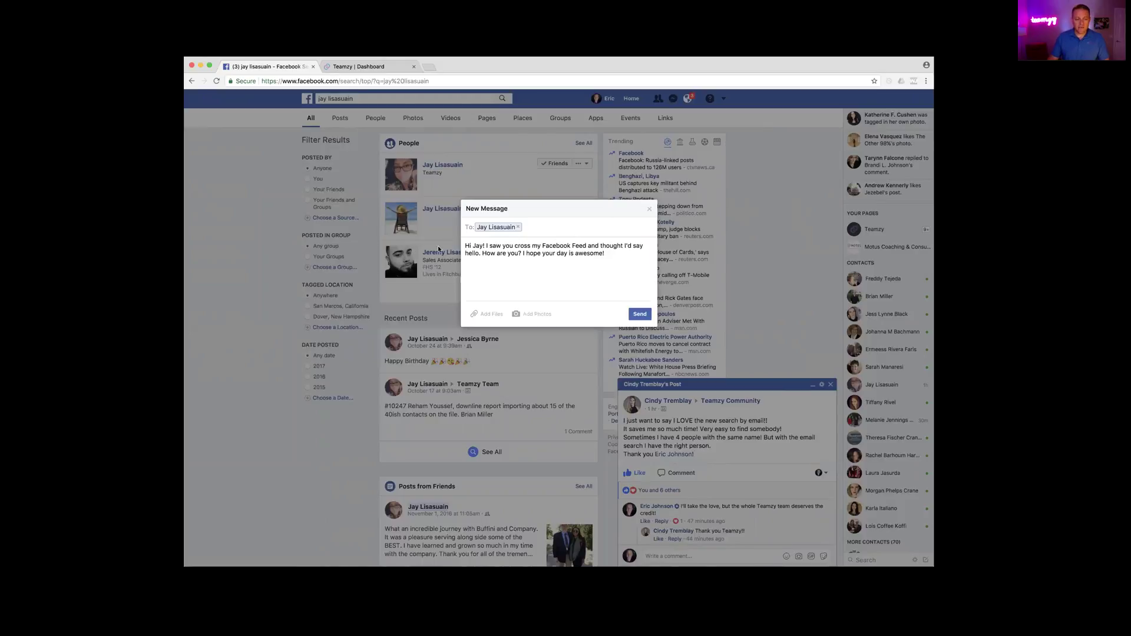
# Copy the full text of the personalised message and send it to the prospect.
pyautogui.moveTo(465, 247); pyautogui.dragTo(606, 257)
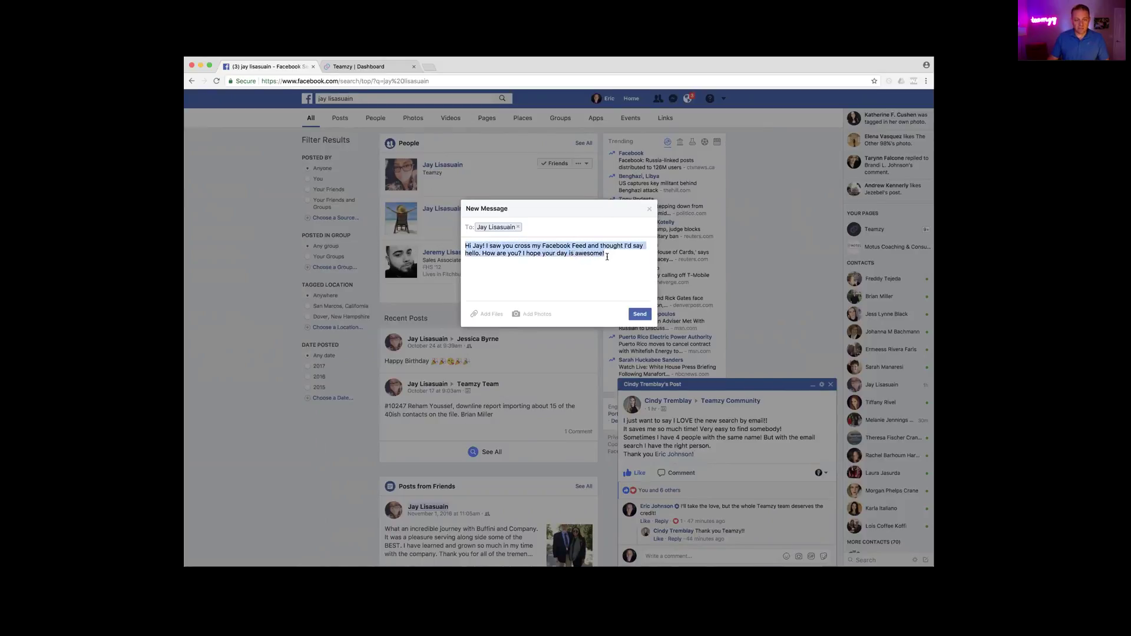
pyautogui.rightClick(583, 253)
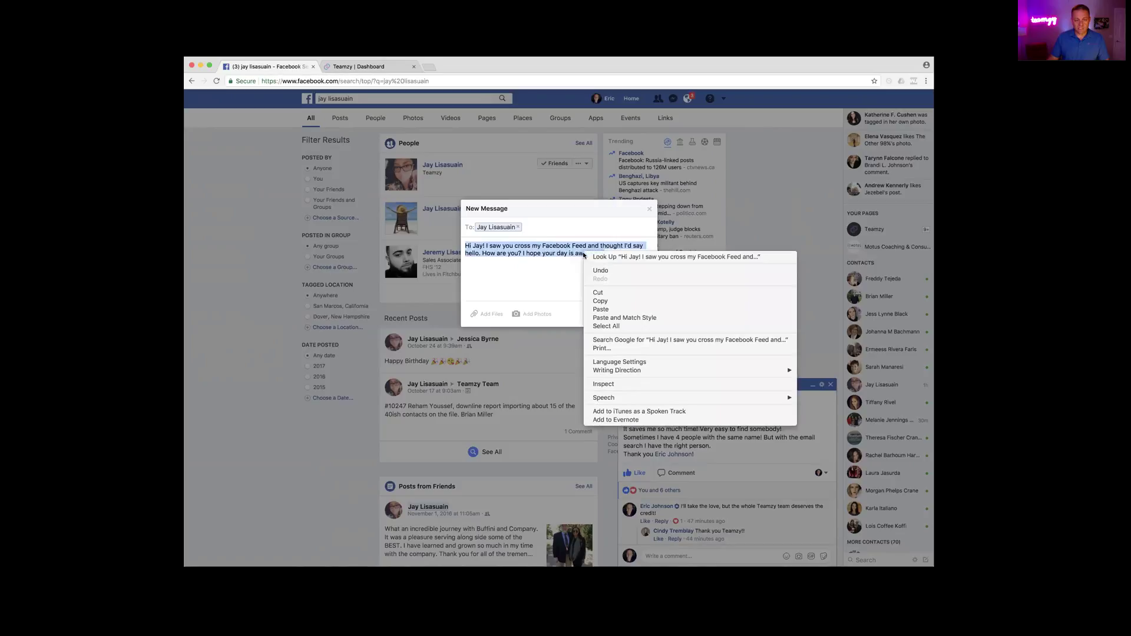
pyautogui.click(591, 300)
pyautogui.click(639, 313)
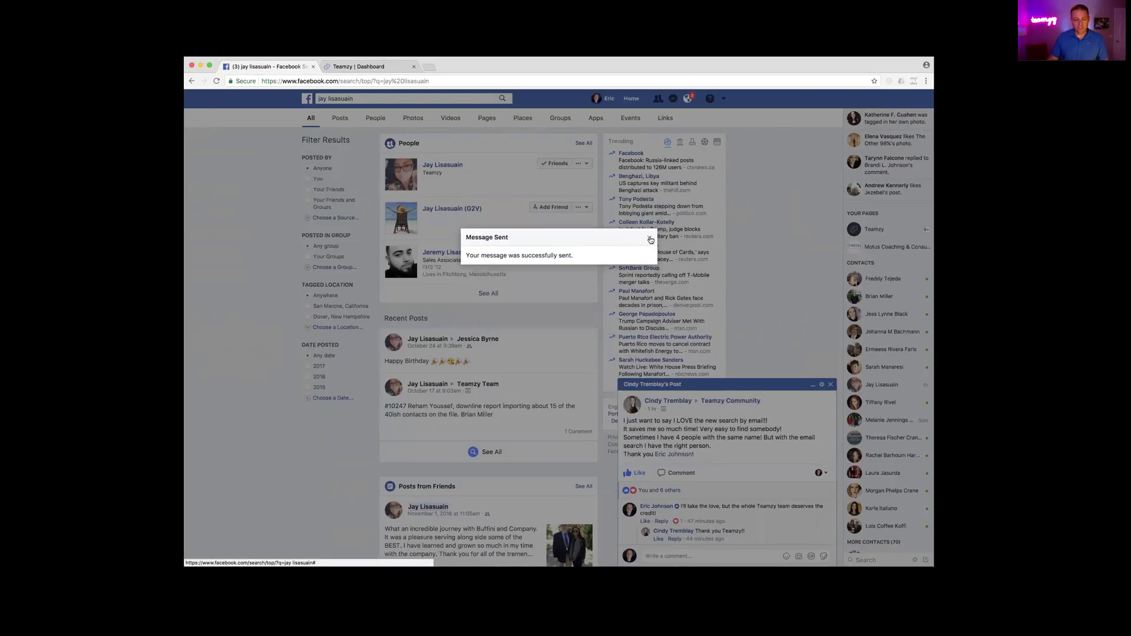
pyautogui.click(648, 239)
# Return to Teamzy and log the copied message as a Facebook Message connect for the first prospect.
pyautogui.click(348, 67)
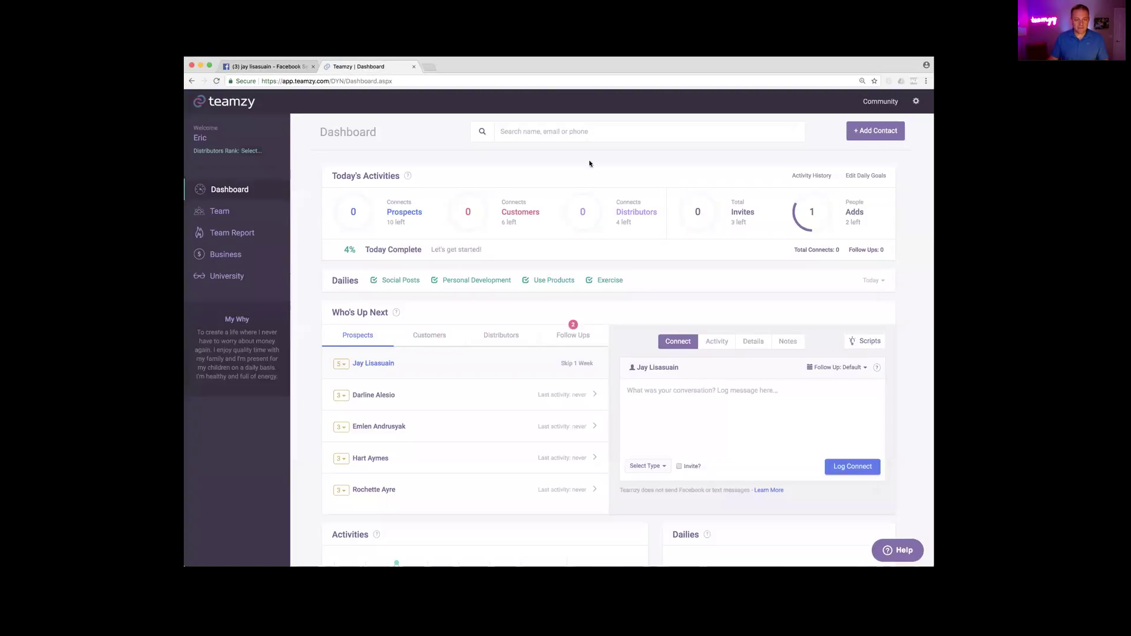
pyautogui.rightClick(634, 393)
pyautogui.click(651, 435)
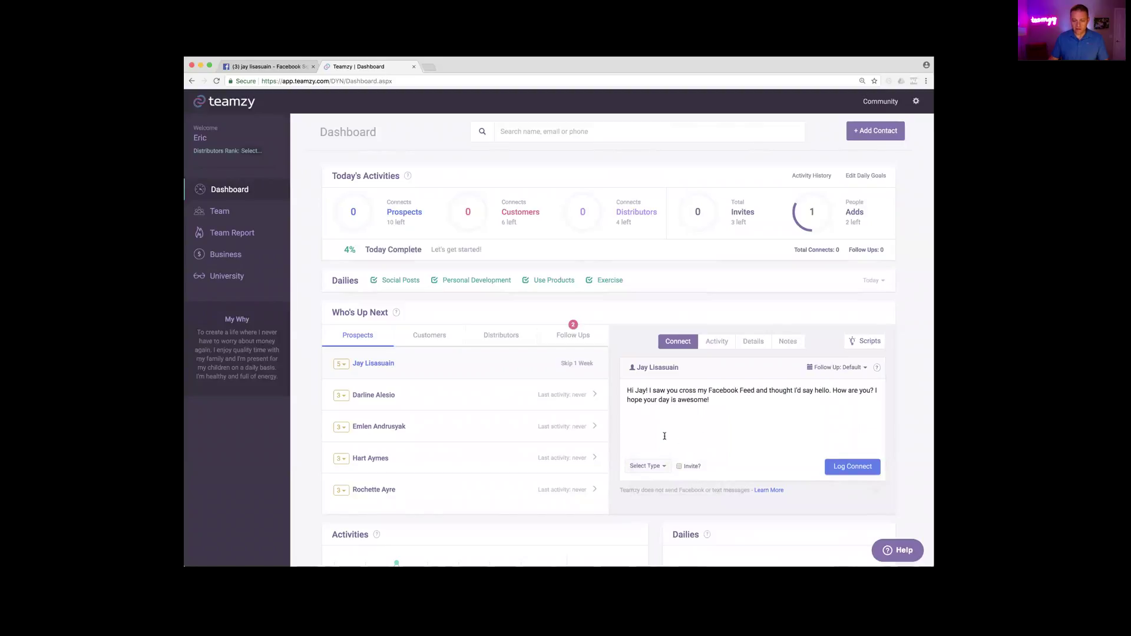
pyautogui.click(659, 465)
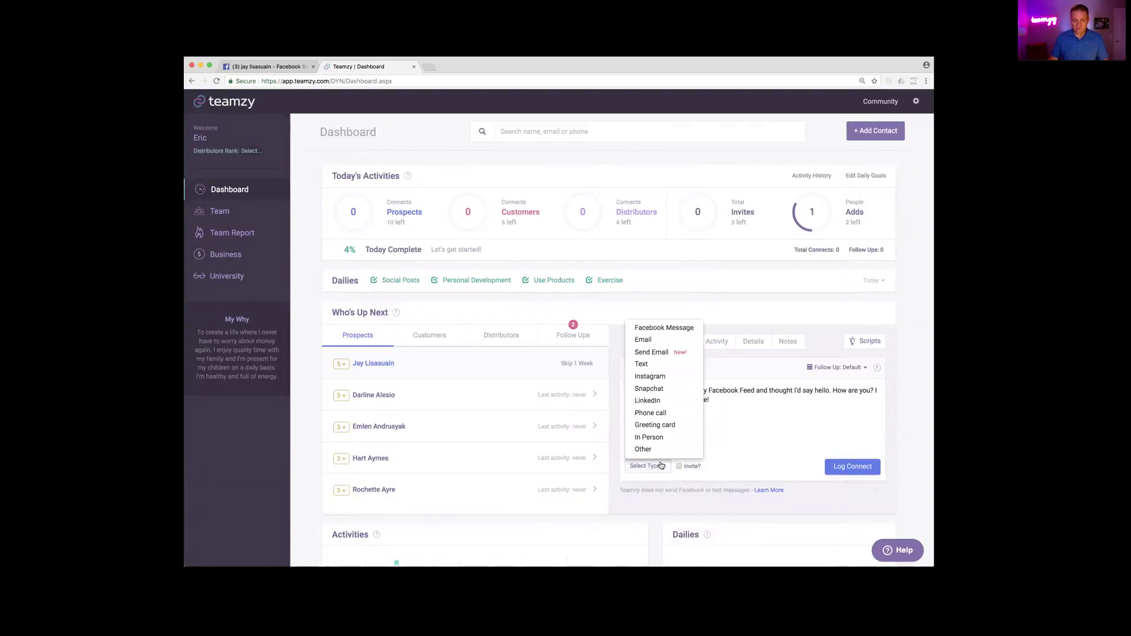
pyautogui.click(674, 328)
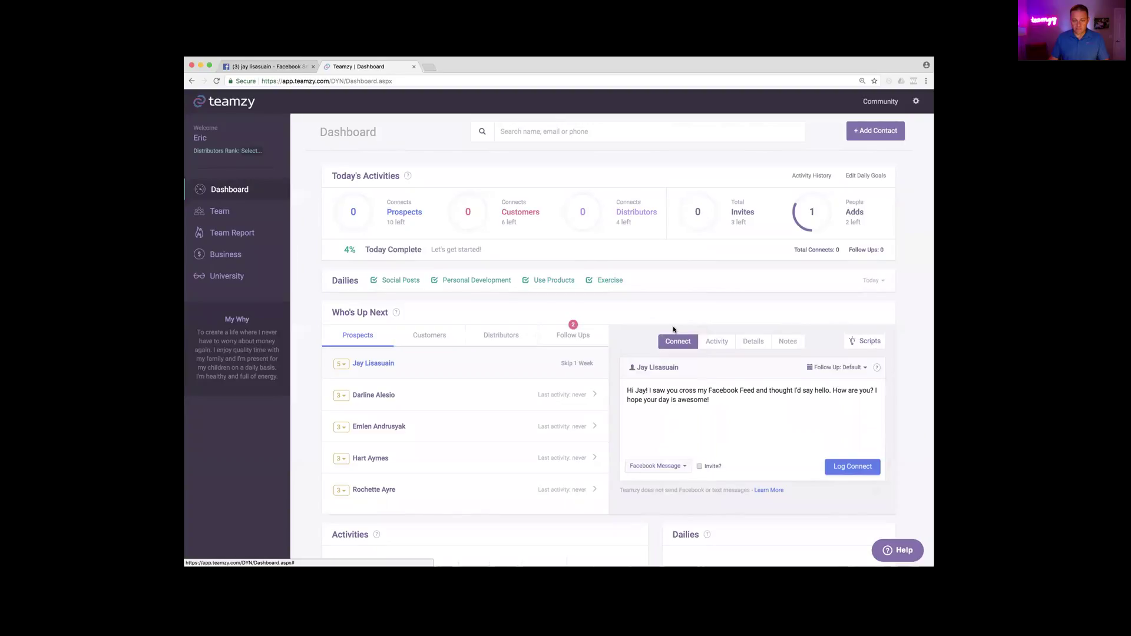
pyautogui.click(852, 466)
pyautogui.moveTo(361, 219)
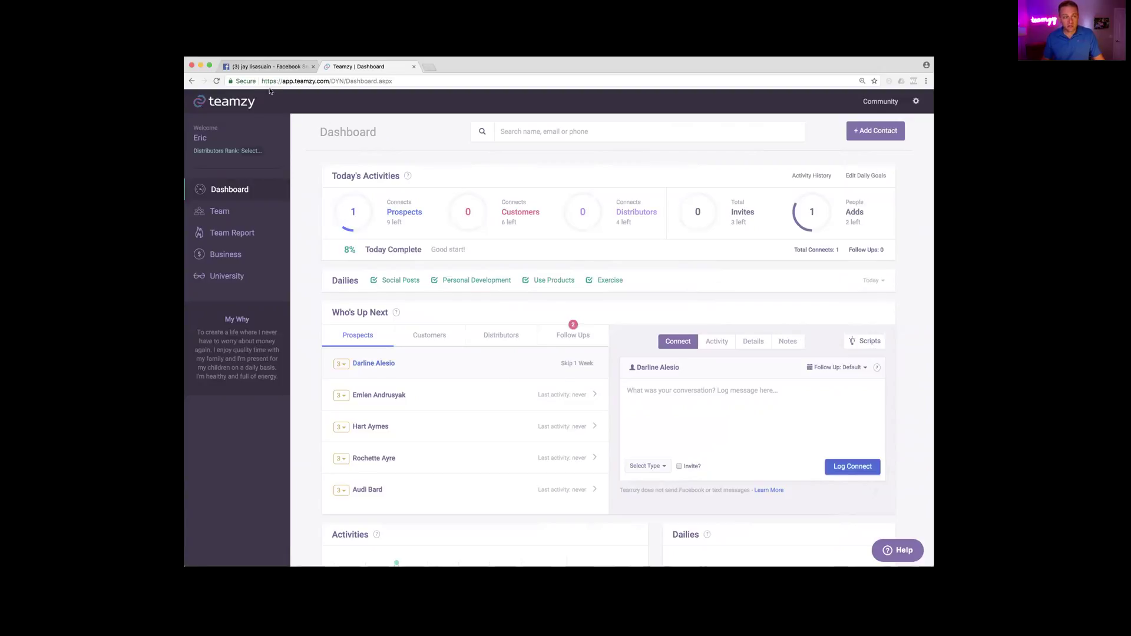
# Paste the copied message into the connect log of the current prospect and replace the greeting's name with that prospect's first name.
pyautogui.rightClick(690, 399)
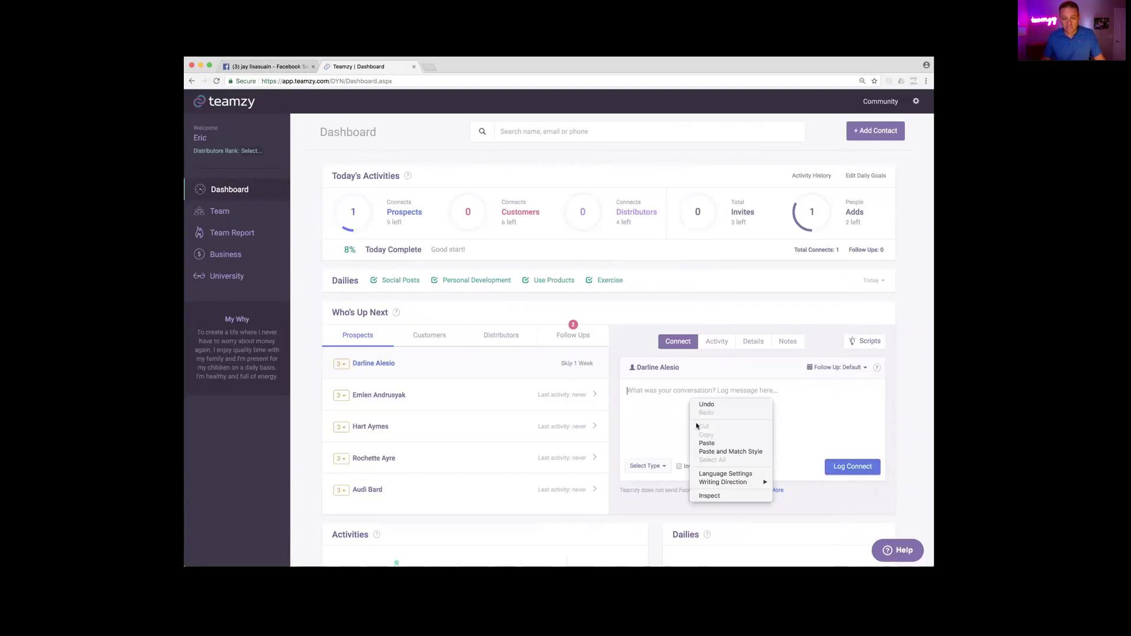
pyautogui.click(705, 443)
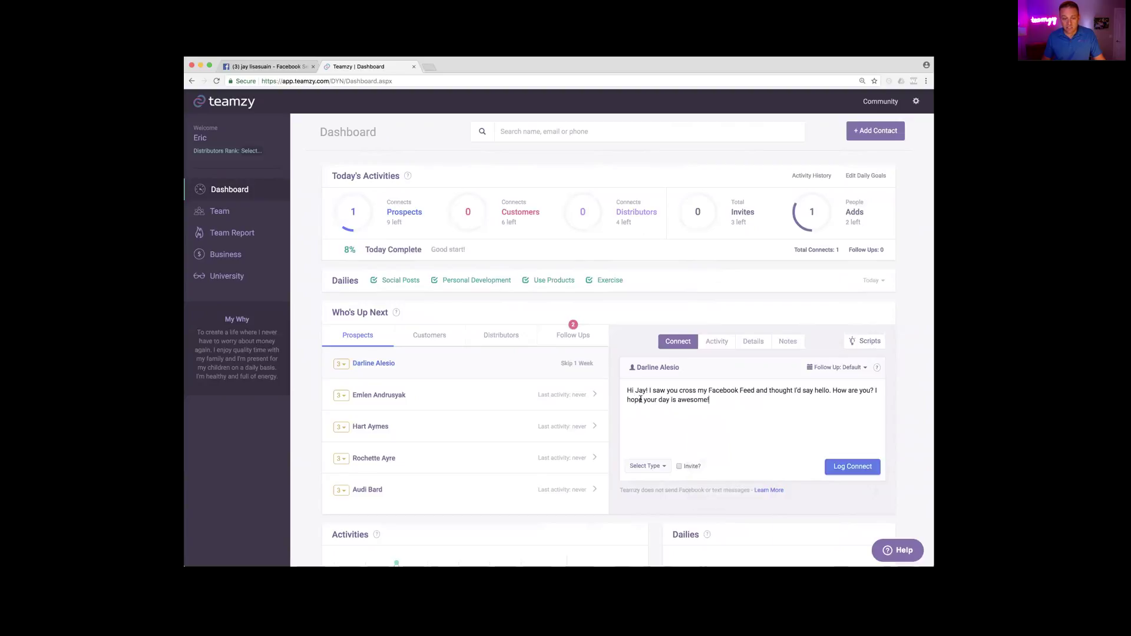
pyautogui.doubleClick(642, 391)
pyautogui.press('BackSpace')
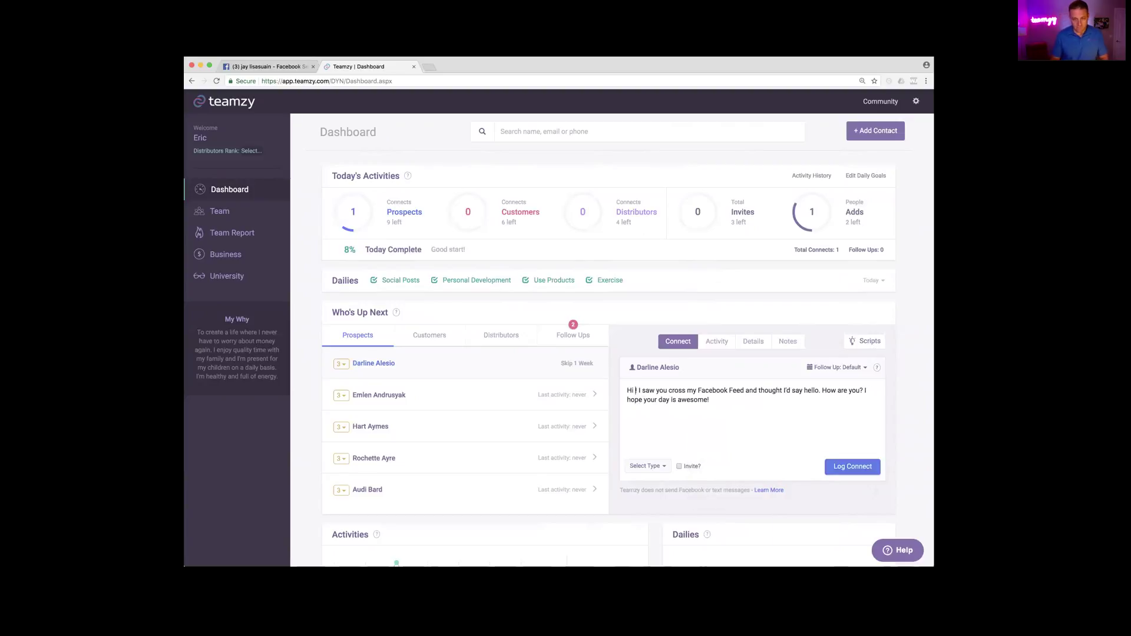
pyautogui.write('S')
pyautogui.press('BackSpace')
pyautogui.press('BackSpace')
pyautogui.press('Return')
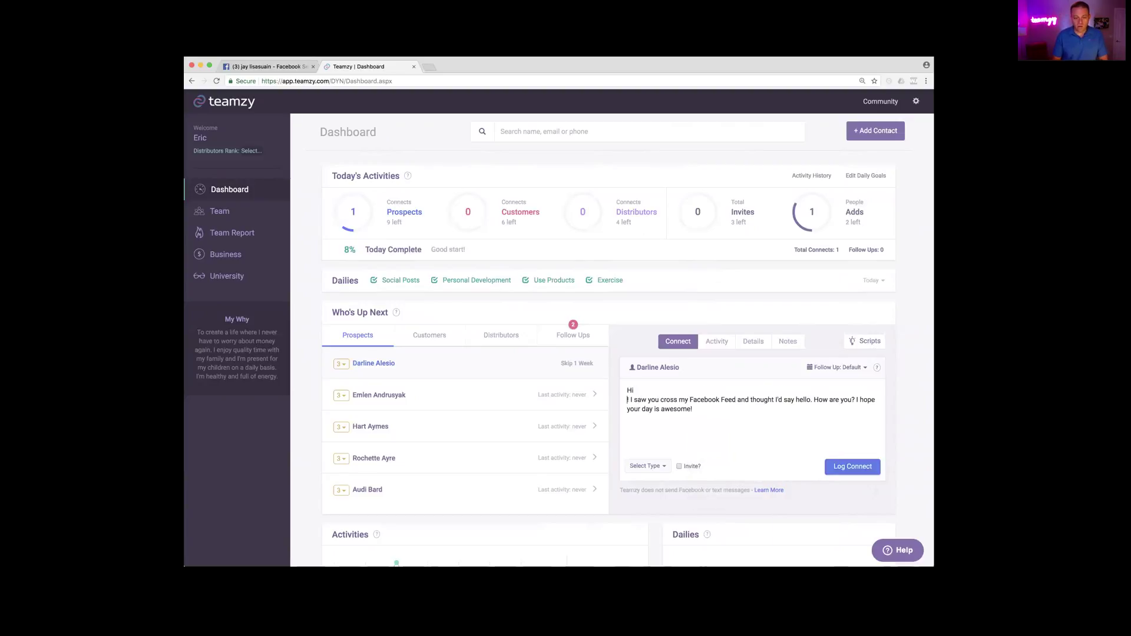
pyautogui.press('BackSpace')
pyautogui.write('Darlene')
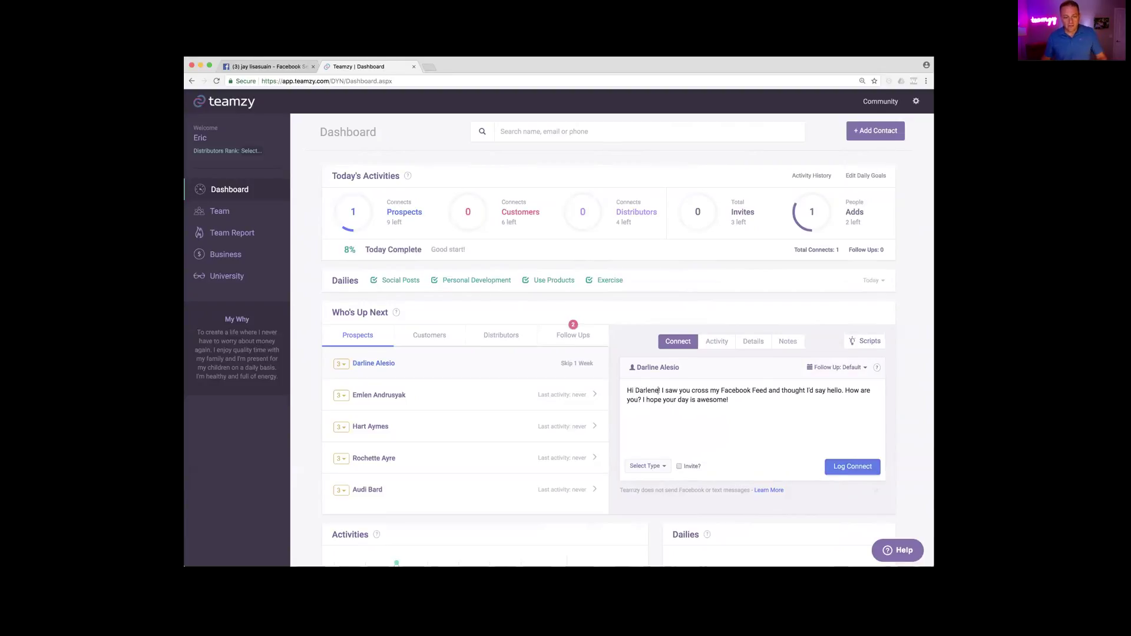
# Set the connect type to Facebook Message and log the connect for this prospect.
pyautogui.click(664, 467)
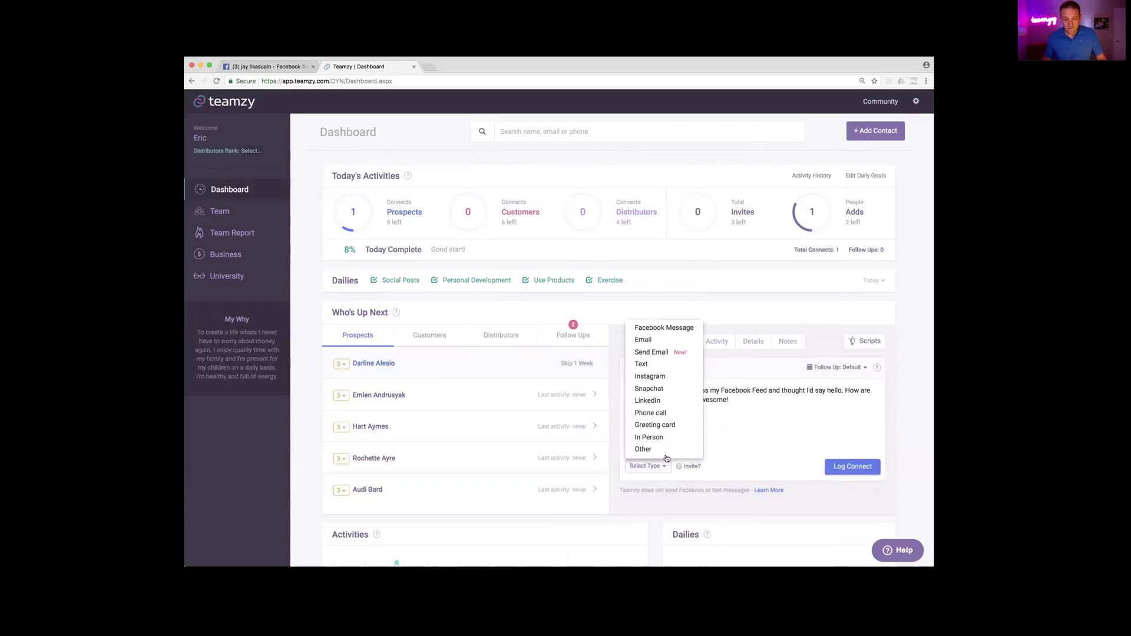
pyautogui.click(662, 331)
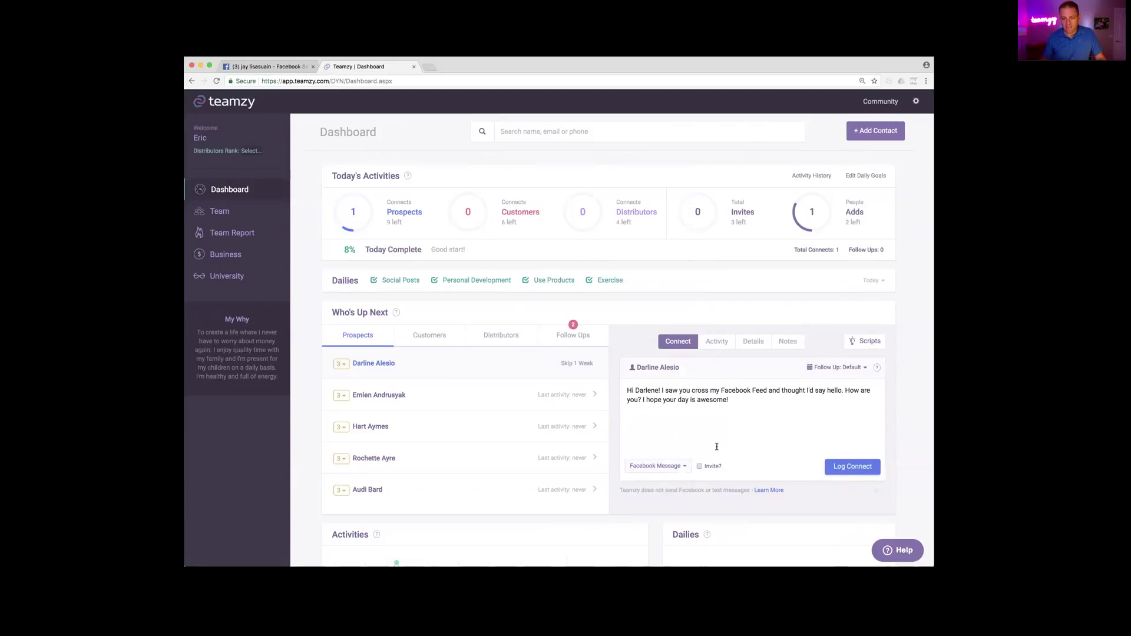
pyautogui.click(848, 468)
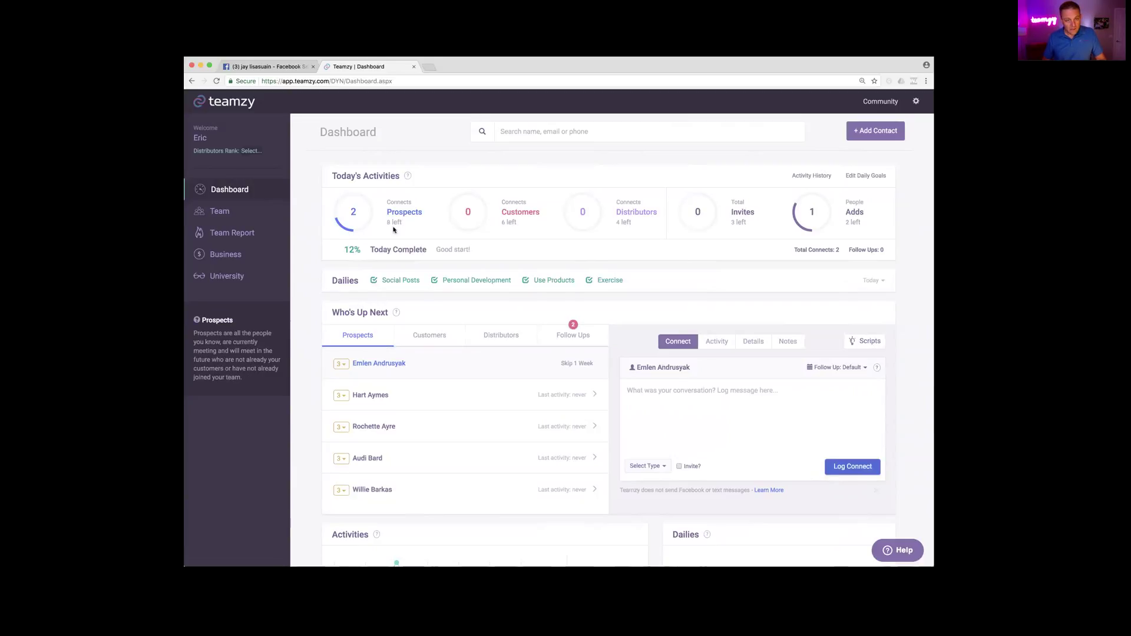
# Browse the Facebook script ideas for Customers, from Asking for Recommendations to Connect with a Customer or Distributor, and close them.
pyautogui.click(431, 341)
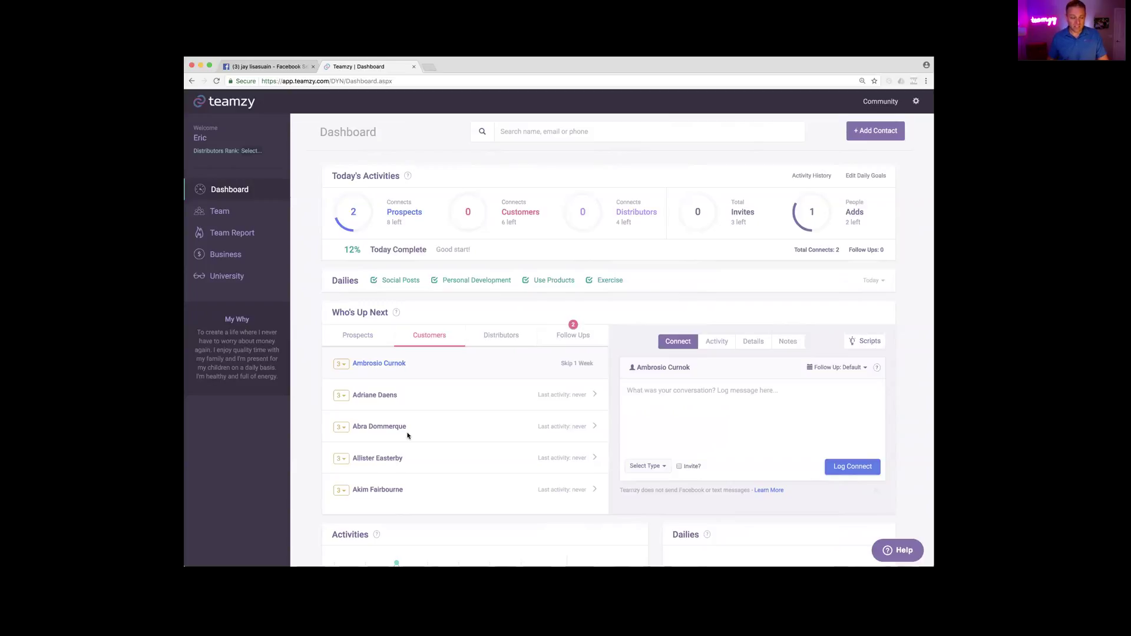
pyautogui.click(865, 342)
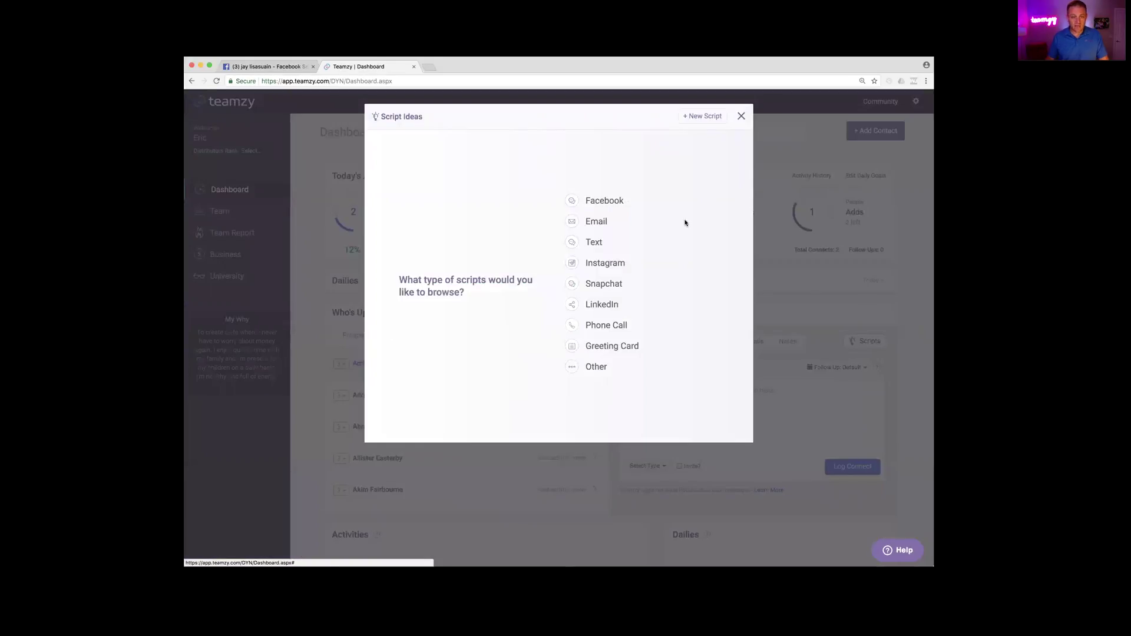
pyautogui.click(607, 202)
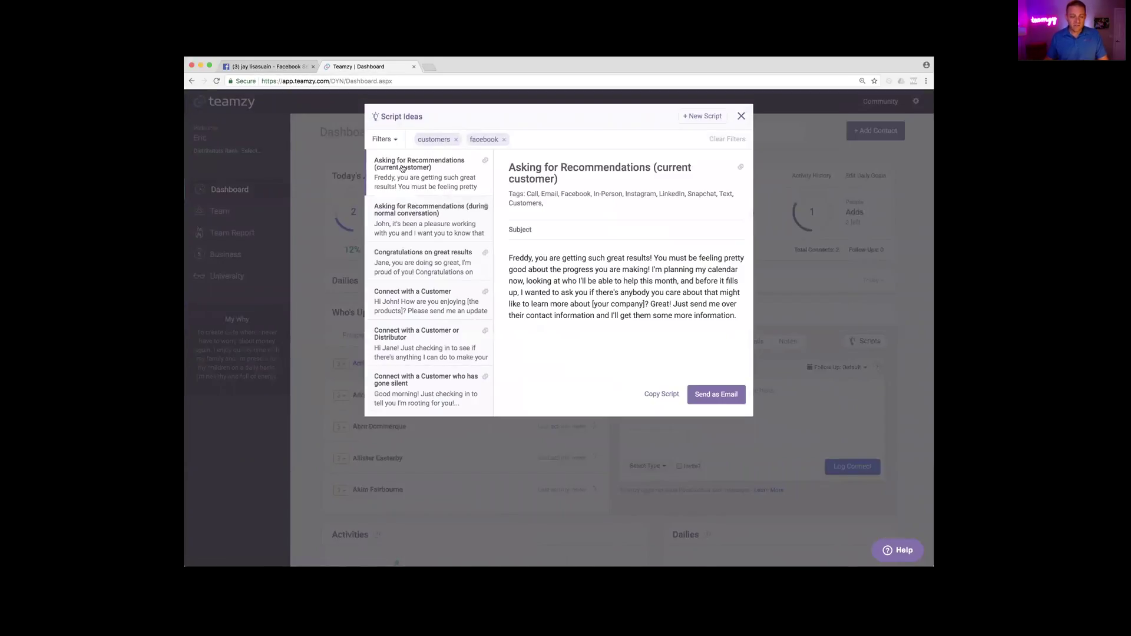
pyautogui.click(413, 223)
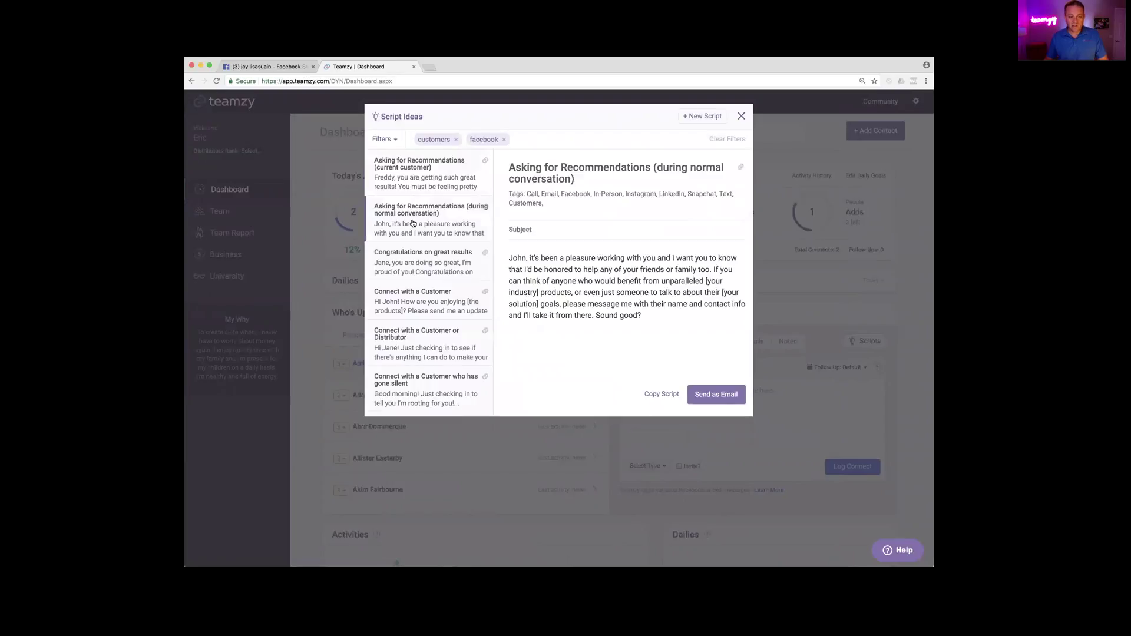
pyautogui.click(419, 271)
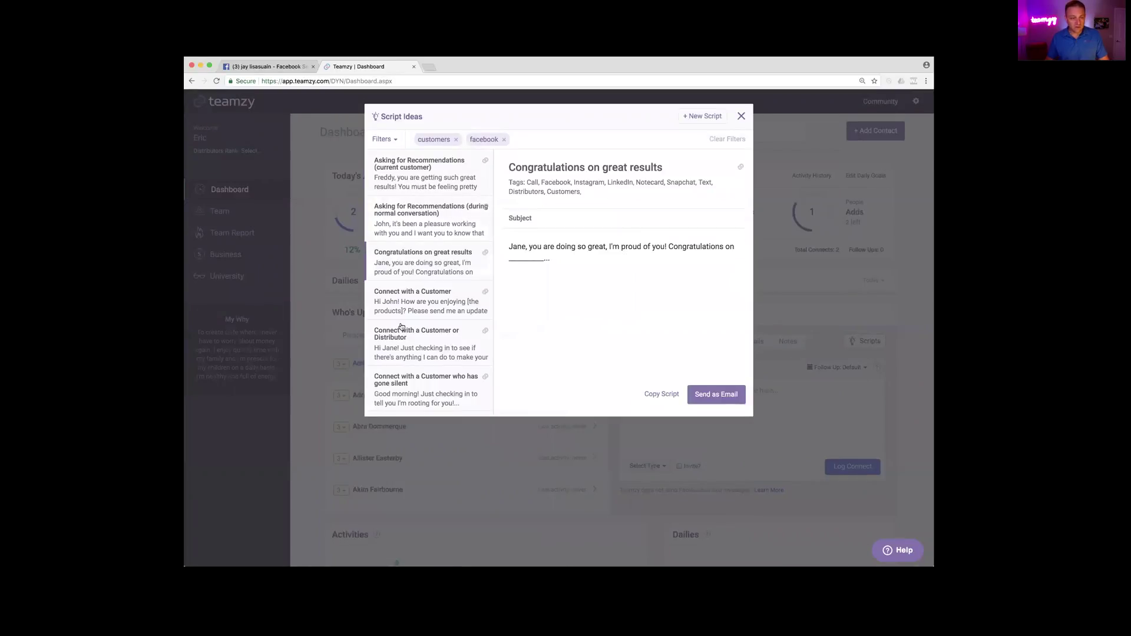
pyautogui.click(428, 308)
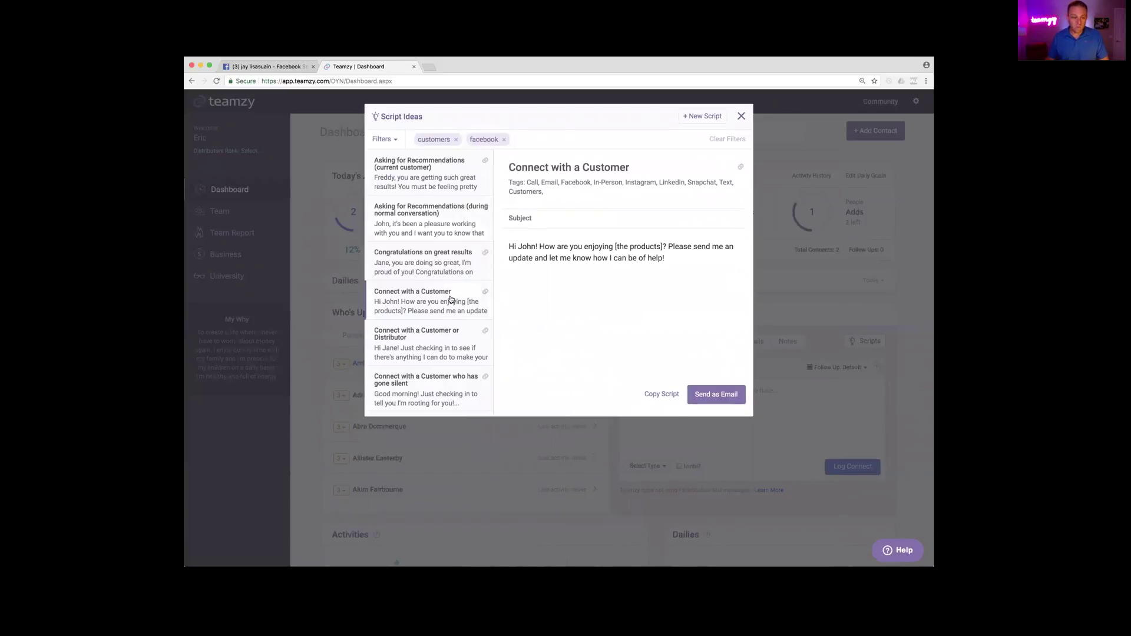
pyautogui.click(430, 346)
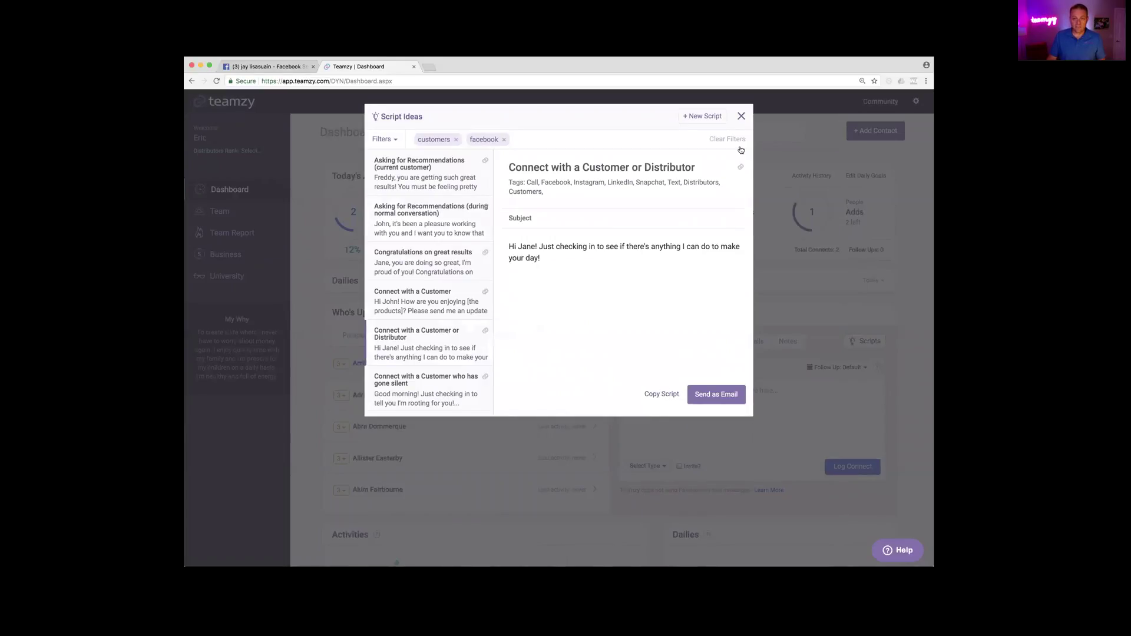
pyautogui.click(741, 118)
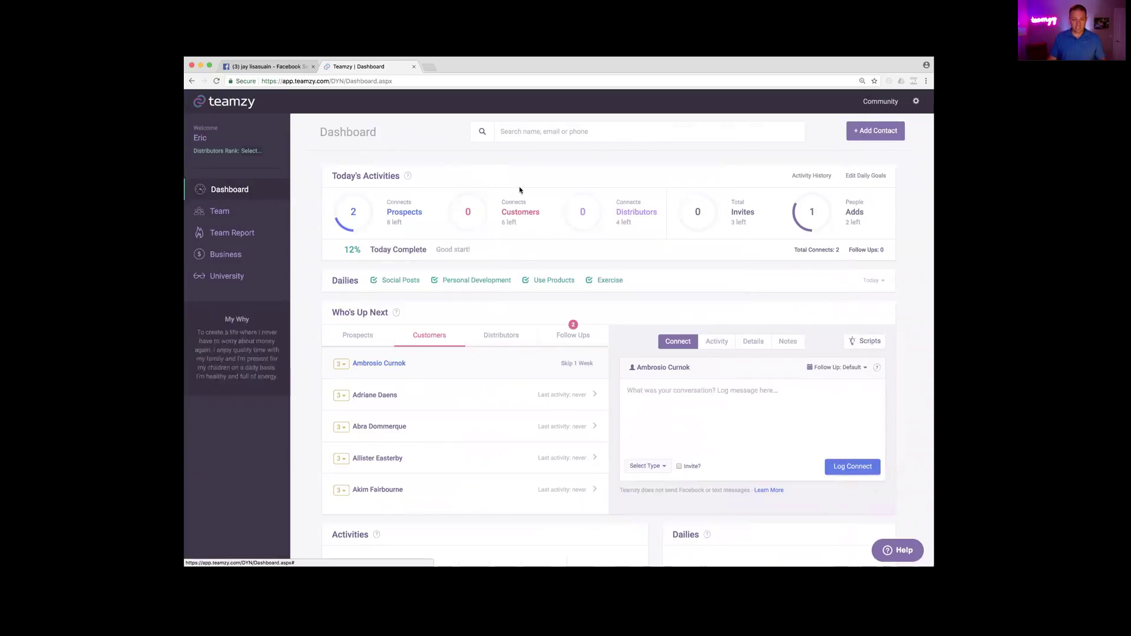
# View the Distributors and Follow Ups lists in Who's Up Next.
pyautogui.click(495, 337)
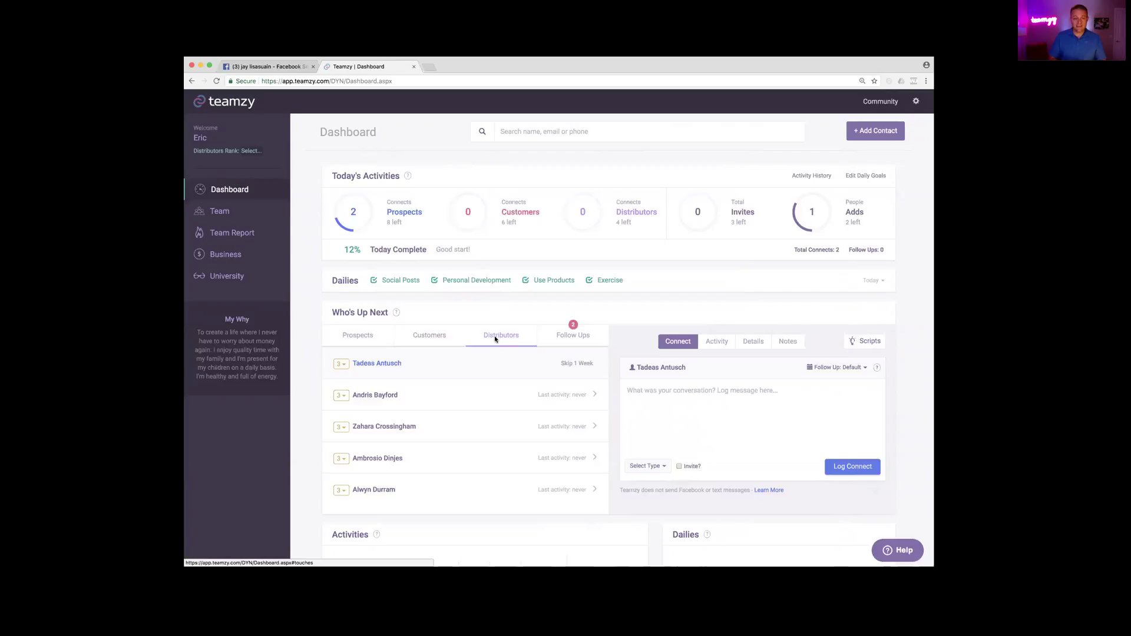
pyautogui.click(563, 336)
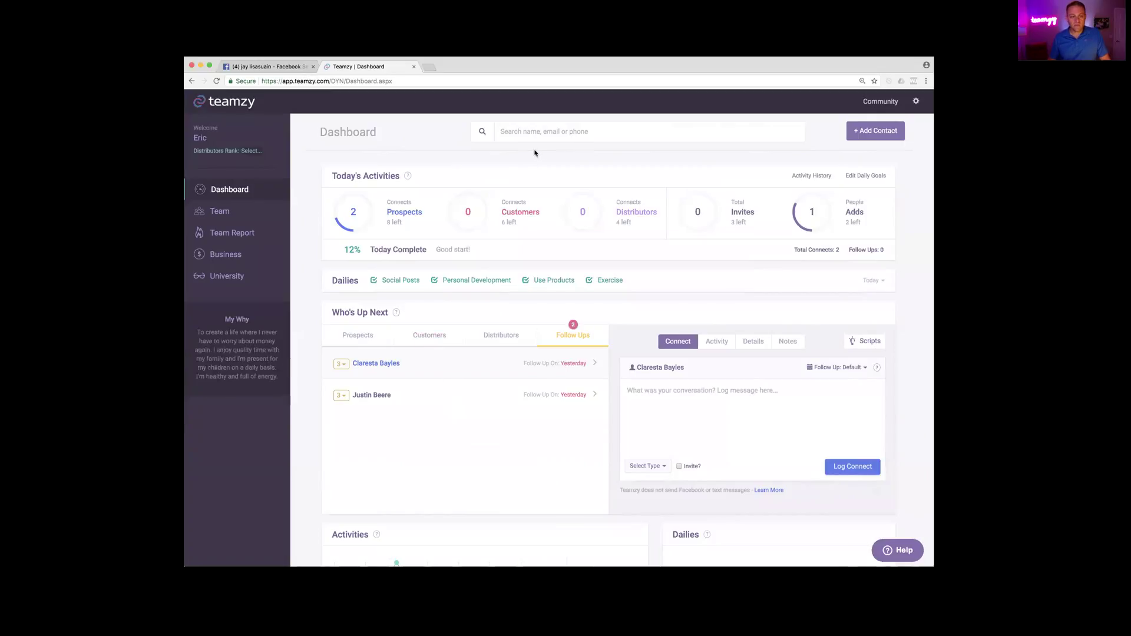
# Search the team by first name for the prospect already messaged on Facebook and open their contact record.
pyautogui.click(537, 131)
pyautogui.write('jay')
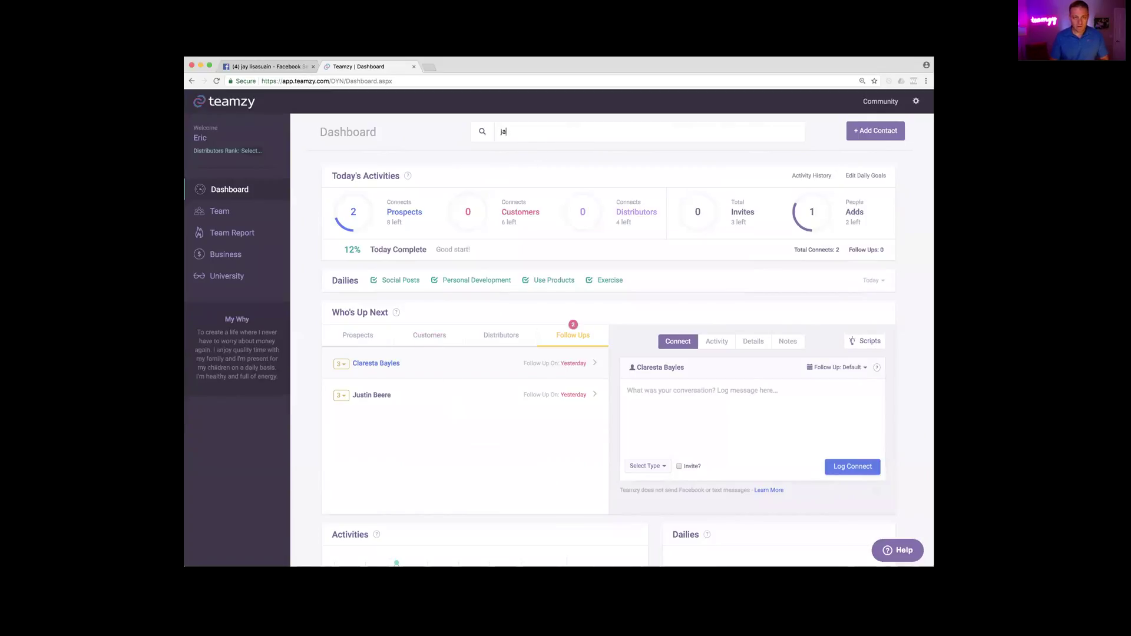
pyautogui.click(539, 154)
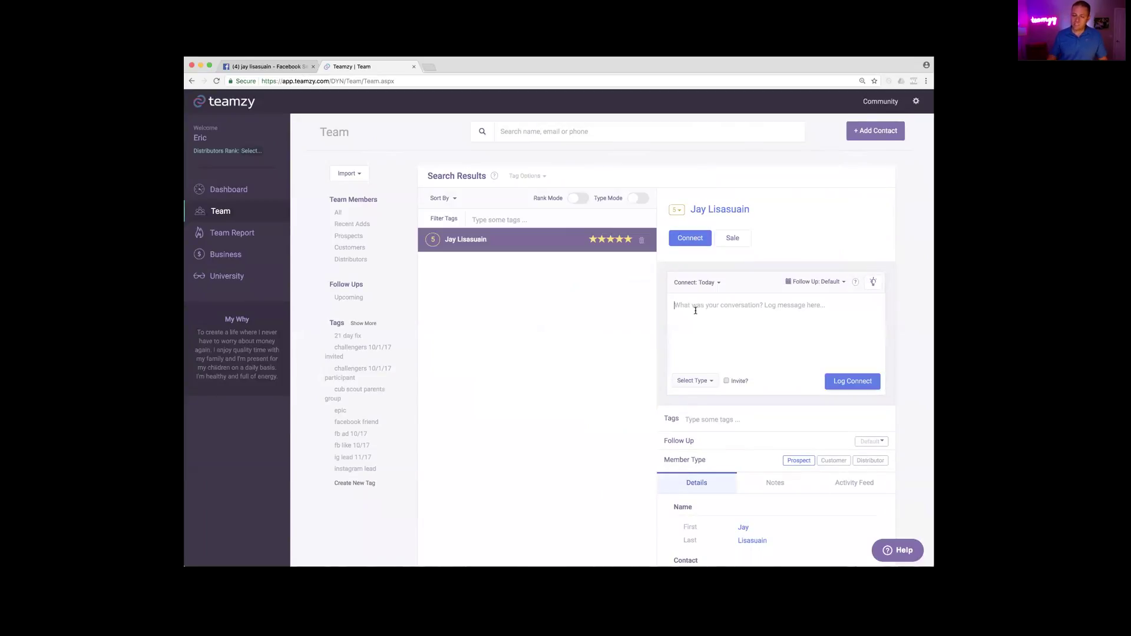
# Enter "Opp Call" as the connect note, set its type to Email and mark it as an Opportunity Call invite.
pyautogui.write('Opp In')
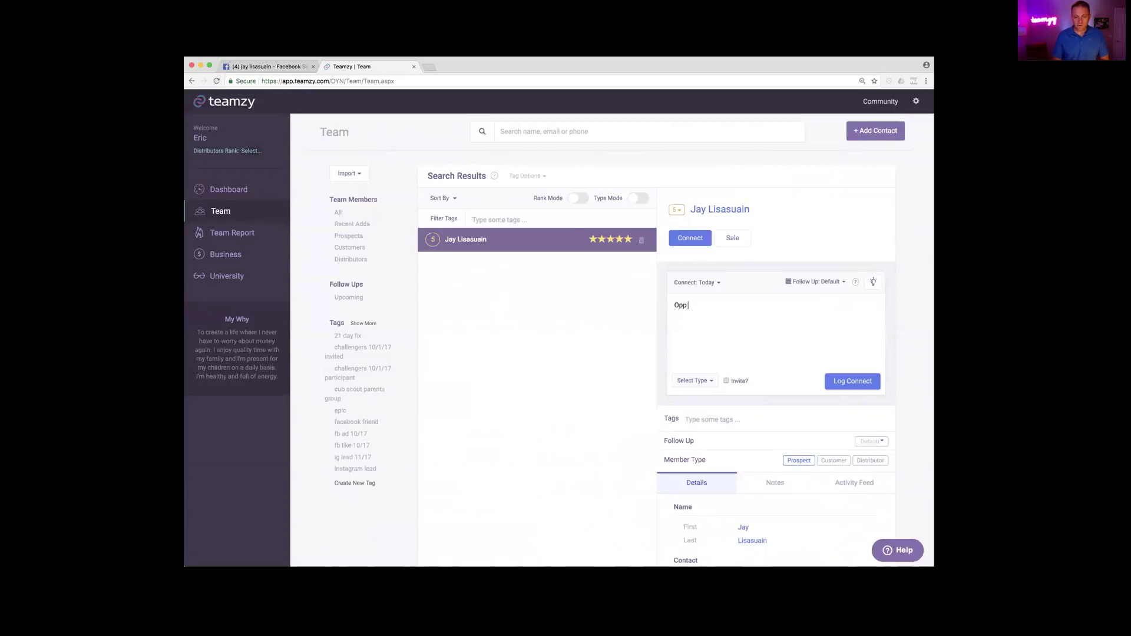
pyautogui.click(699, 383)
pyautogui.click(698, 410)
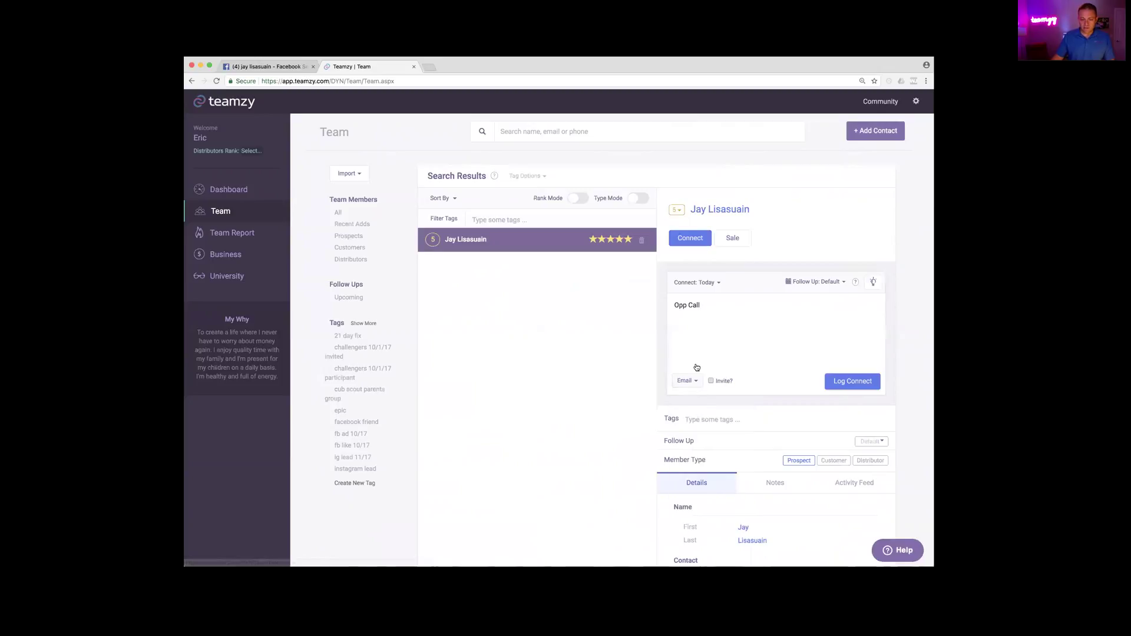
pyautogui.click(711, 382)
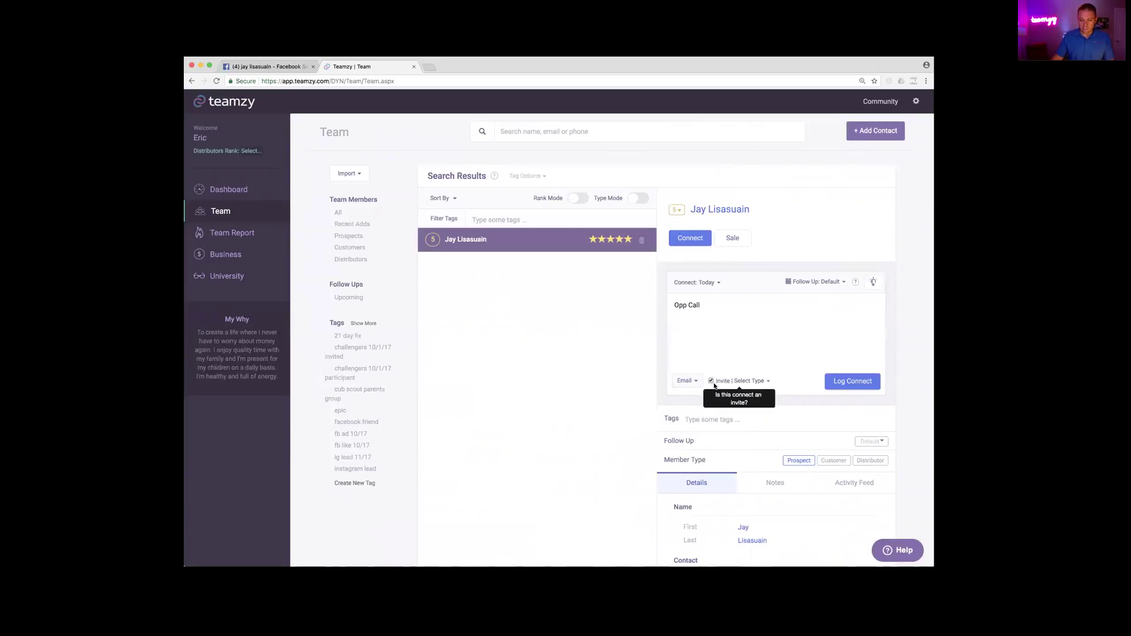
pyautogui.click(761, 382)
pyautogui.click(743, 420)
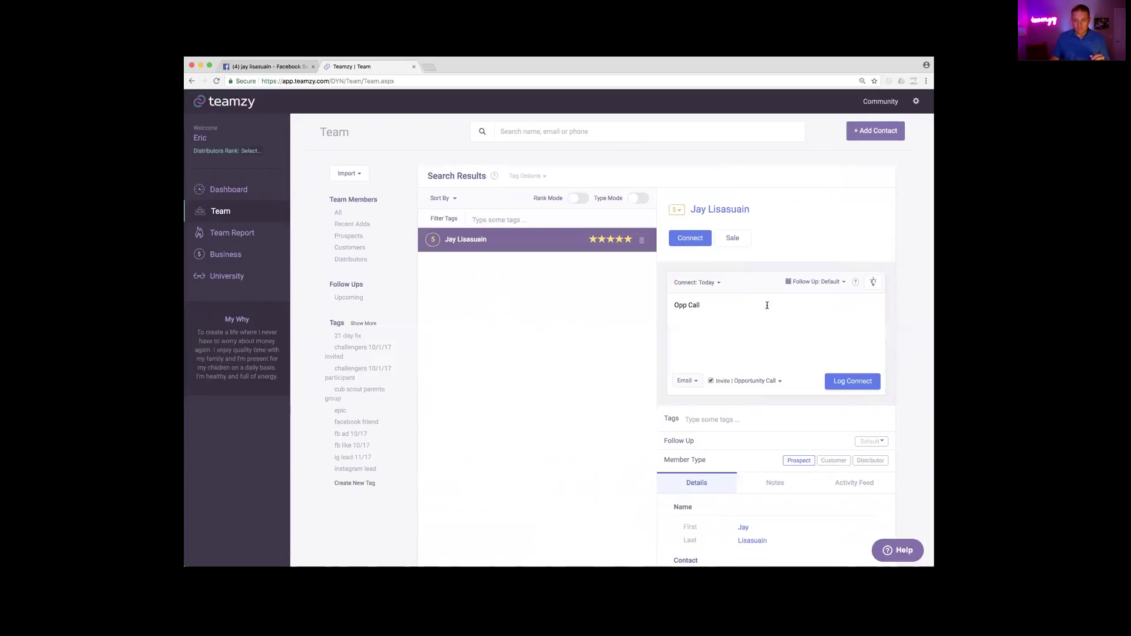
# Set the connect's follow-up to Tomorrow and log the connect.
pyautogui.click(844, 285)
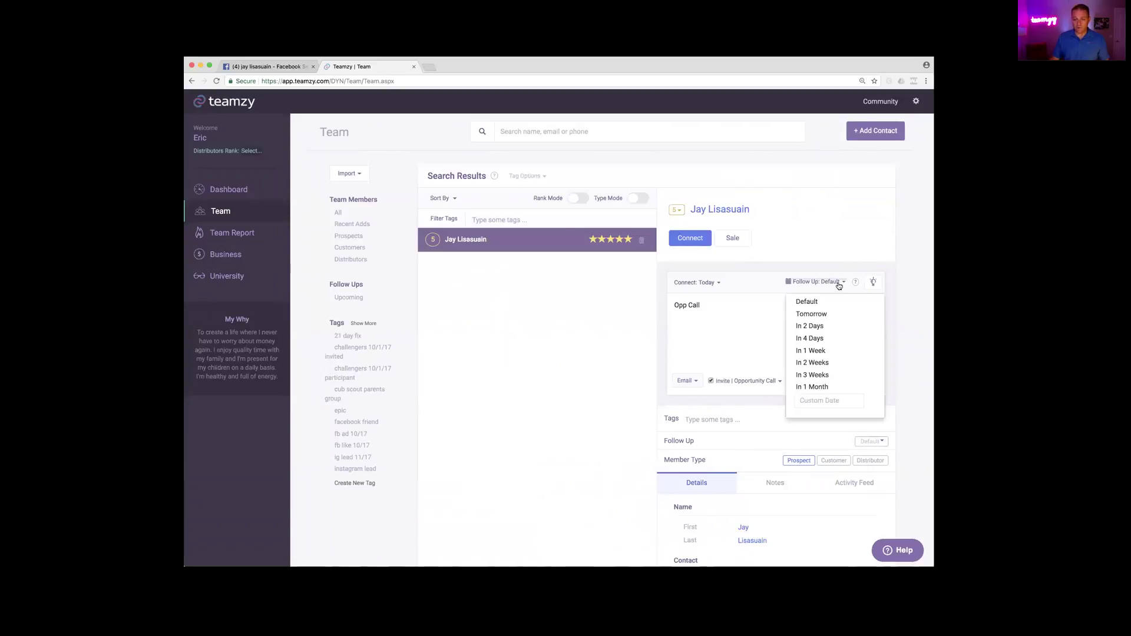
pyautogui.click(808, 316)
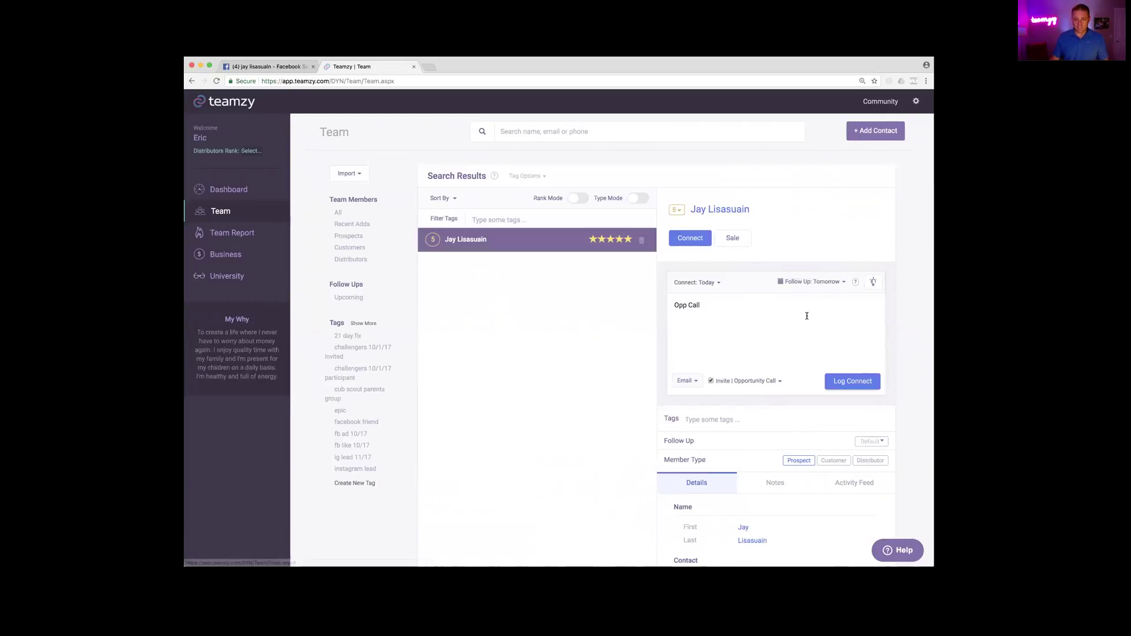
pyautogui.click(849, 384)
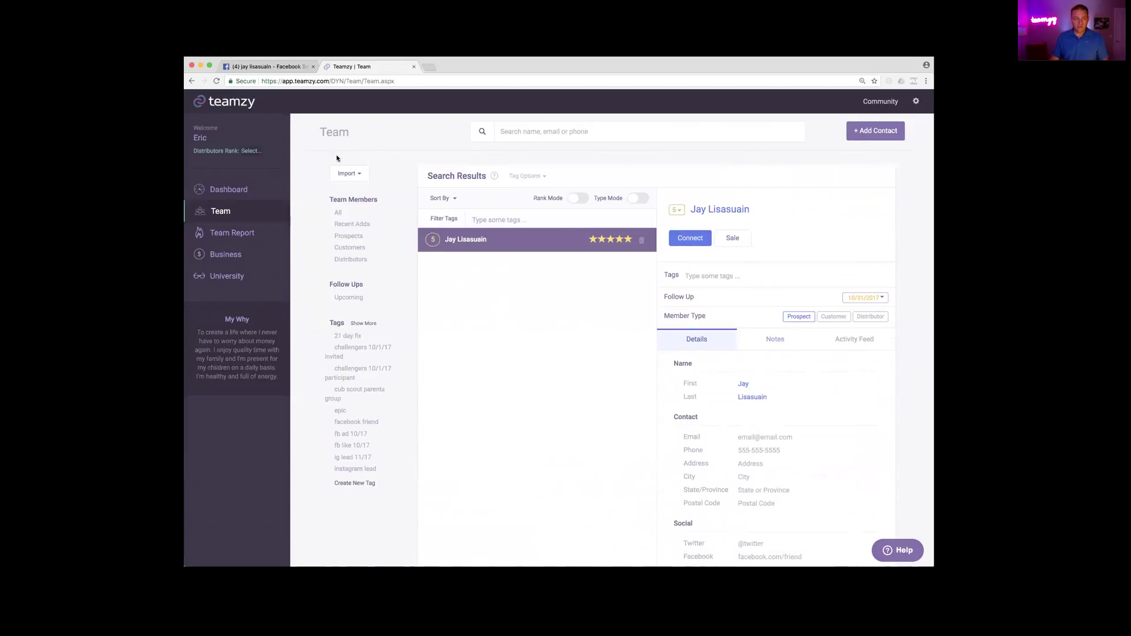
# Return to the Dashboard and review the Prospects, Customers, Distributors and Follow Ups lists in Who's Up Next.
pyautogui.click(258, 191)
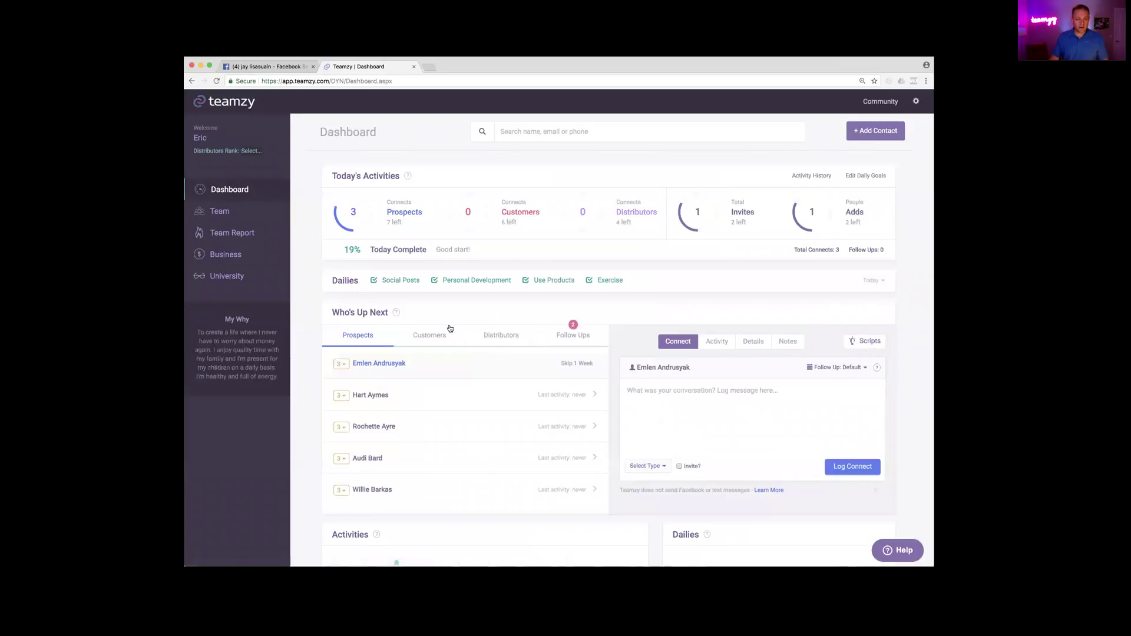
pyautogui.click(562, 334)
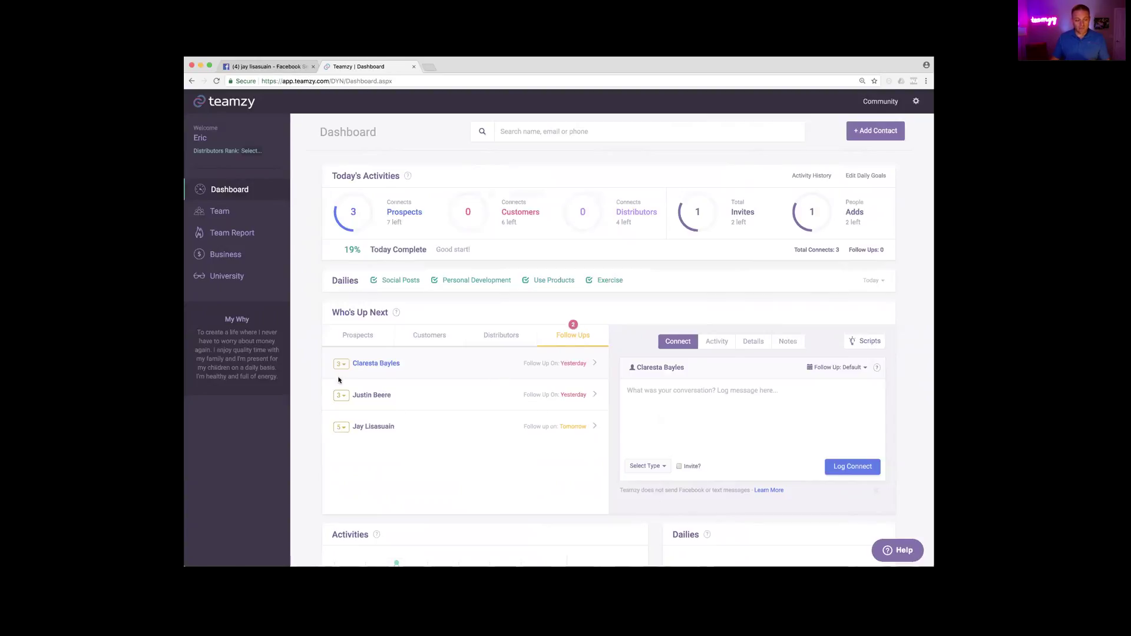
pyautogui.click(357, 335)
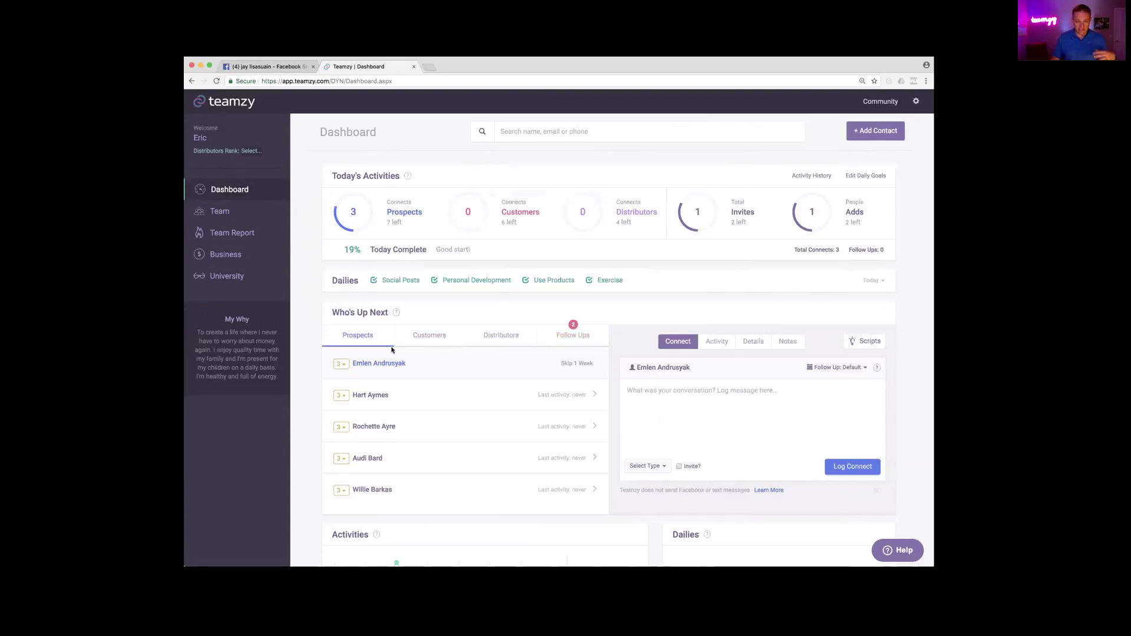
pyautogui.click(429, 337)
pyautogui.click(483, 347)
pyautogui.click(580, 338)
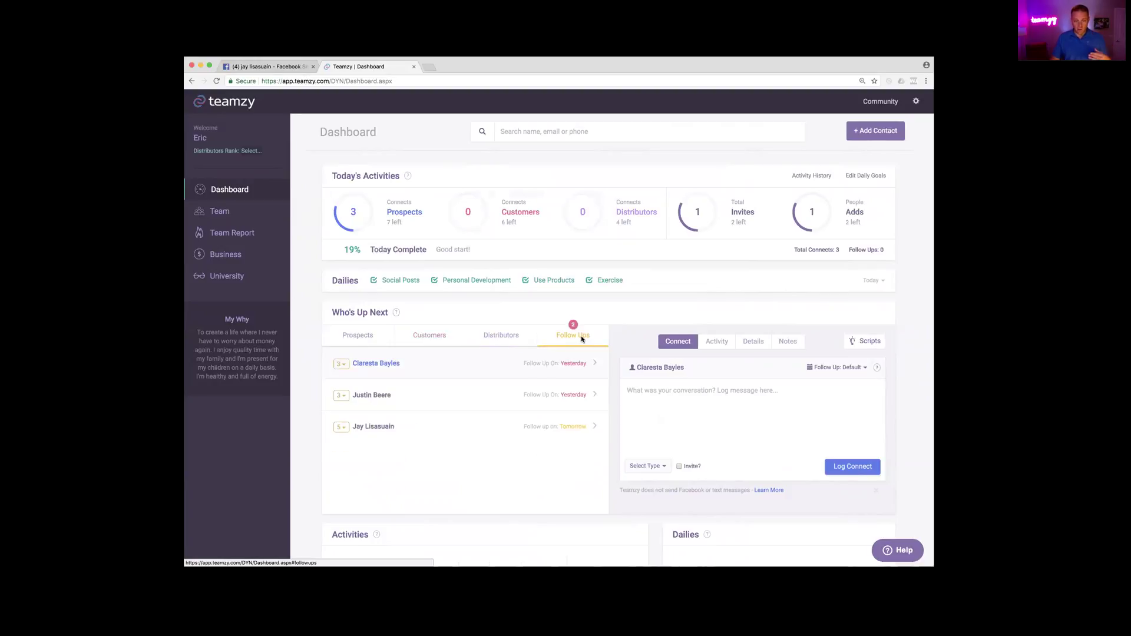
# Select the contact whose follow-up is due tomorrow, copy the Follow Up 1 Facebook script and switch to Facebook.
pyautogui.click(386, 430)
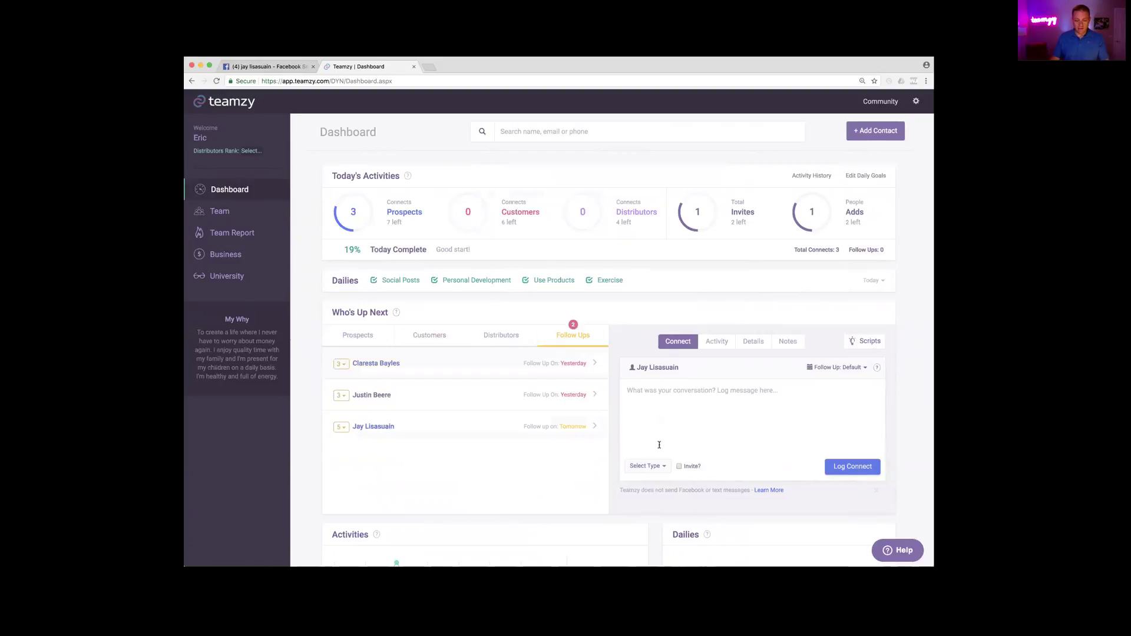
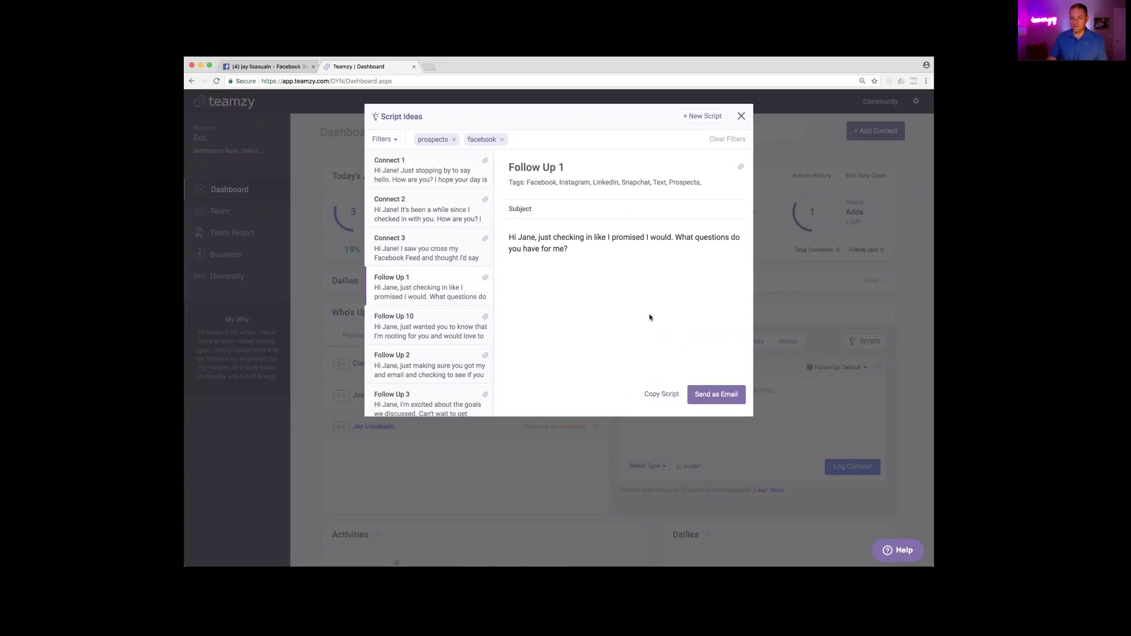
pyautogui.click(661, 395)
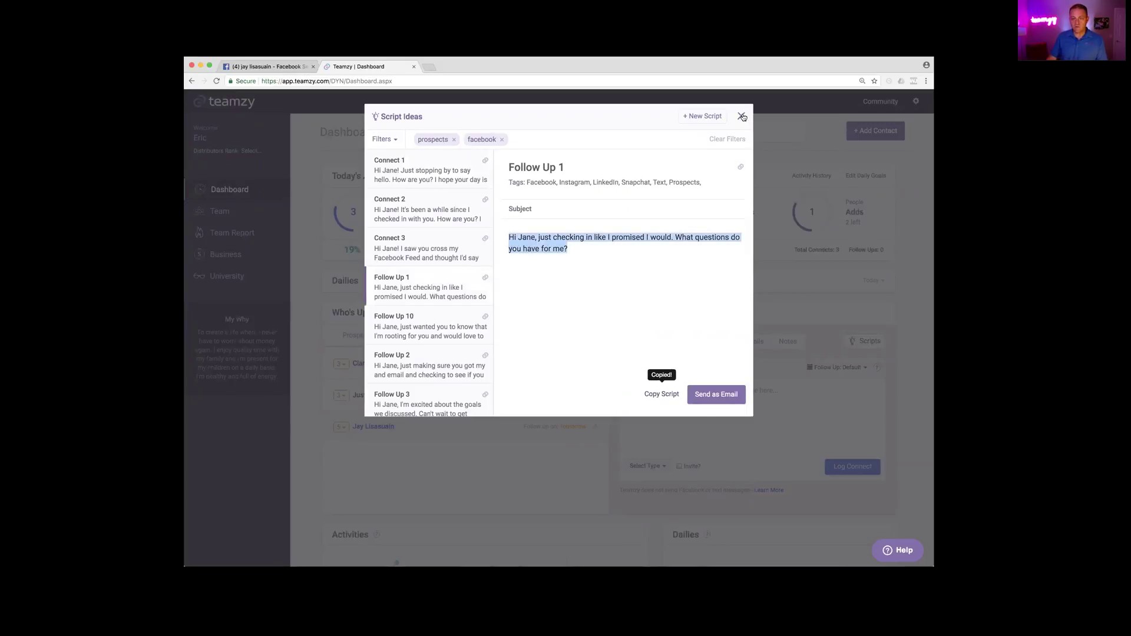
pyautogui.click(742, 116)
pyautogui.click(268, 66)
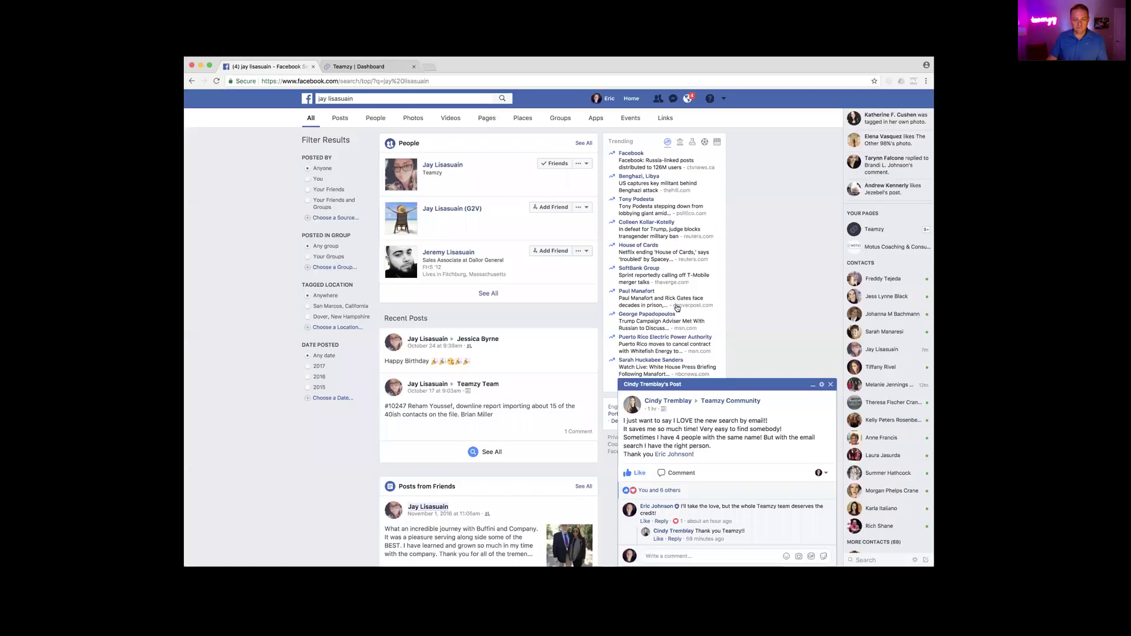
# Send the contact a Facebook message containing the copied Follow Up 1 script.
pyautogui.click(576, 165)
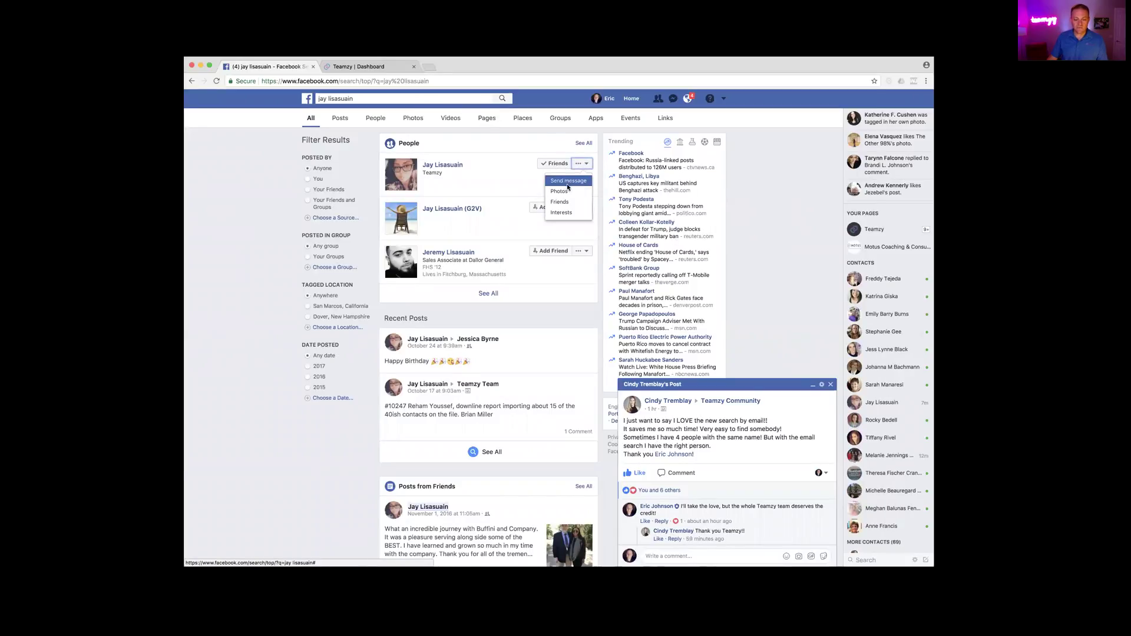
pyautogui.click(568, 181)
pyautogui.rightClick(513, 251)
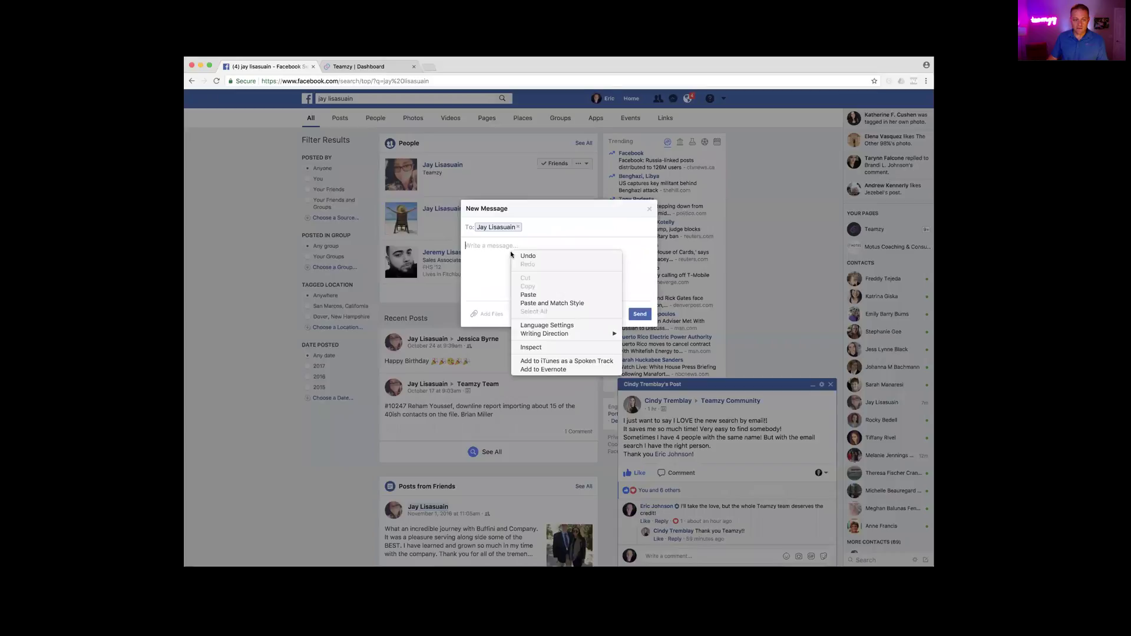
pyautogui.click(528, 295)
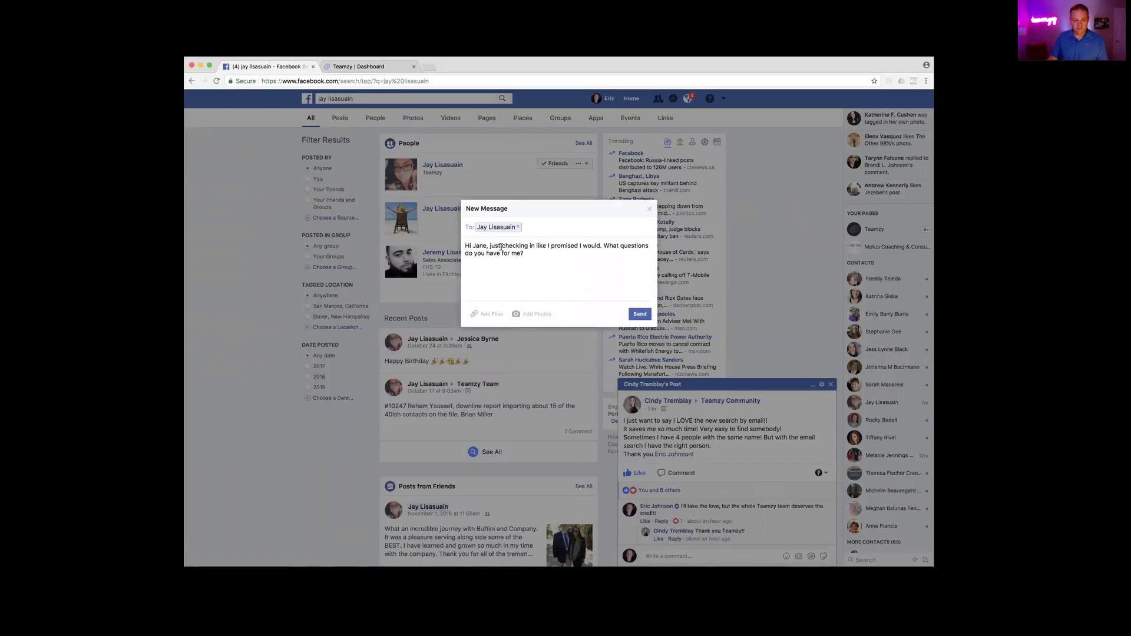
pyautogui.click(640, 314)
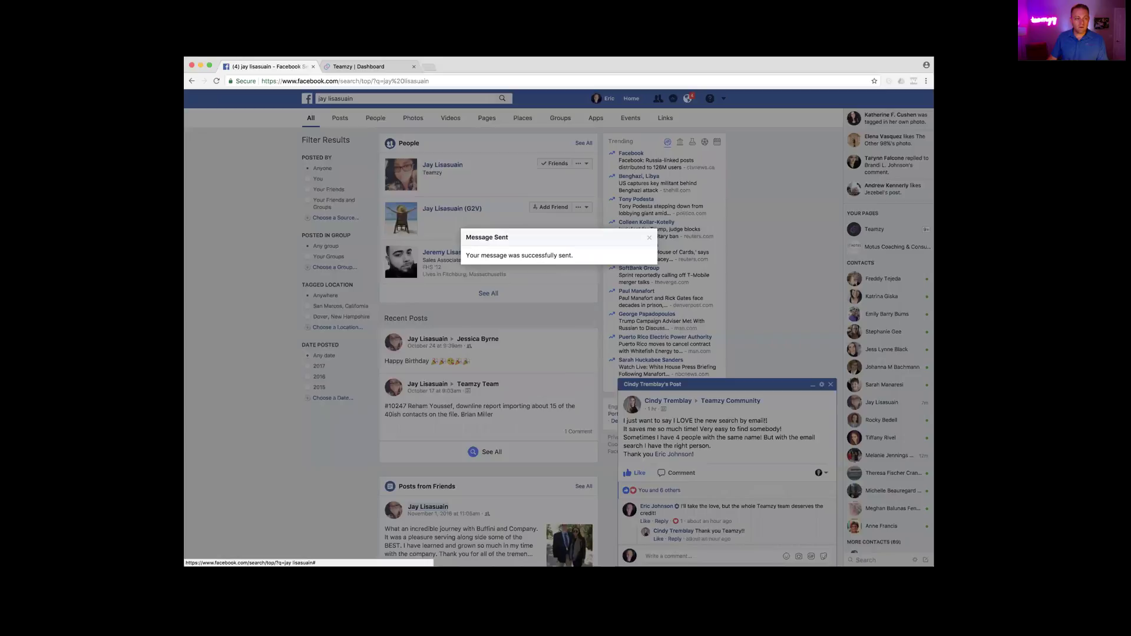
# Switch back to Teamzy, paste the same script as the contact's connect note and set its type to Facebook Message.
pyautogui.click(360, 67)
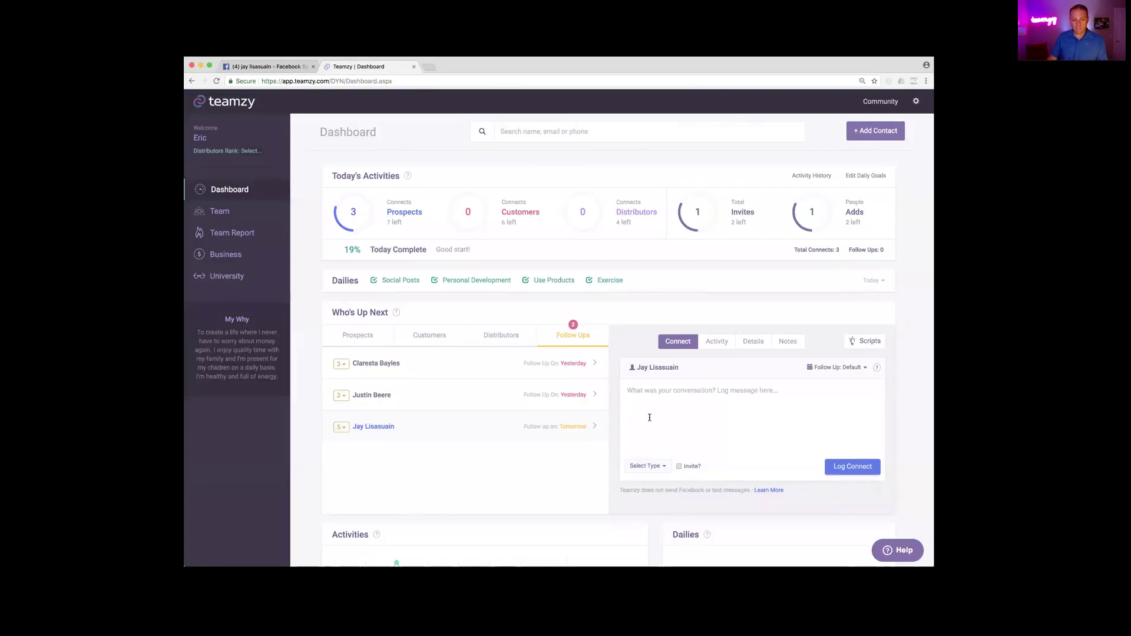
pyautogui.rightClick(651, 399)
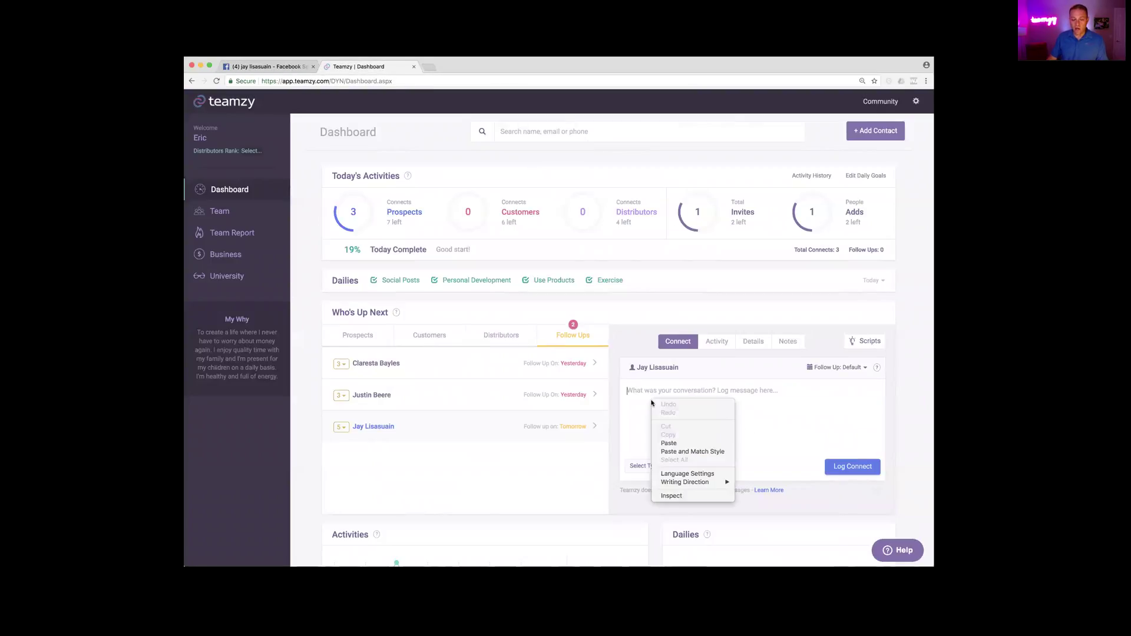
pyautogui.click(667, 443)
pyautogui.click(657, 467)
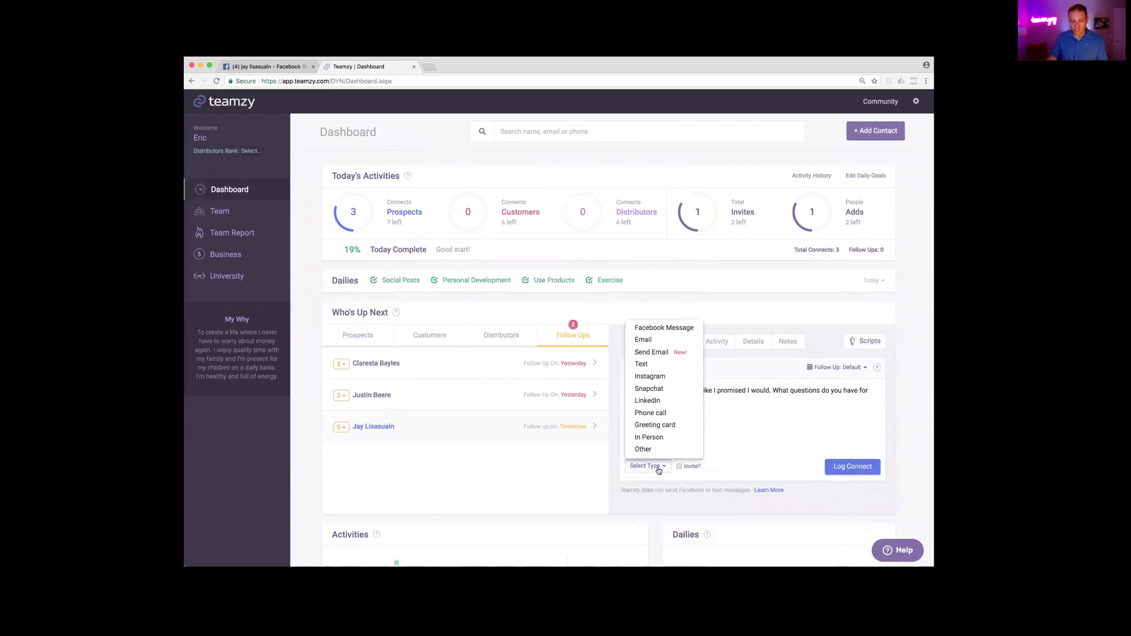
pyautogui.click(665, 329)
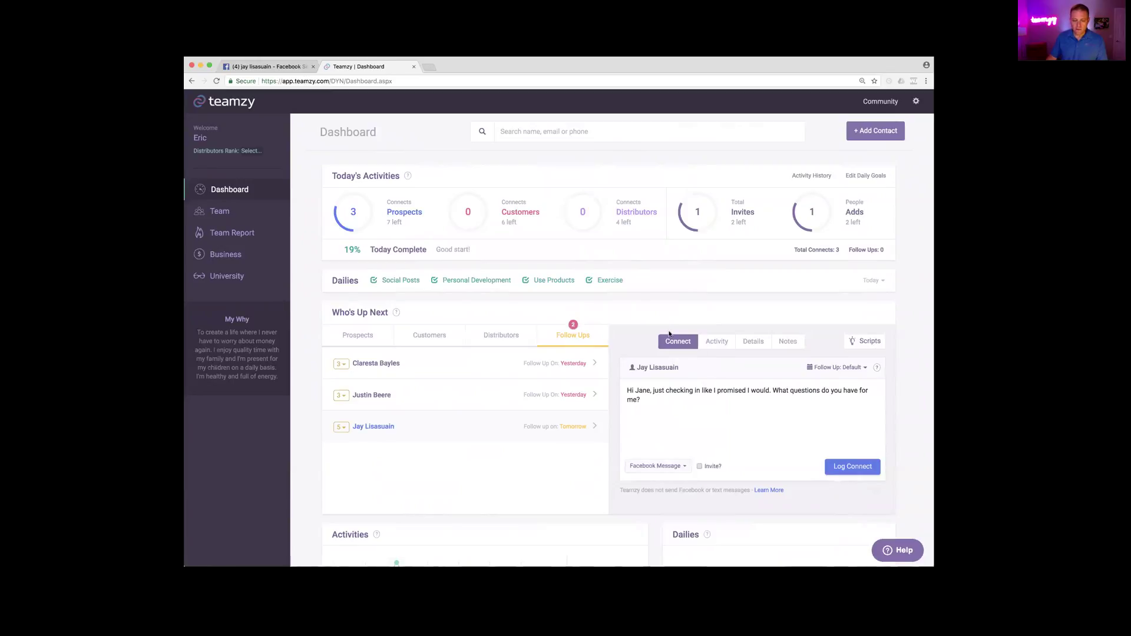
# Set the follow-up of this Facebook Message connect to Tomorrow and log it.
pyautogui.click(859, 368)
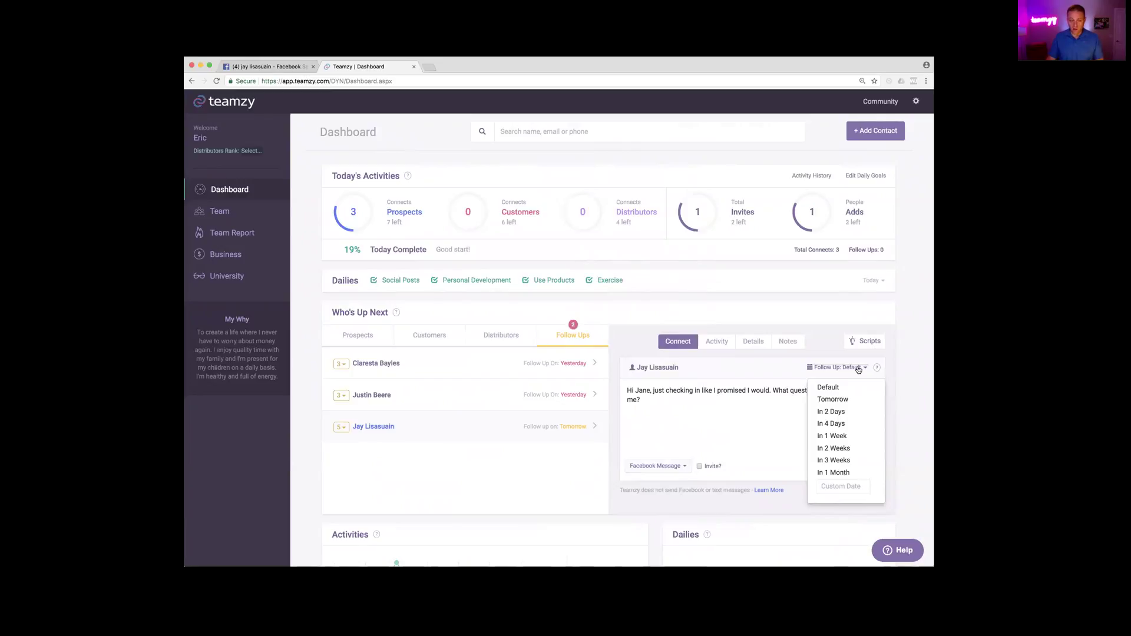
pyautogui.click(832, 401)
pyautogui.click(841, 468)
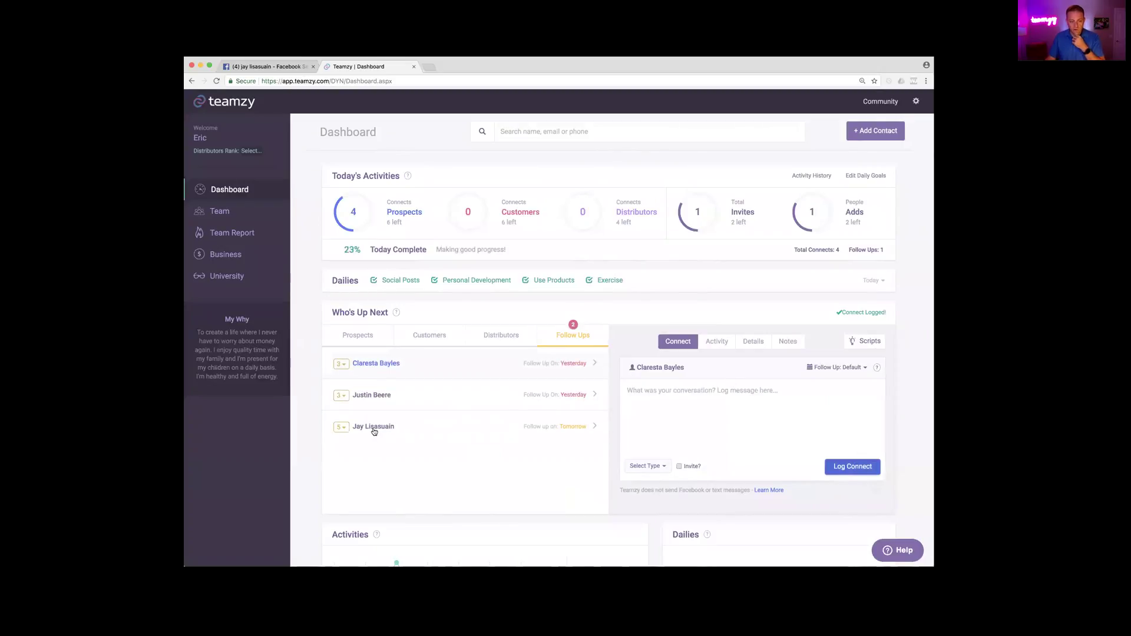
# Try to send the Follow Up 2 Facebook script as an email and dismiss the Gmail connection dialog.
pyautogui.click(864, 342)
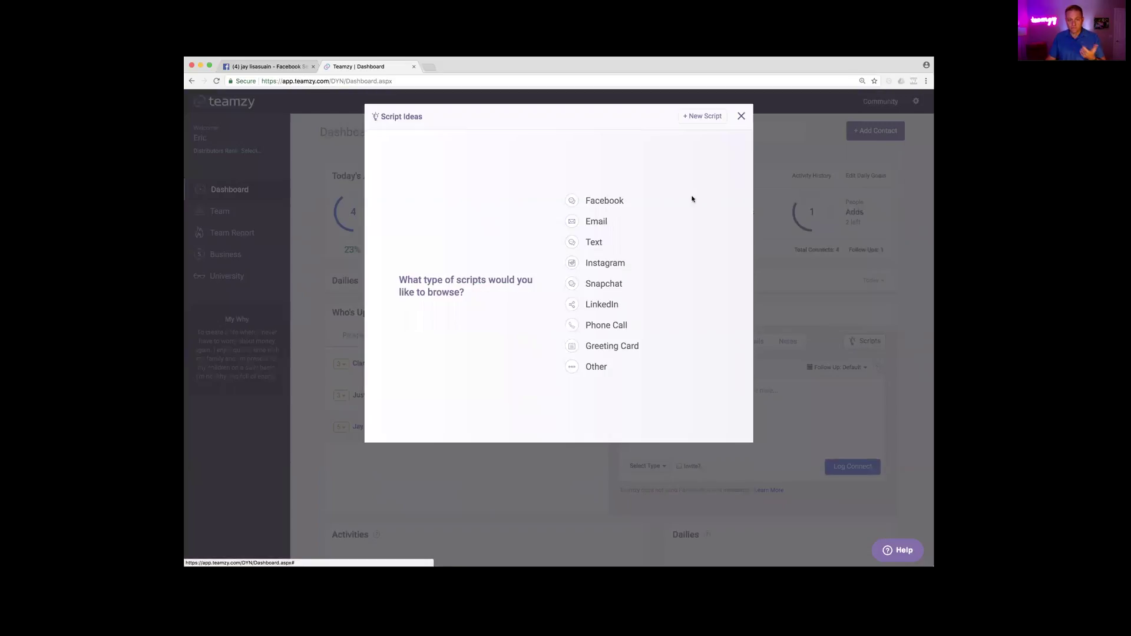
pyautogui.click(624, 200)
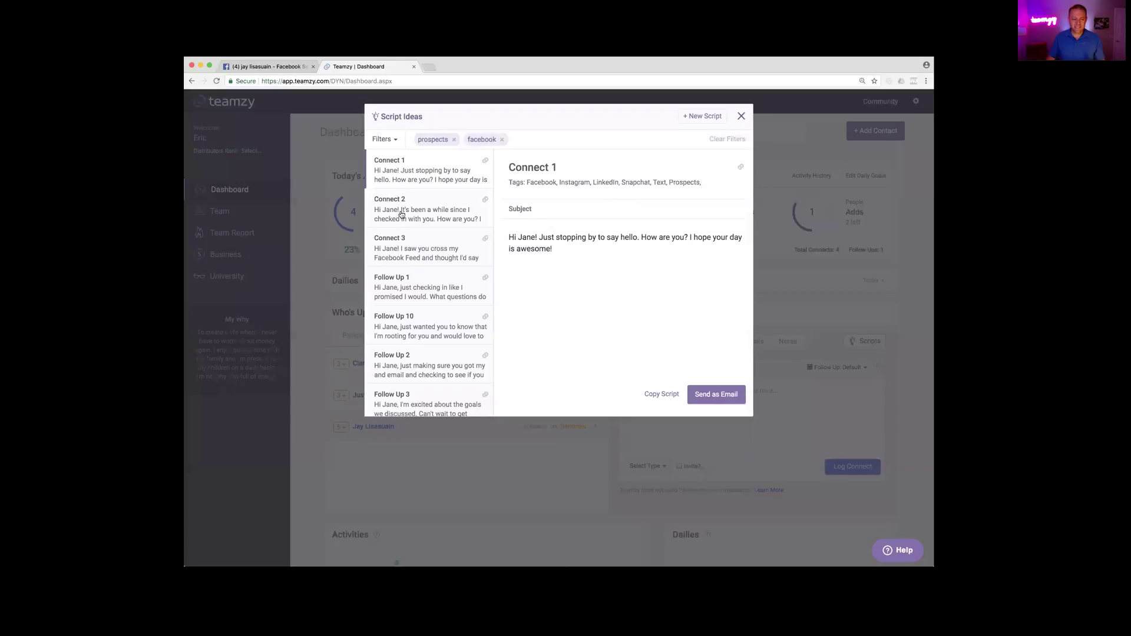
pyautogui.click(433, 364)
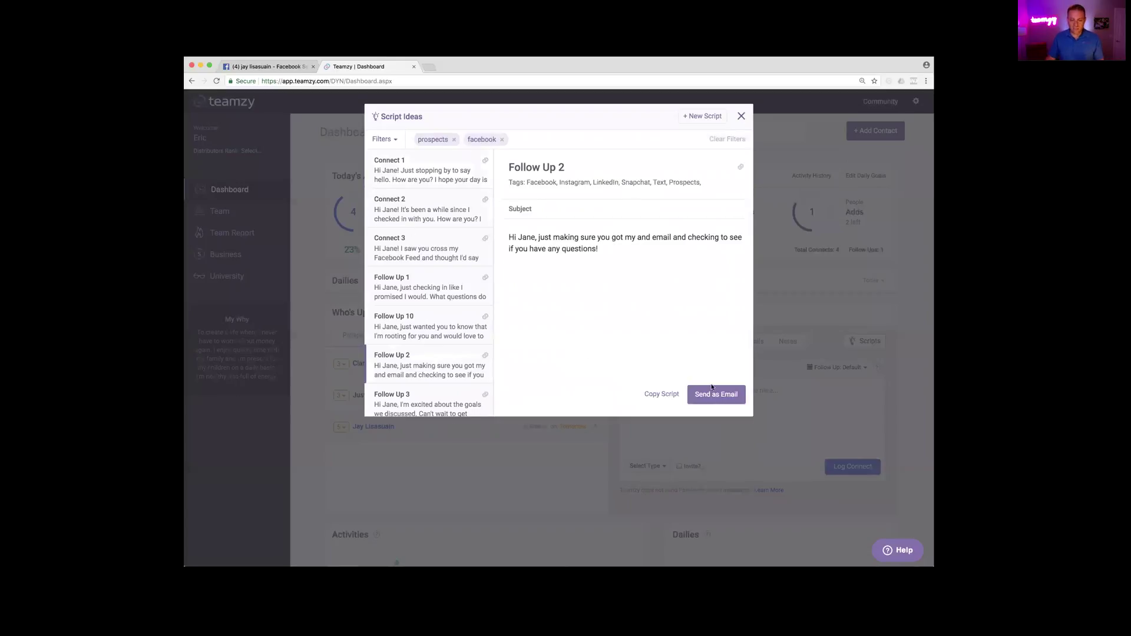
pyautogui.click(717, 394)
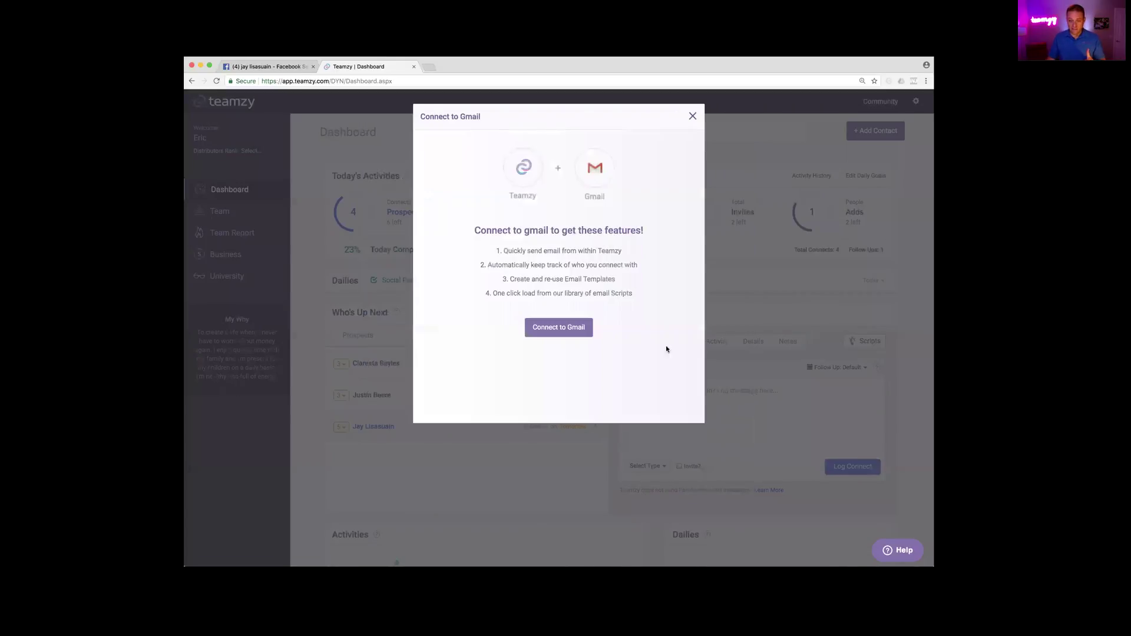
pyautogui.click(693, 116)
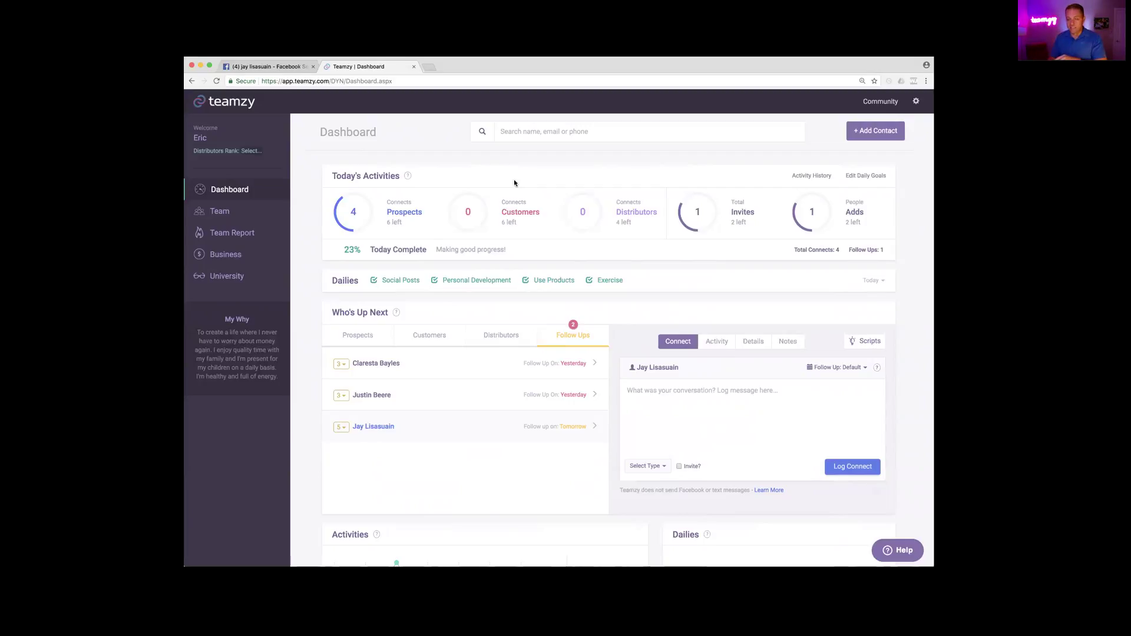
# Search for the just-messaged contact by first name and open their record.
pyautogui.click(543, 130)
pyautogui.write('jay')
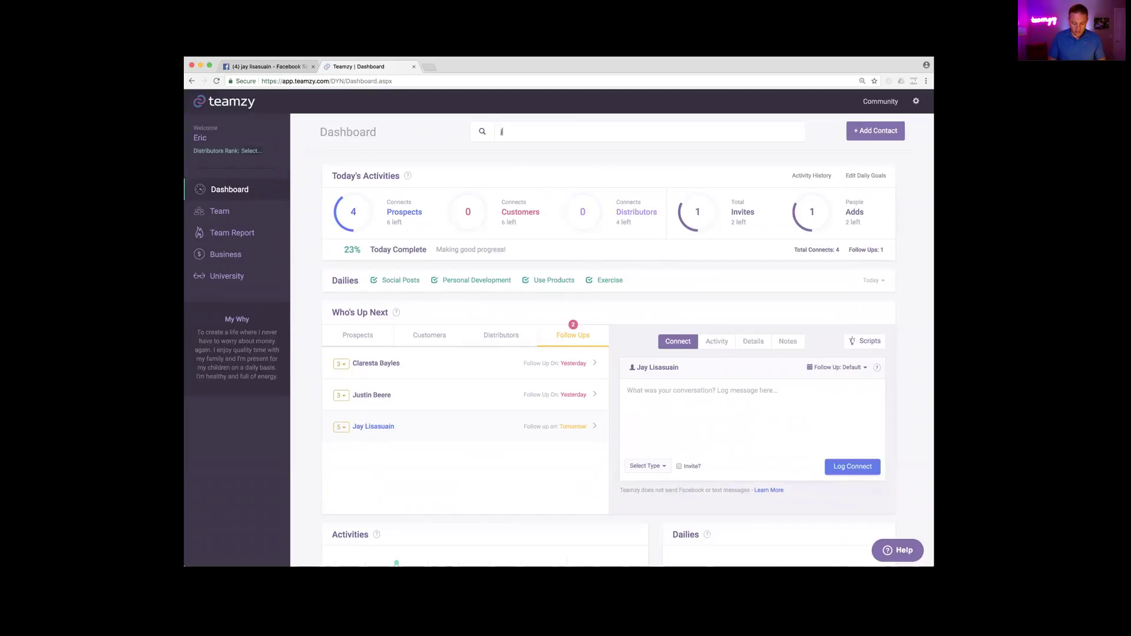
pyautogui.click(545, 152)
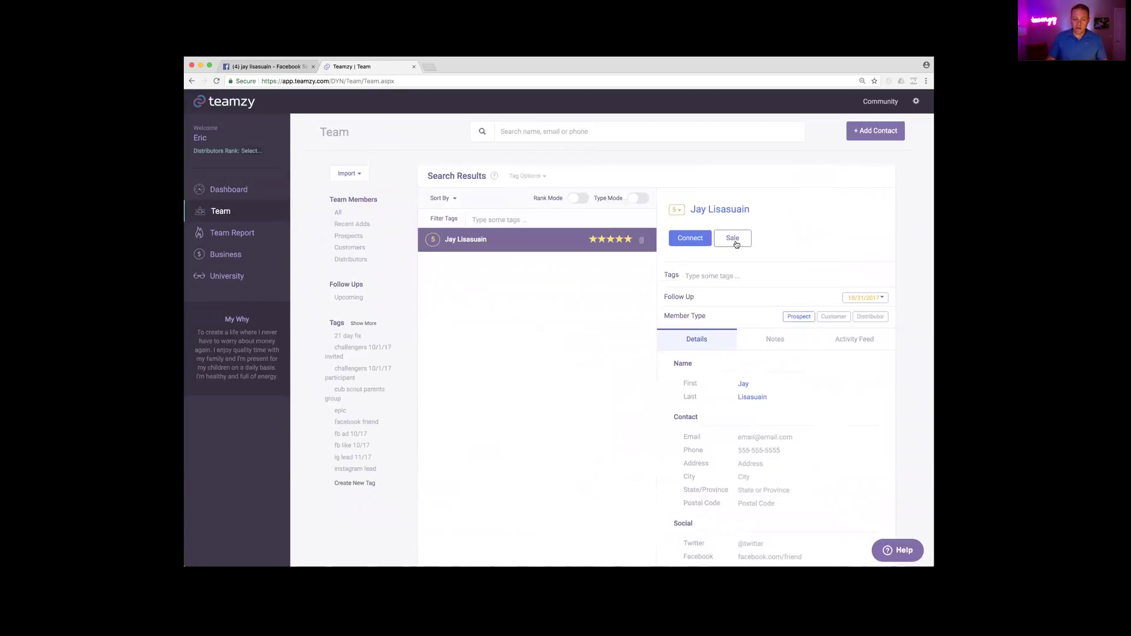
# Save a Distributor Kit sale for the contact and make them a Distributor of type Personally Sponsored.
pyautogui.click(734, 239)
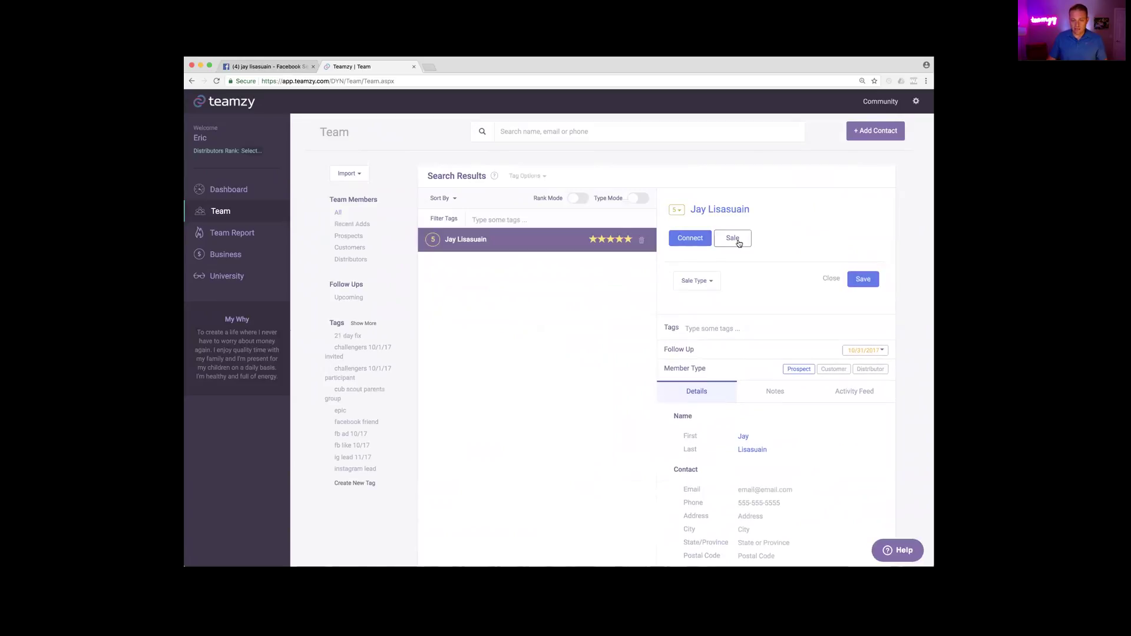
pyautogui.click(707, 281)
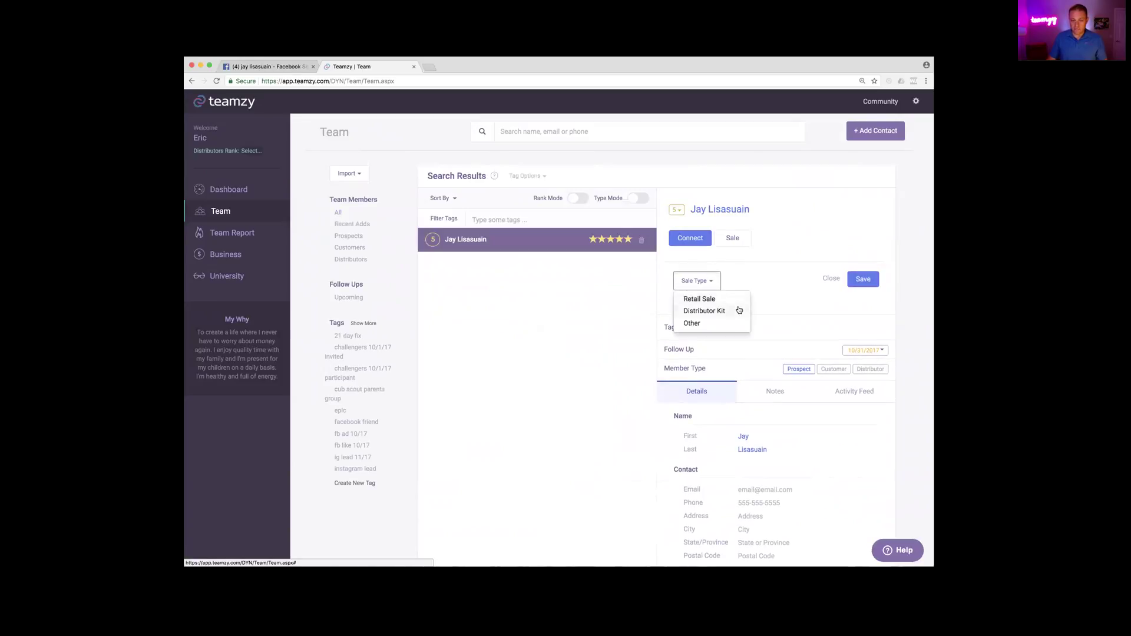
pyautogui.click(707, 313)
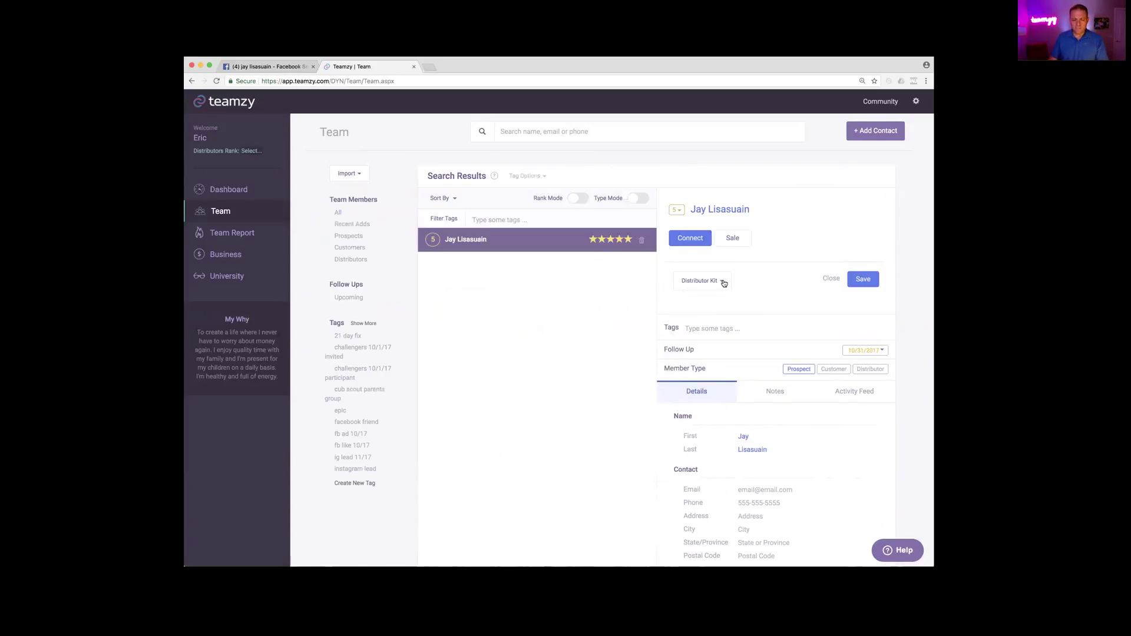
pyautogui.click(851, 286)
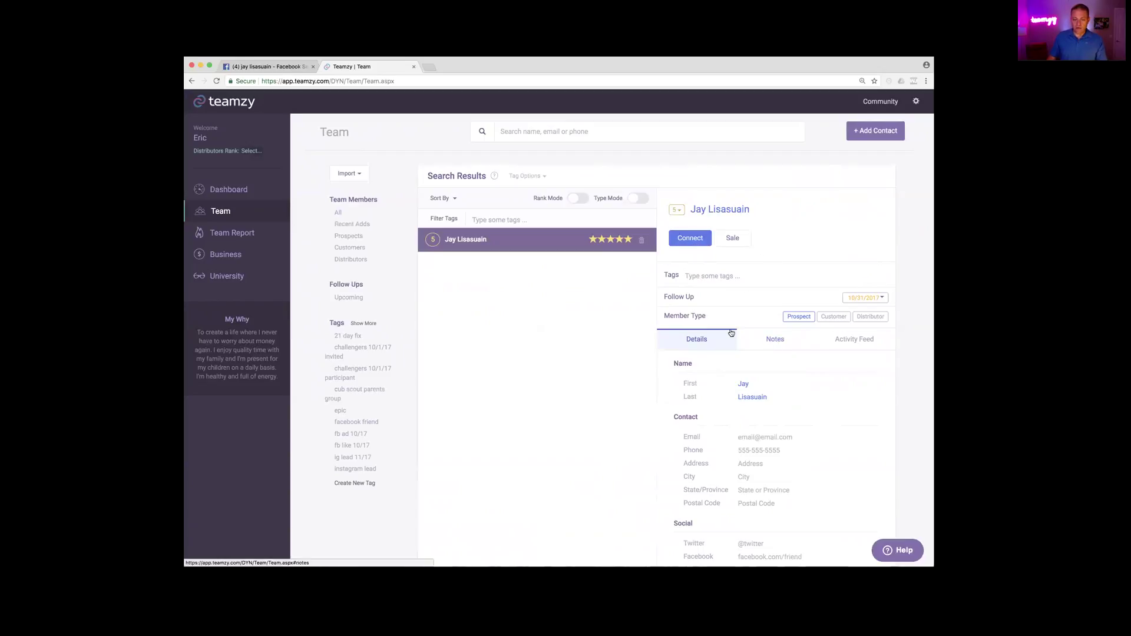
pyautogui.click(870, 317)
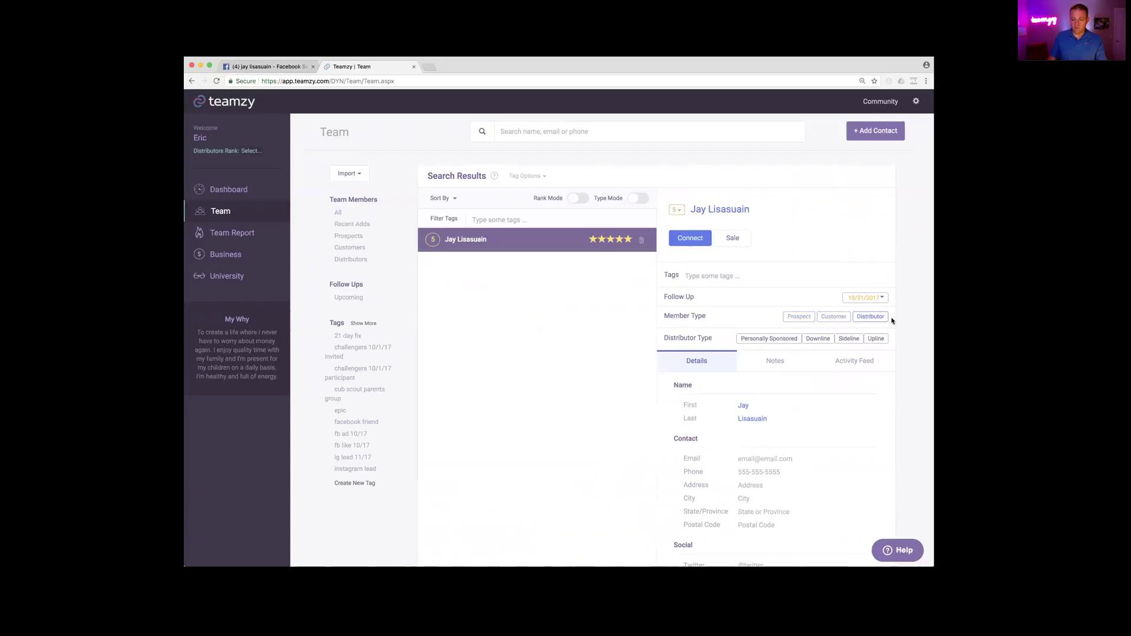
pyautogui.click(769, 340)
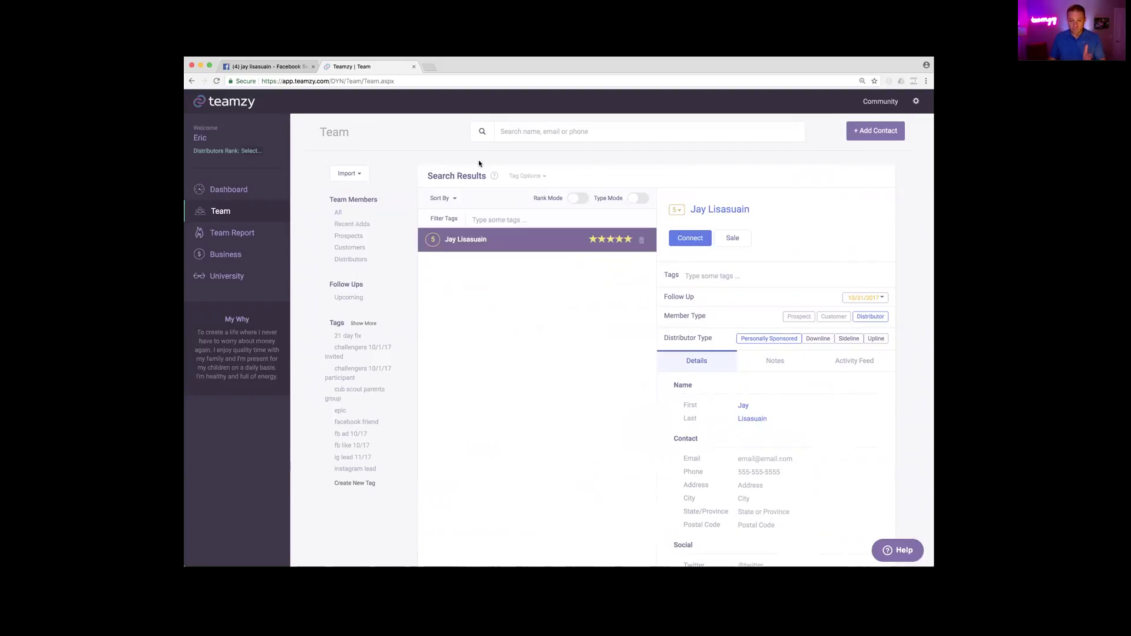
# Return to the Dashboard and review the People Adds and connect counters in Today's Activities.
pyautogui.click(228, 189)
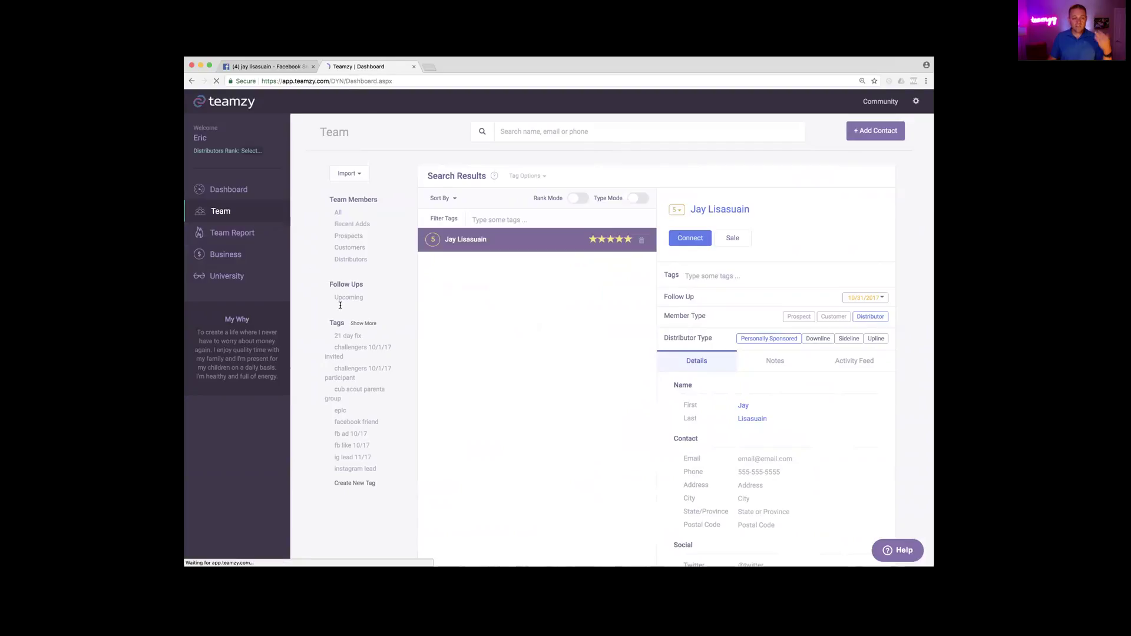
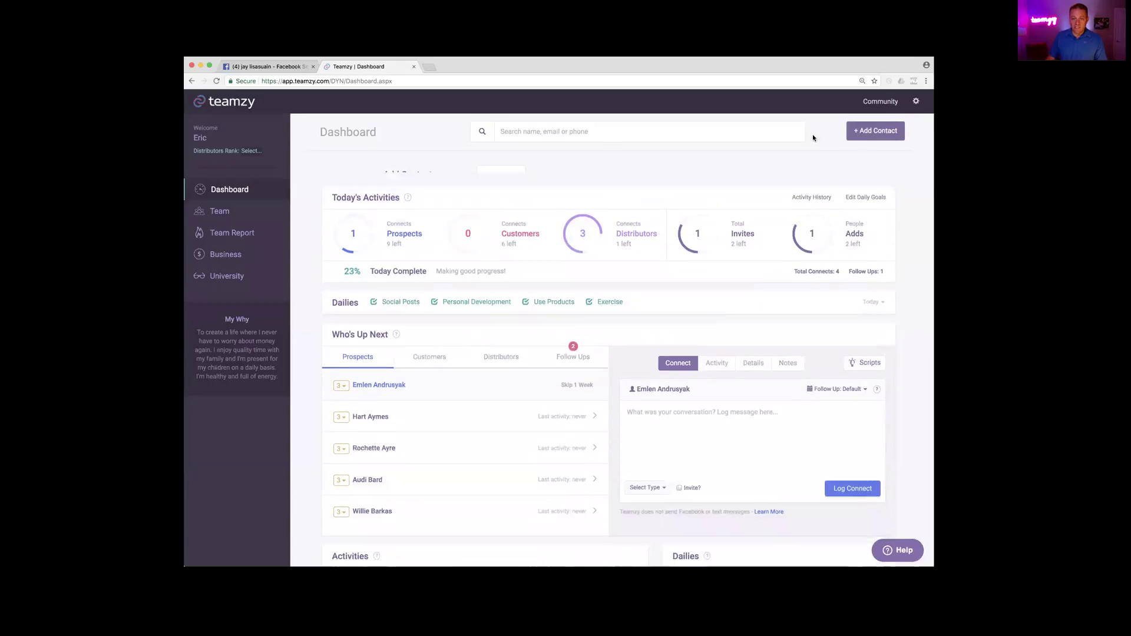
pyautogui.moveTo(794, 194)
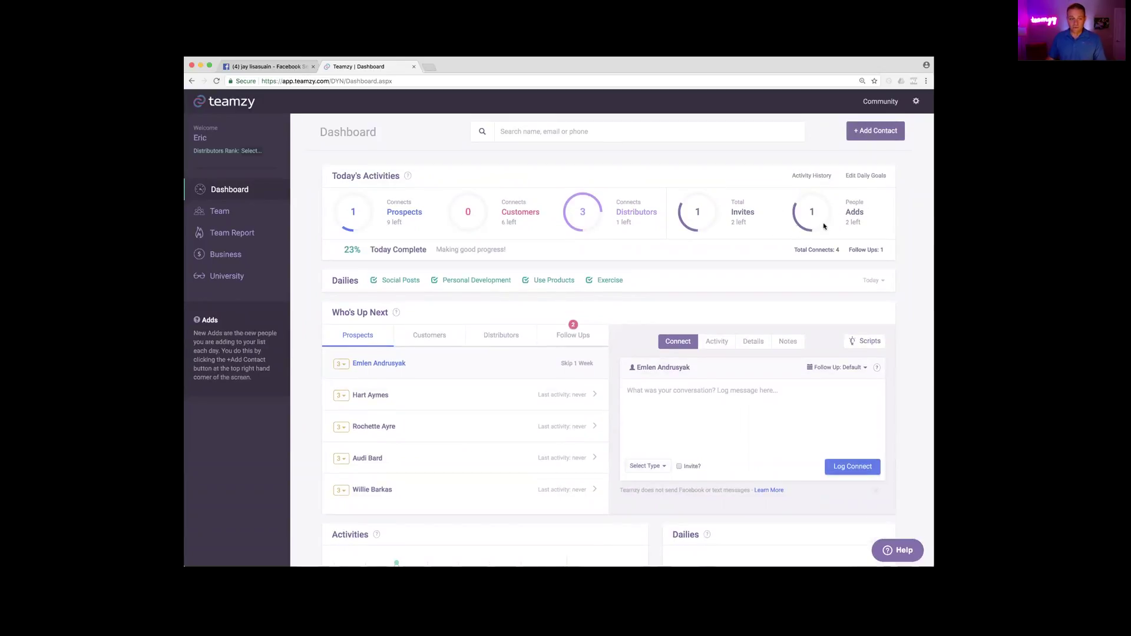
pyautogui.moveTo(365, 252)
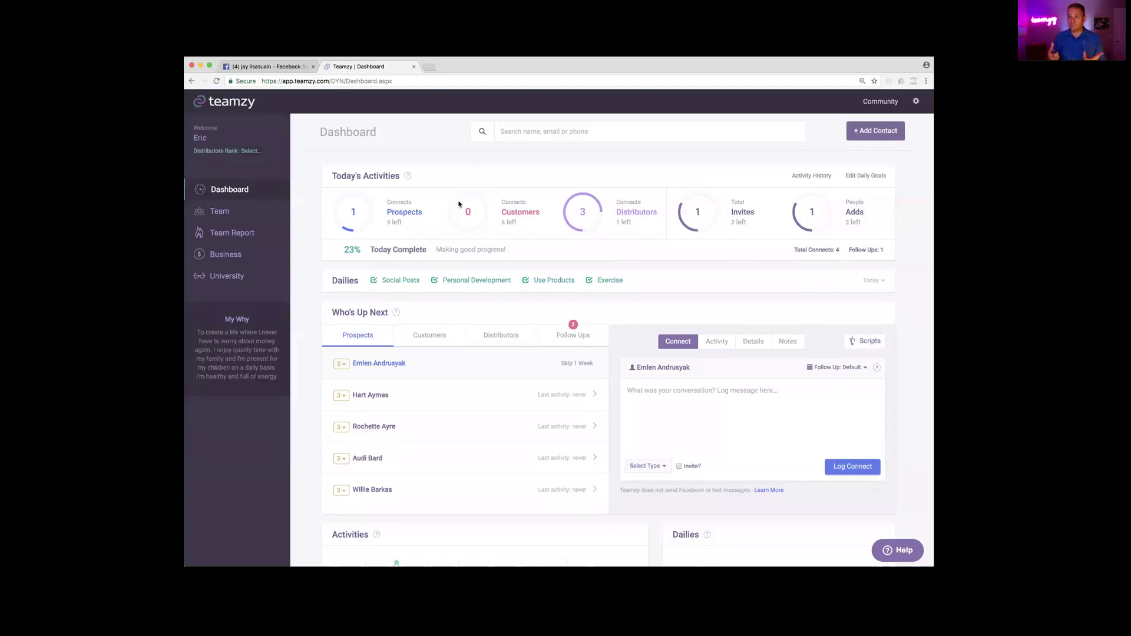
# Create a new script with the default title, tag it Prospects, Facebook, Text and Instagram, and close Script Ideas.
pyautogui.click(863, 343)
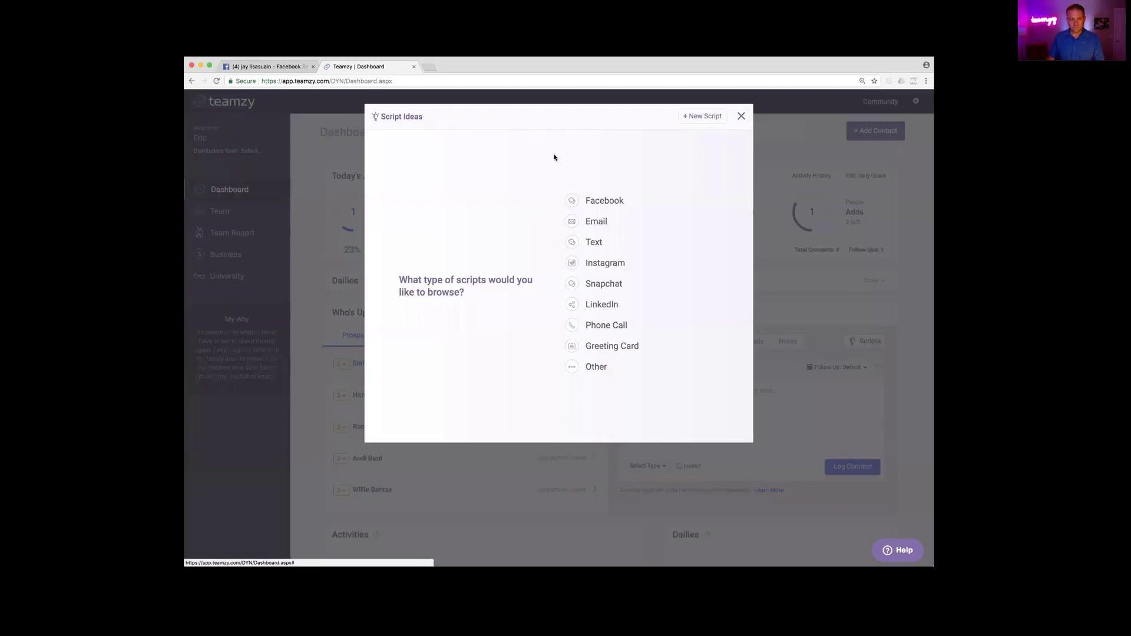
pyautogui.click(703, 118)
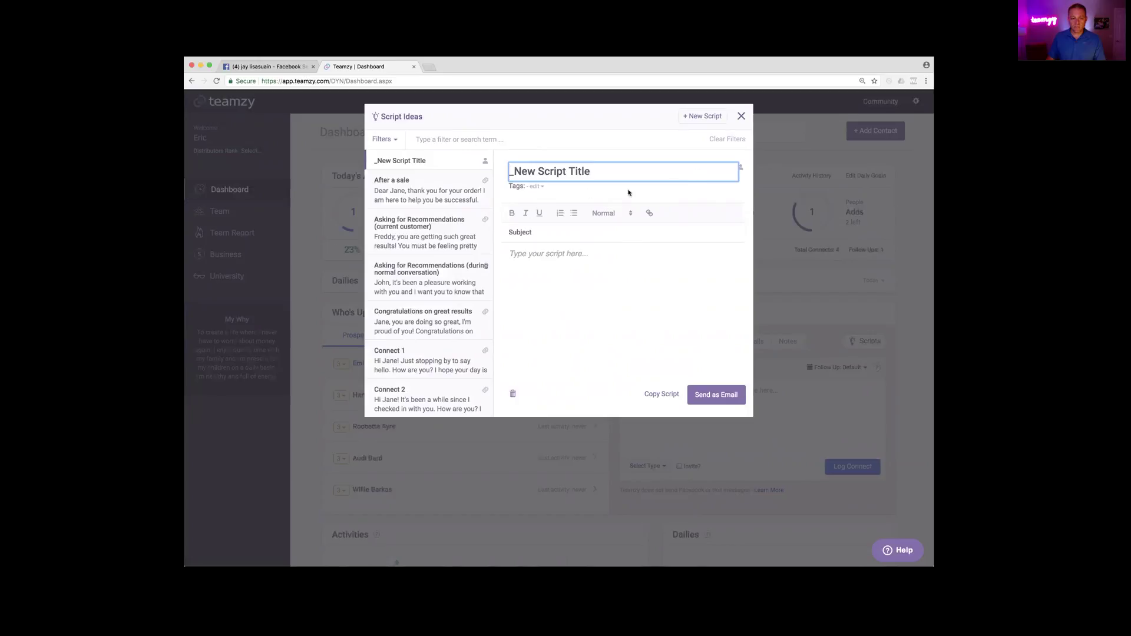
pyautogui.click(536, 187)
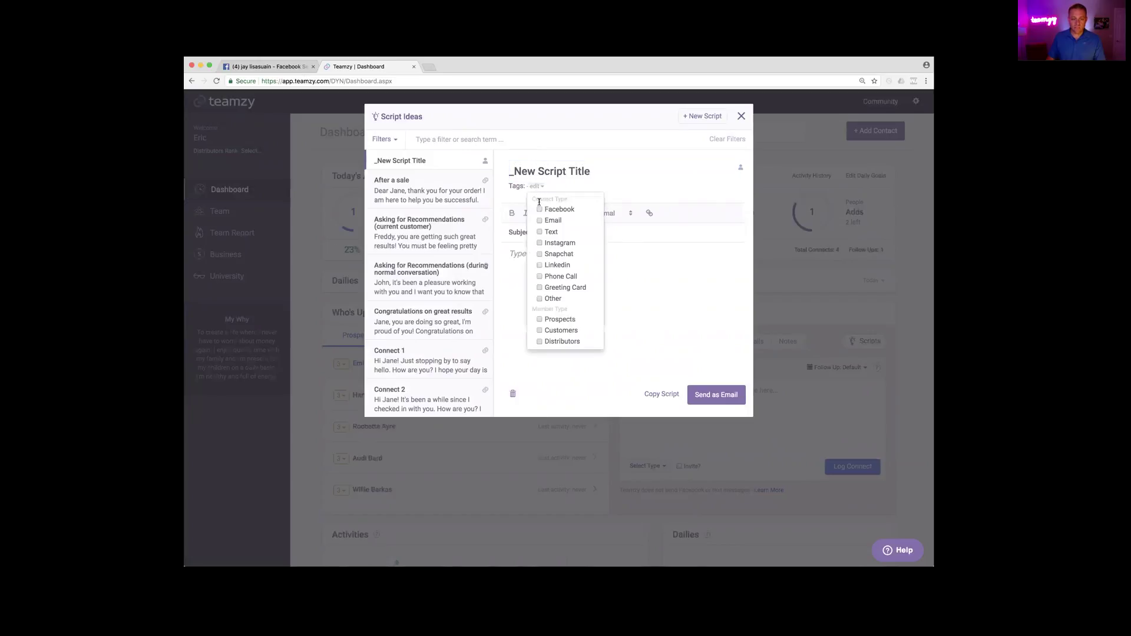
pyautogui.click(541, 321)
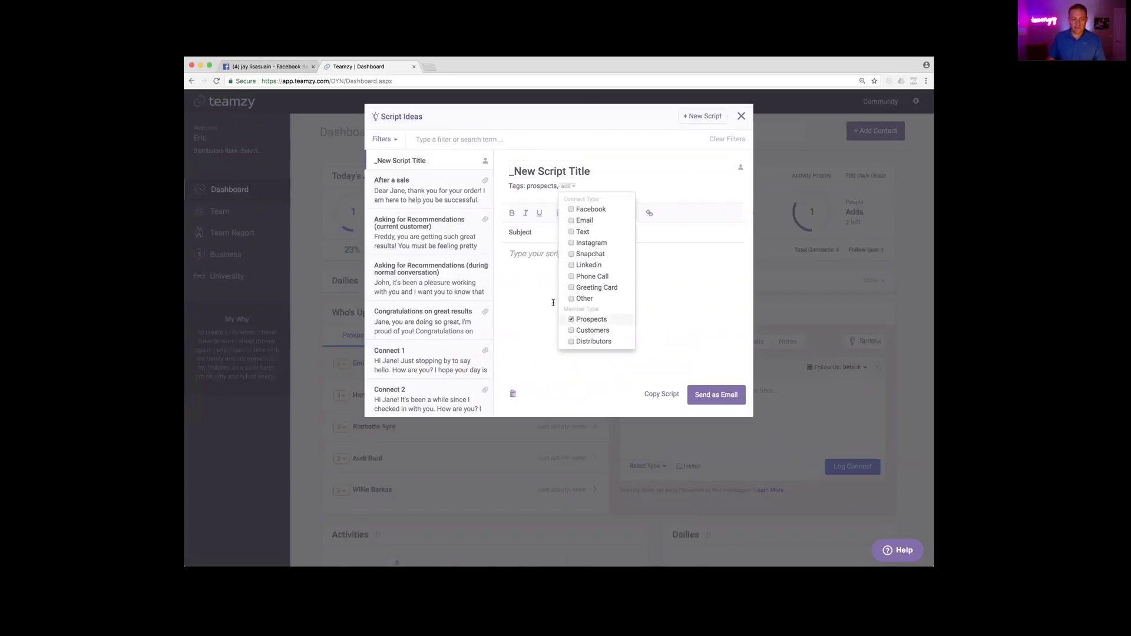
pyautogui.click(571, 209)
pyautogui.click(599, 232)
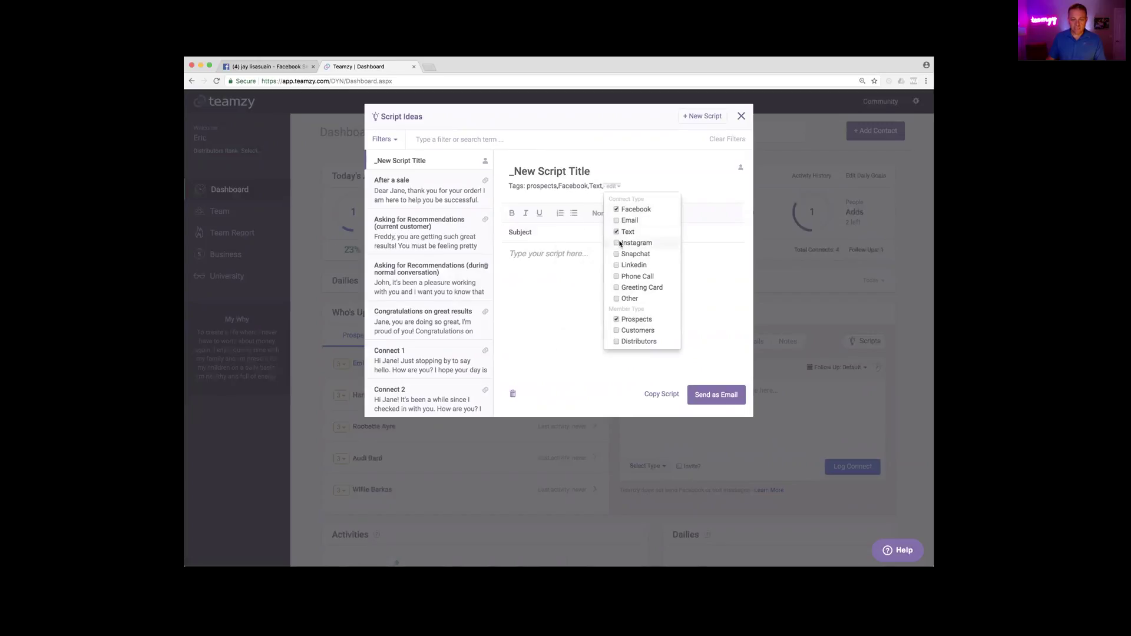
pyautogui.click(617, 243)
pyautogui.click(571, 371)
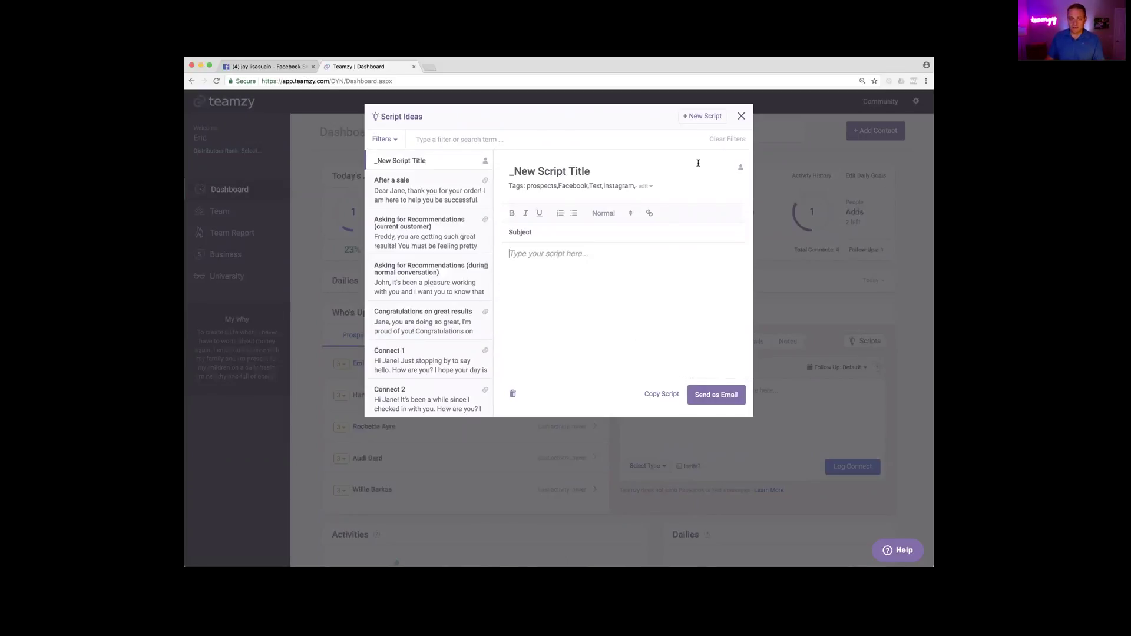
pyautogui.click(741, 116)
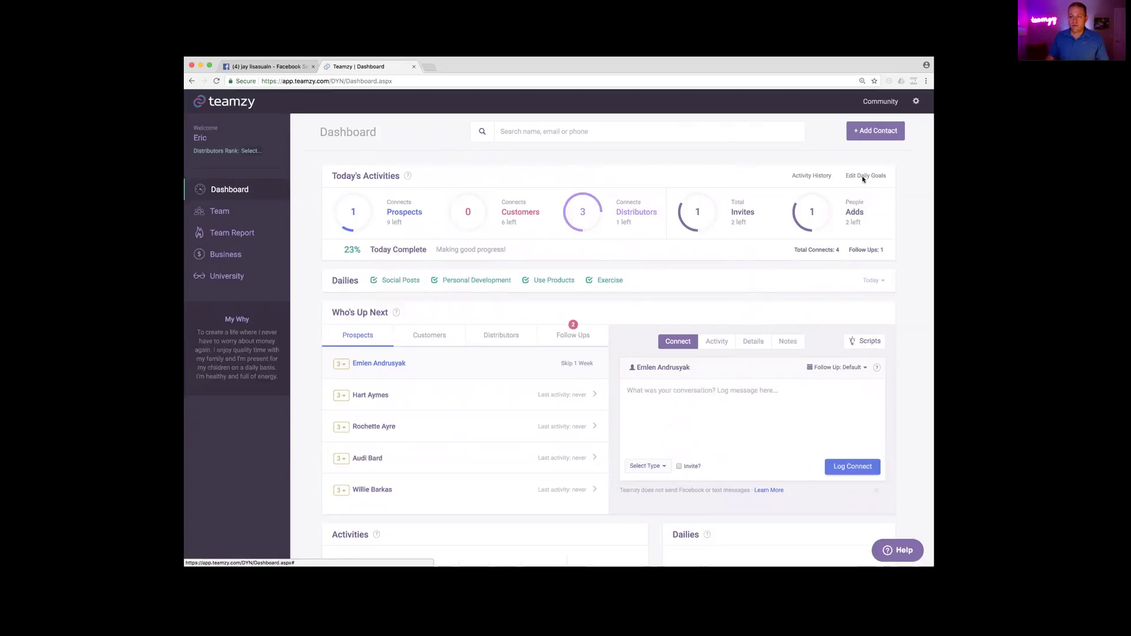
# Try to add a prospect with all contact fields left blank and close the Add Contact form.
pyautogui.click(874, 139)
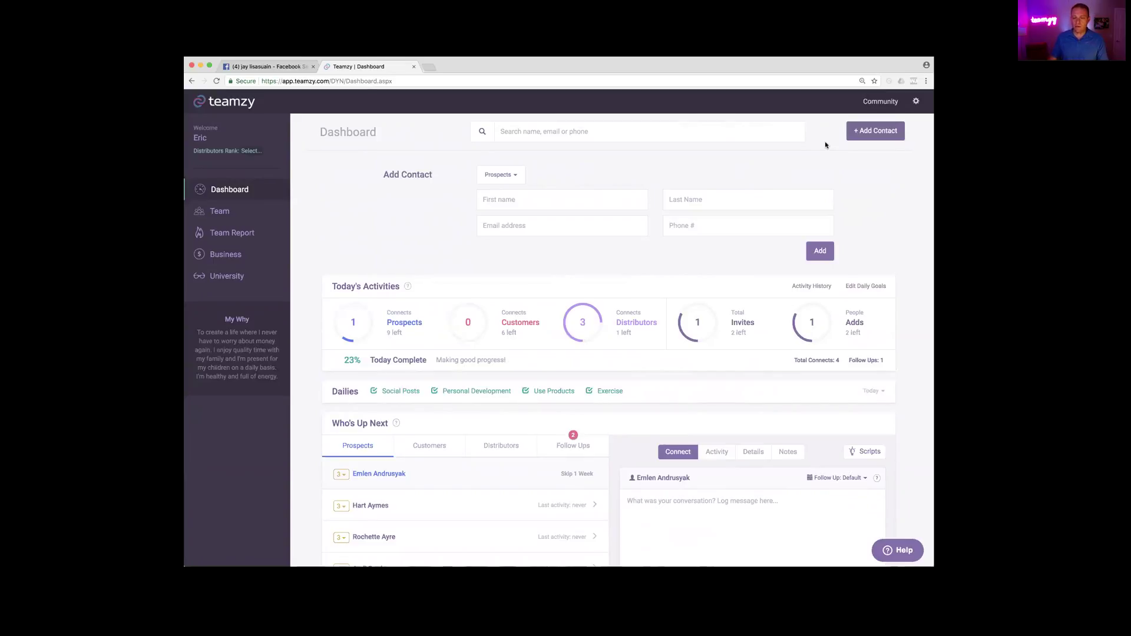
pyautogui.click(821, 258)
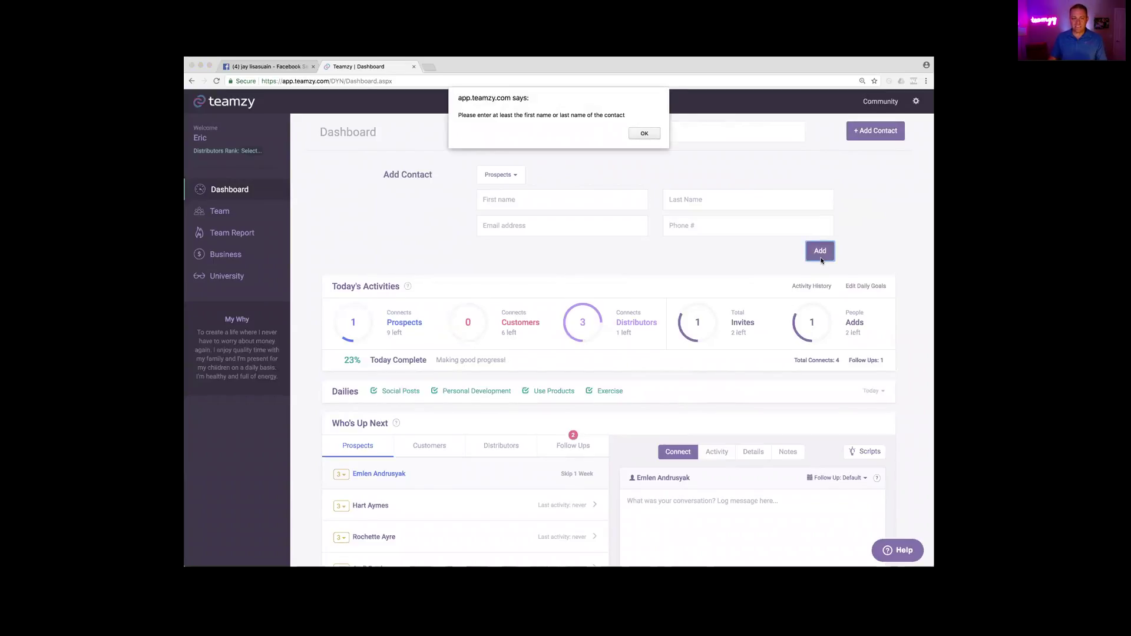
pyautogui.click(645, 133)
pyautogui.click(872, 131)
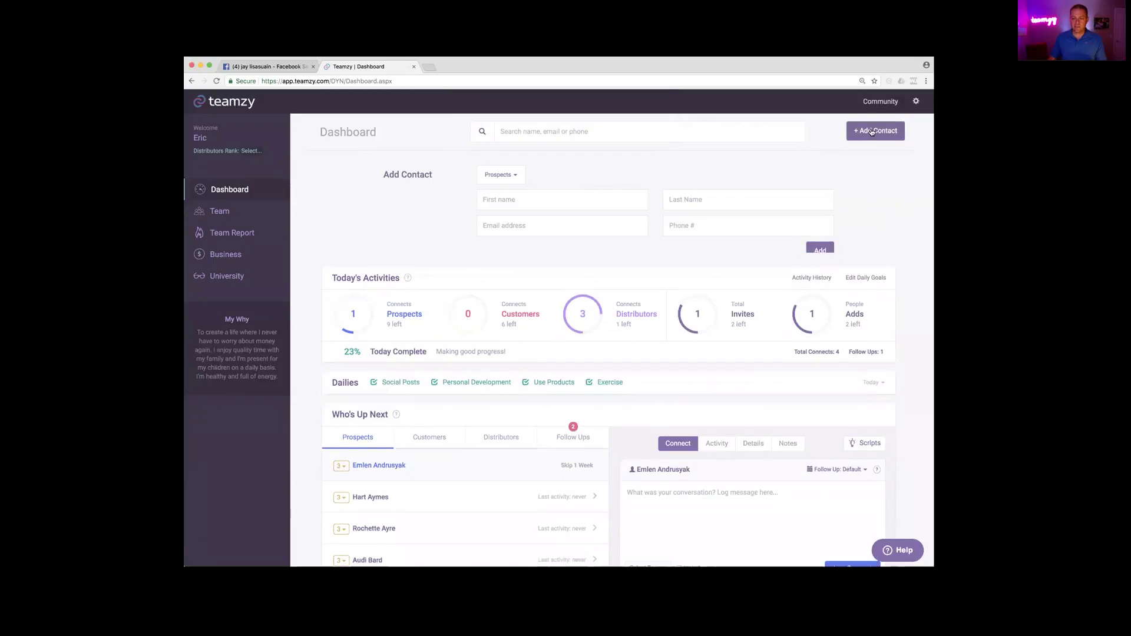